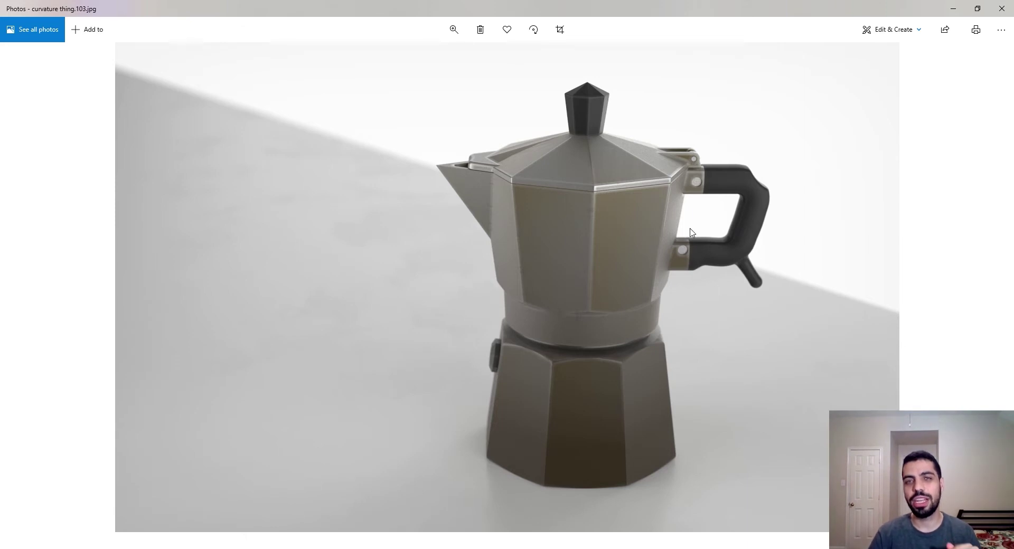
Examine the coffee maker reference image up close, covering the lid, body edges and base
click(452, 33)
drag(405, 58, 414, 58)
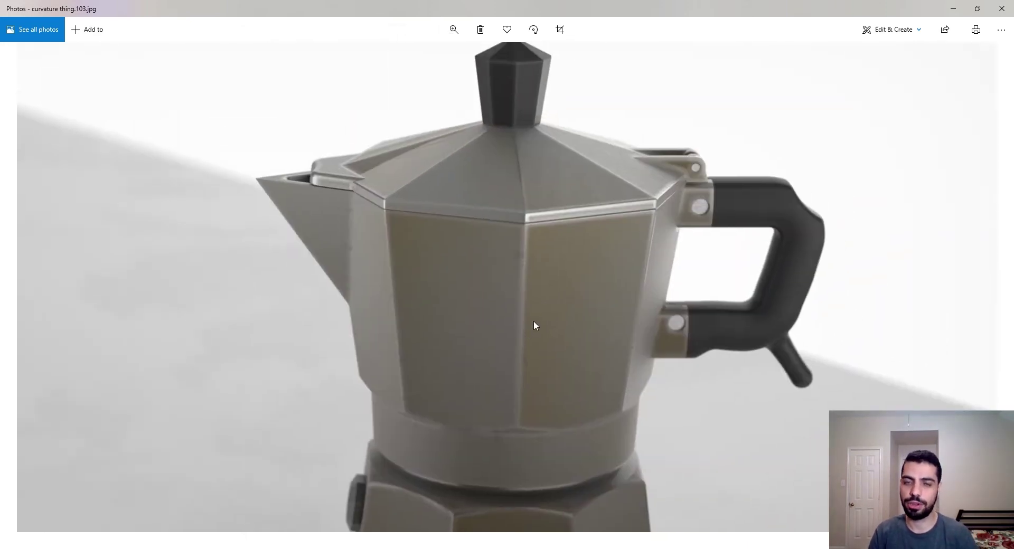
scroll(486, 313, down, 5)
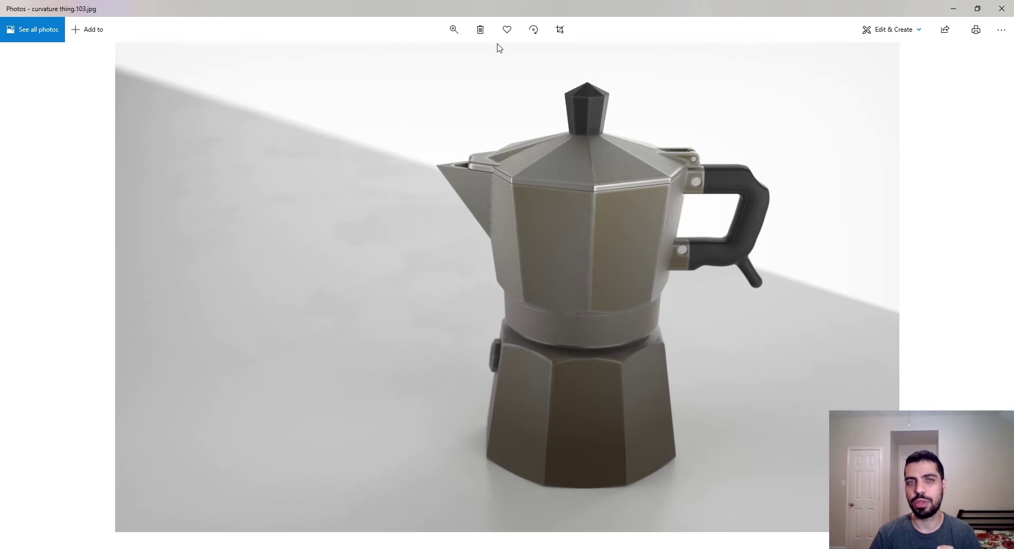
click(454, 29)
drag(403, 57, 430, 57)
drag(673, 188, 458, 311)
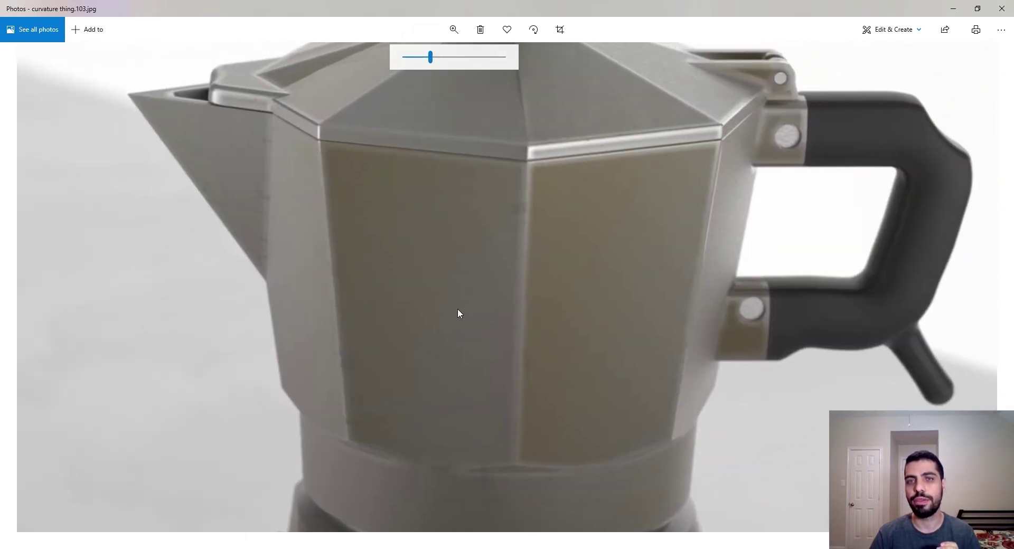
drag(567, 248, 558, 369)
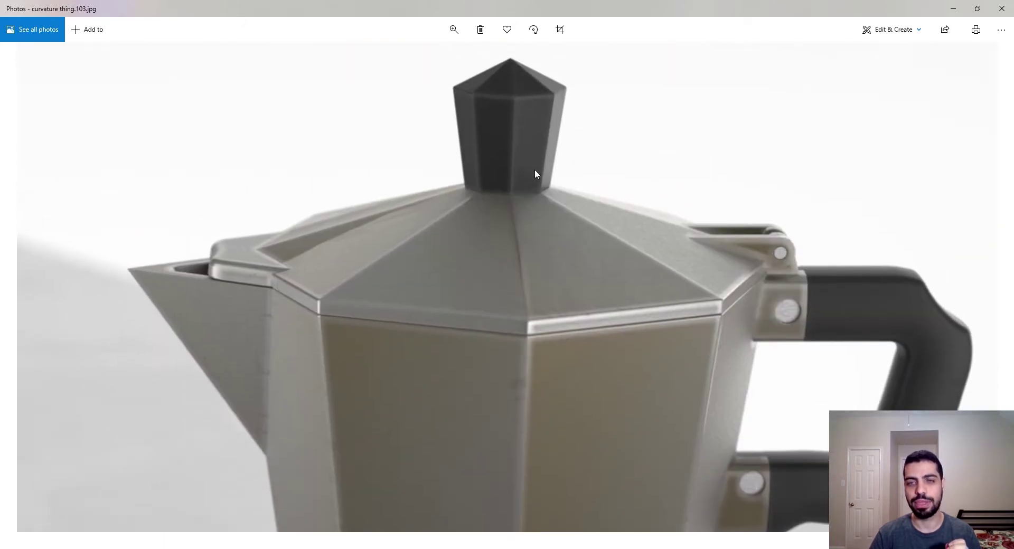
drag(505, 376, 508, 121)
drag(530, 413, 564, 190)
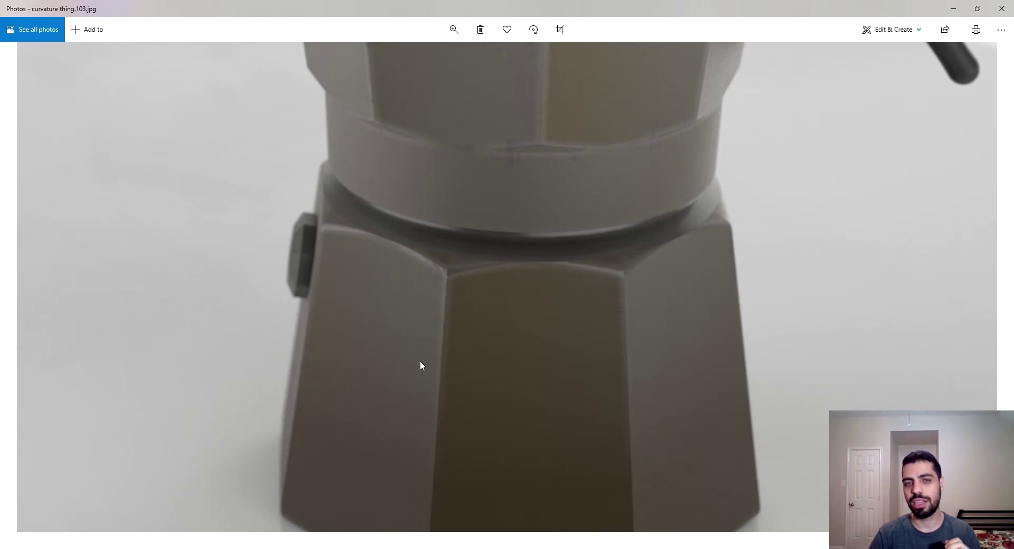
click(454, 30)
drag(429, 56, 409, 66)
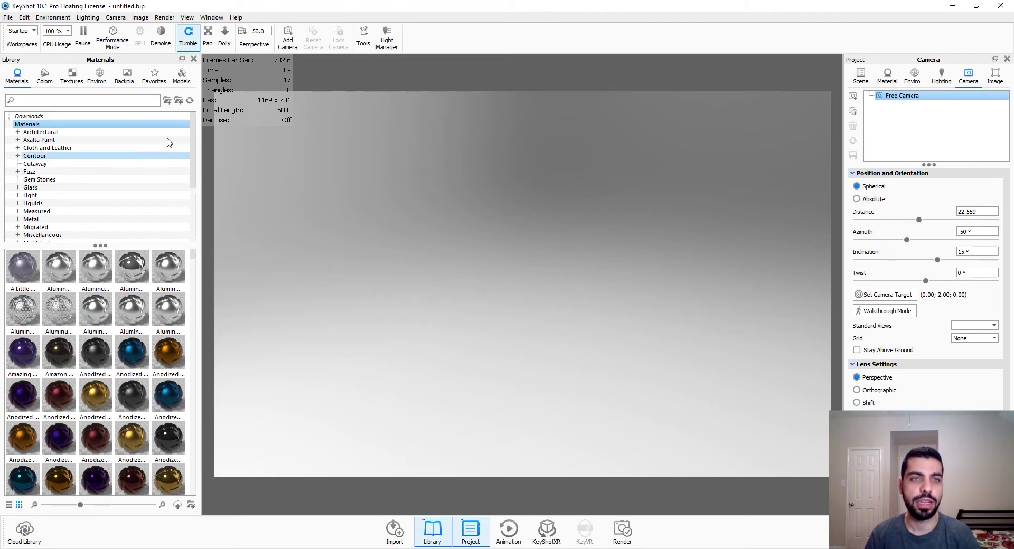
In KeyShot, add the Bialetti MOKA Coffee Machine model from the library to the scene and accept its placement
click(182, 77)
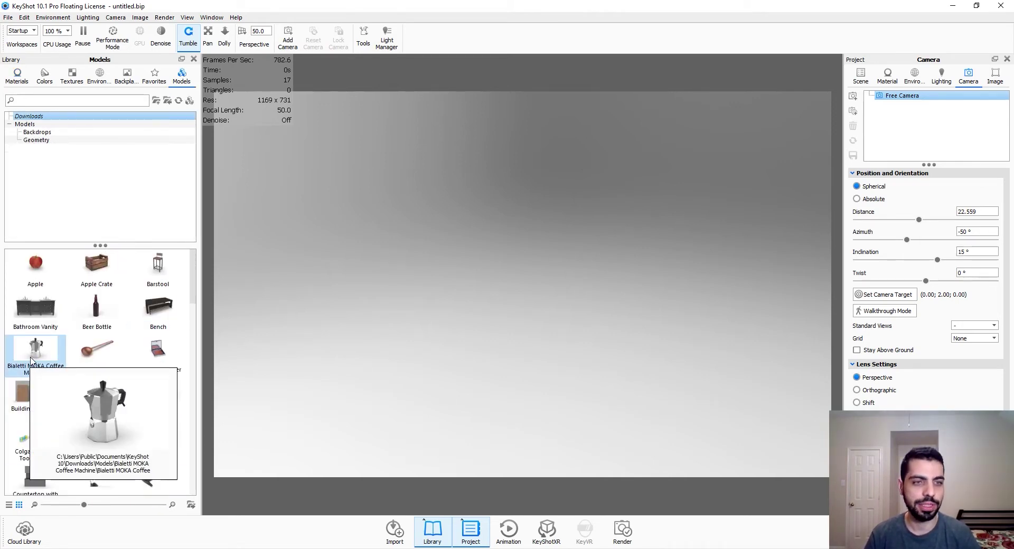
drag(30, 364, 491, 325)
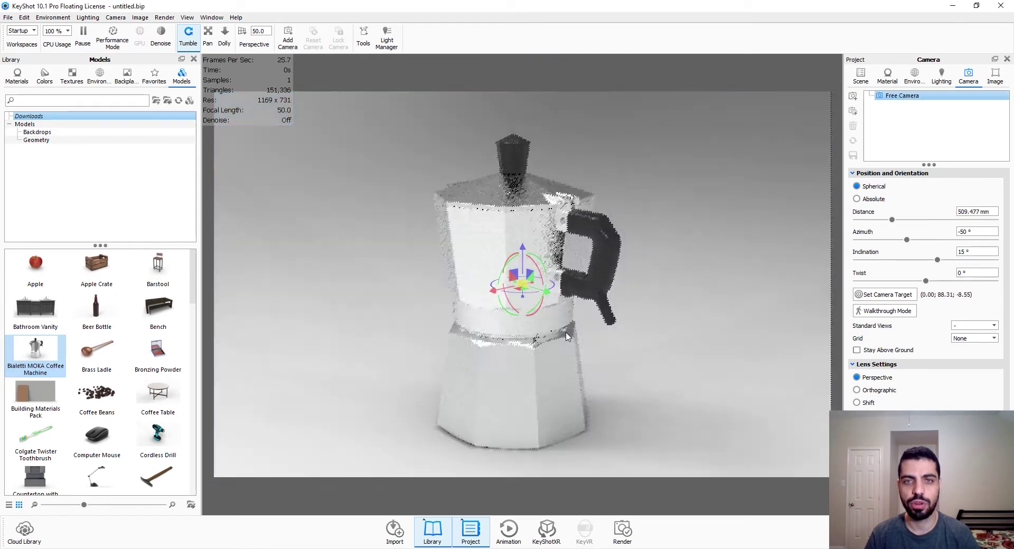
drag(561, 321, 686, 364)
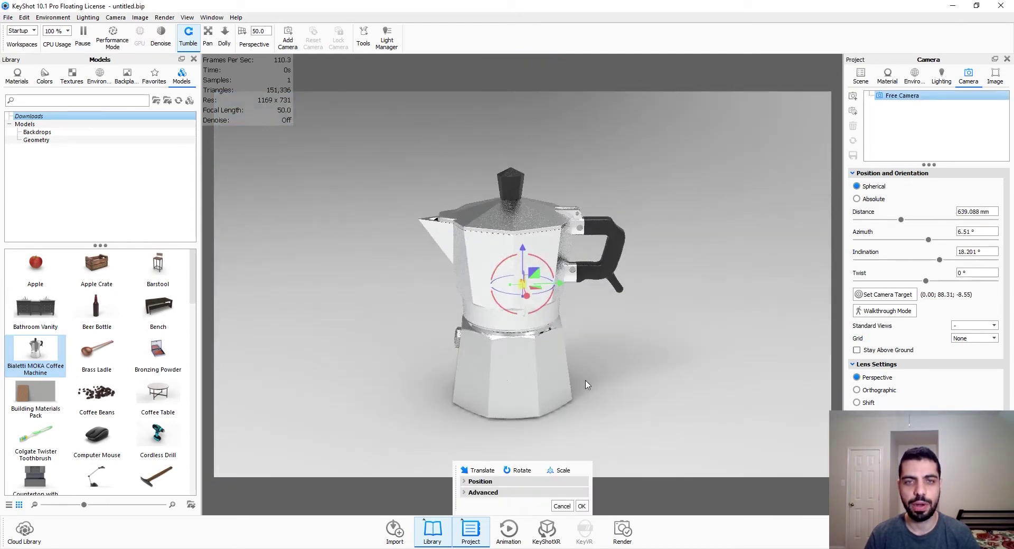
click(580, 506)
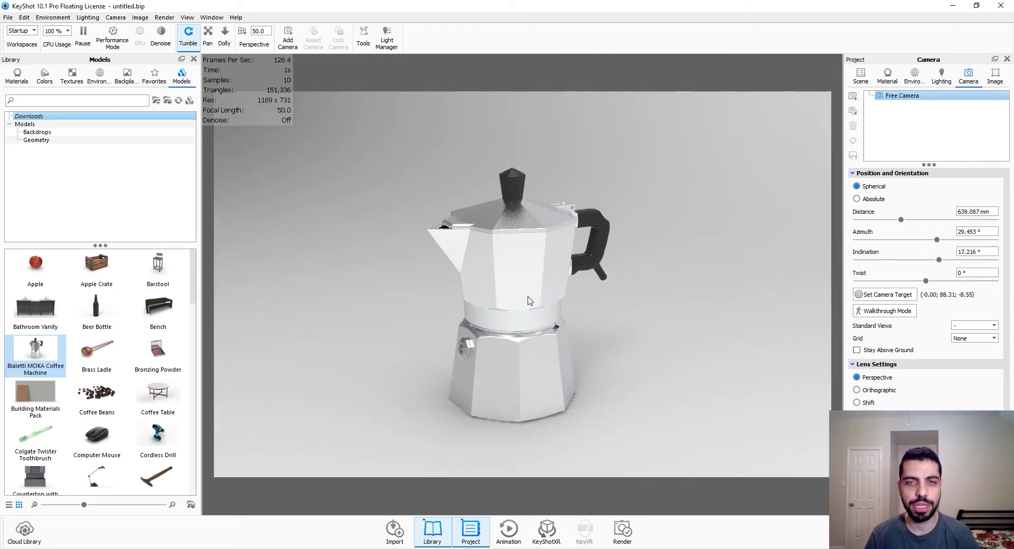
Open the material graph for the Top Cup material on the coffee maker's upper body
double_click(529, 261)
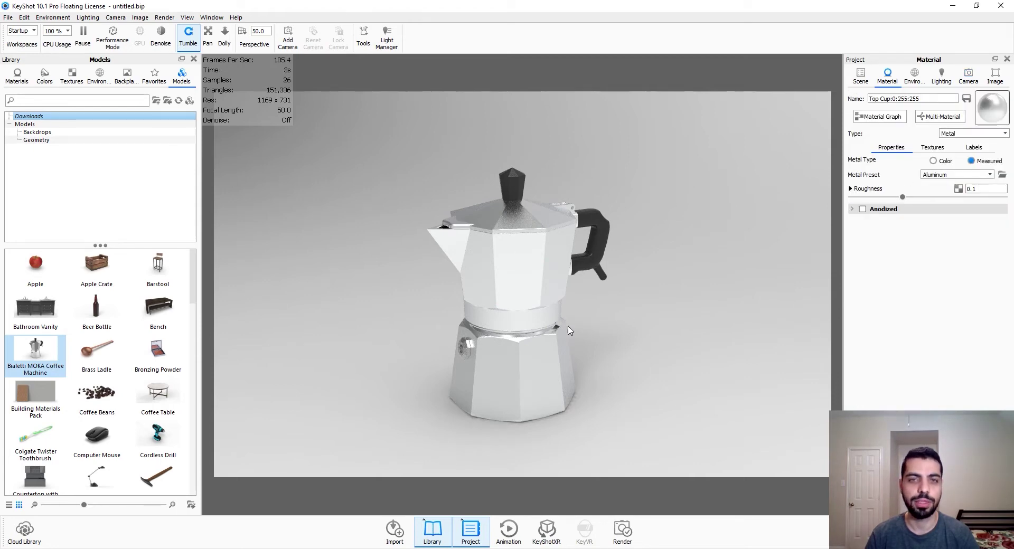
scroll(565, 331, up, 2)
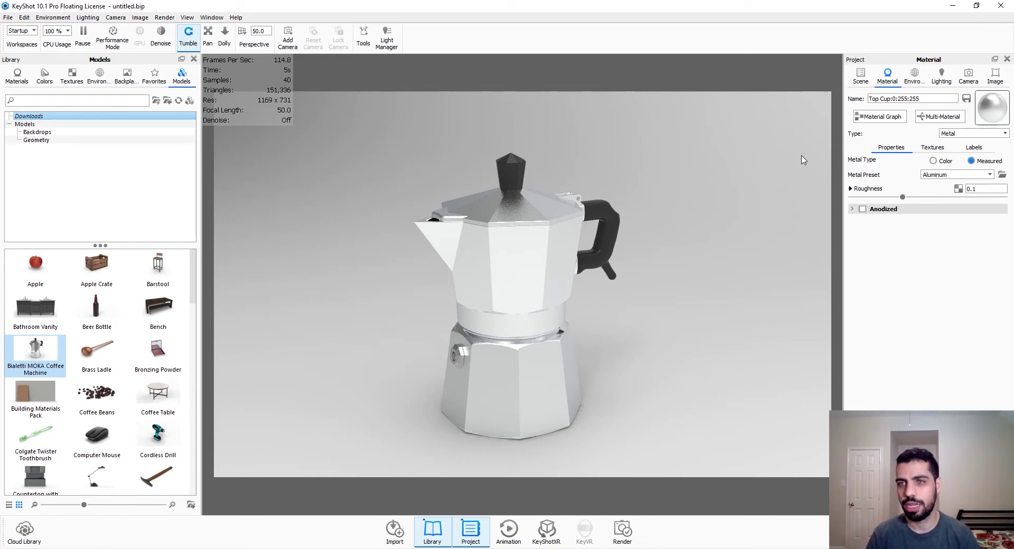
click(889, 123)
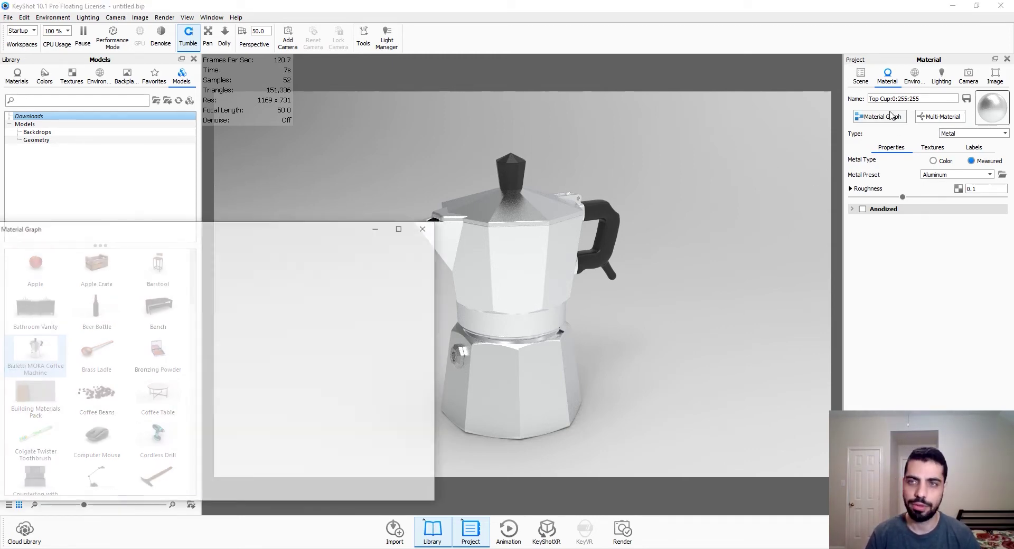
drag(277, 232, 474, 184)
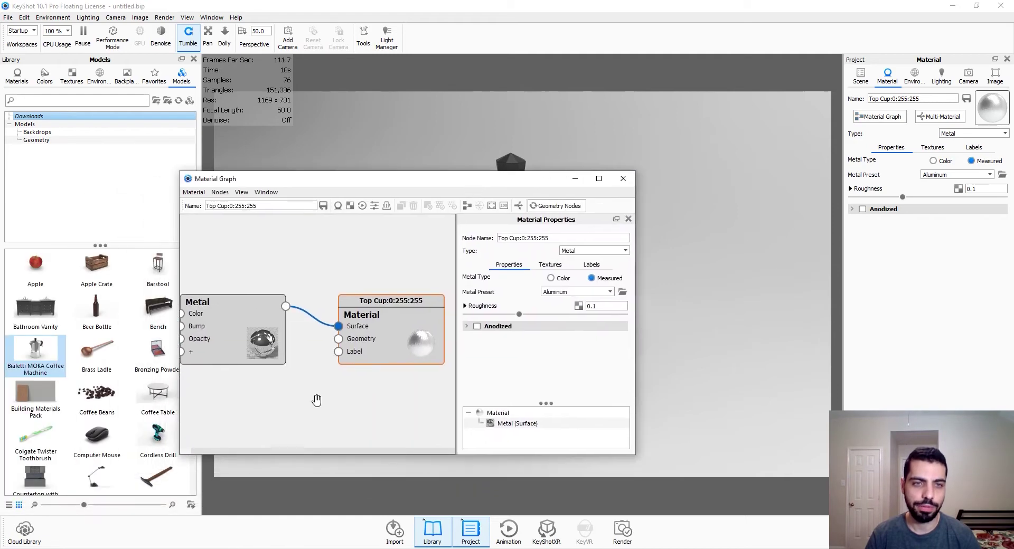
scroll(313, 404, down, 4)
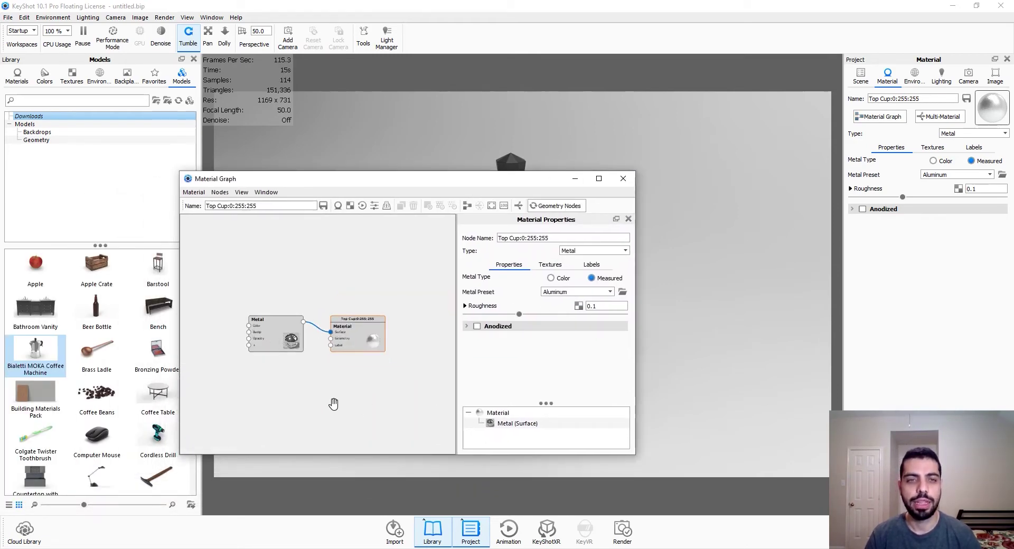
Arrange the KeyShot and Material Graph windows so the coffee maker render and the node graph can be seen together
drag(436, 182, 880, 152)
drag(578, 7, 311, 33)
drag(758, 151, 612, 136)
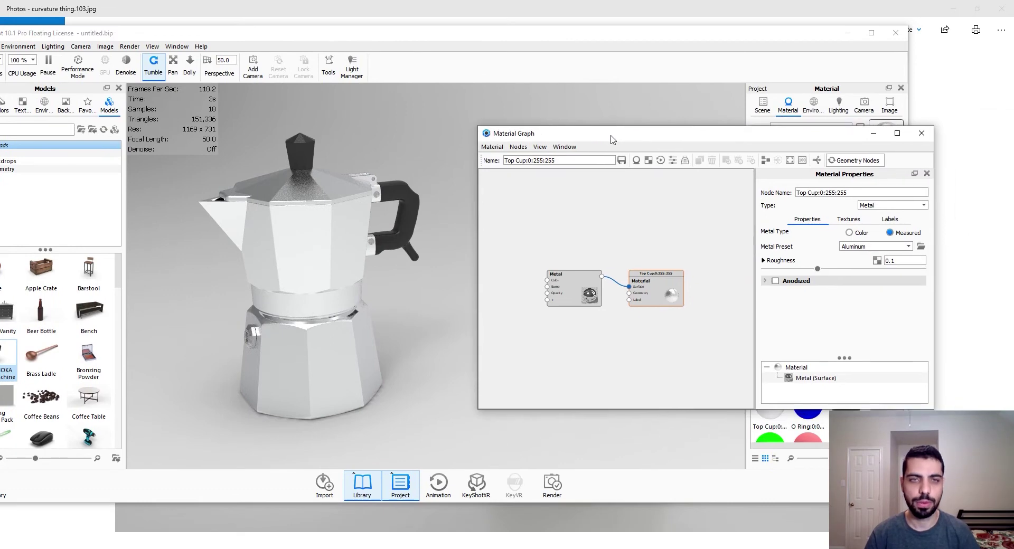
drag(446, 509, 449, 548)
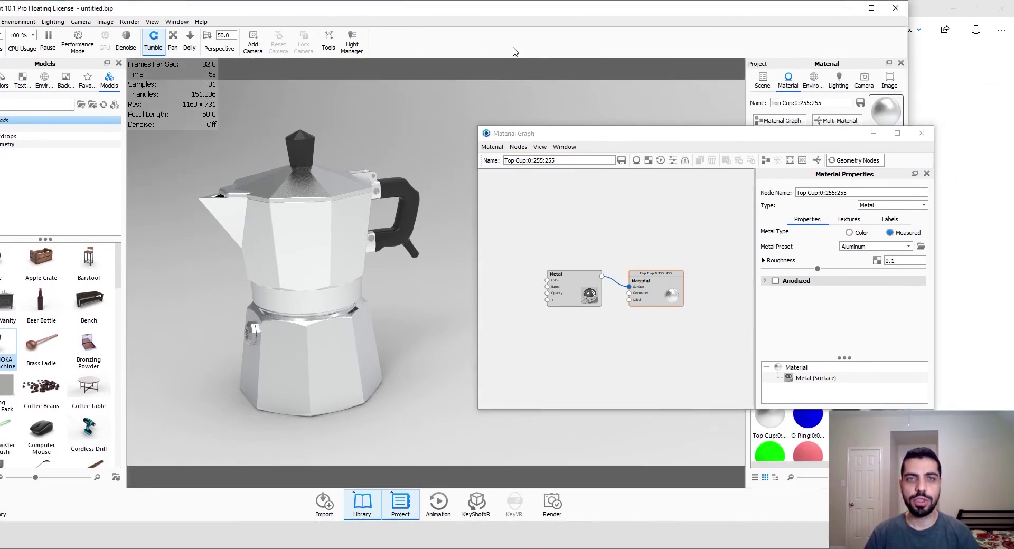
Add a Curvature texture node to the graph and place it below the Metal node
click(595, 346)
right_click(603, 346)
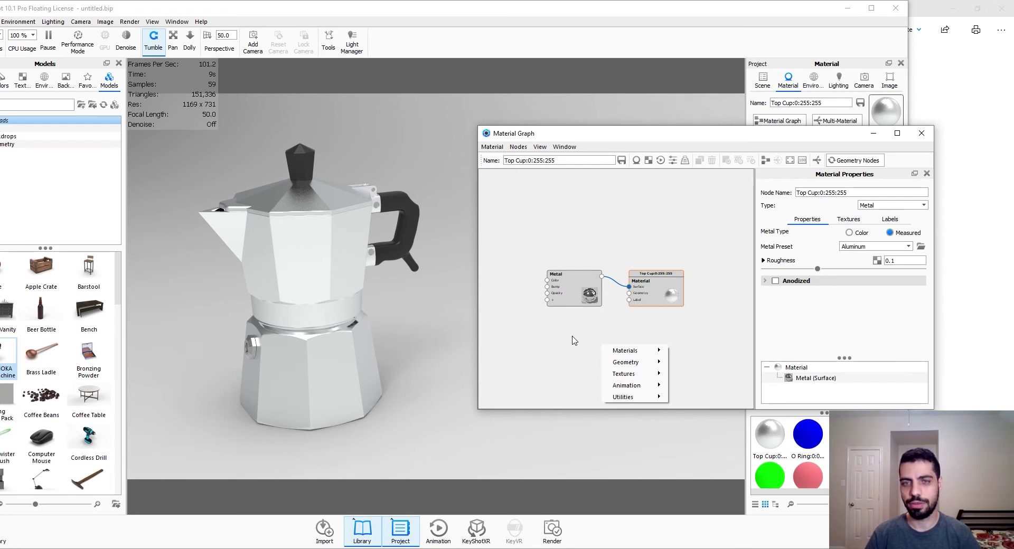
mouse_move(634, 372)
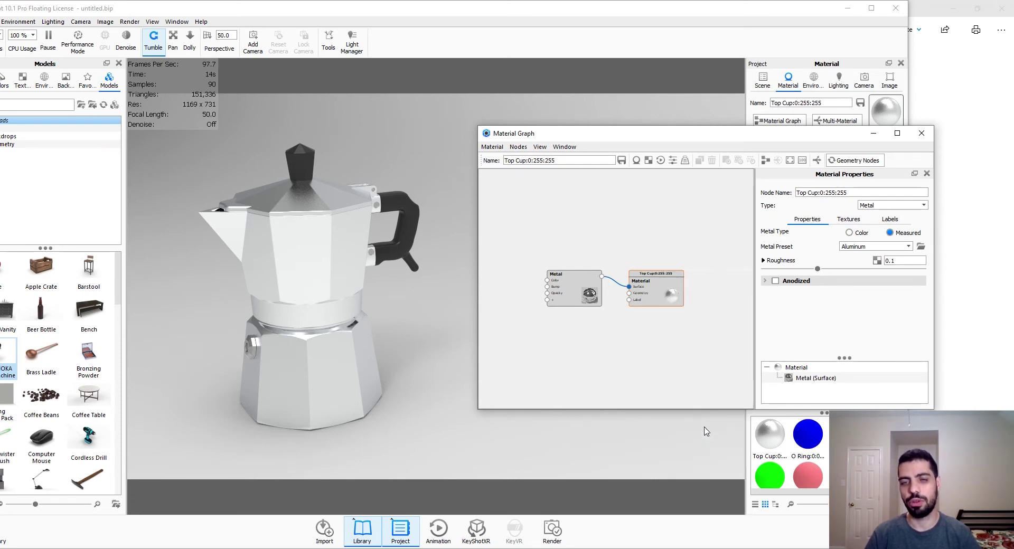
click(692, 425)
drag(629, 360, 588, 358)
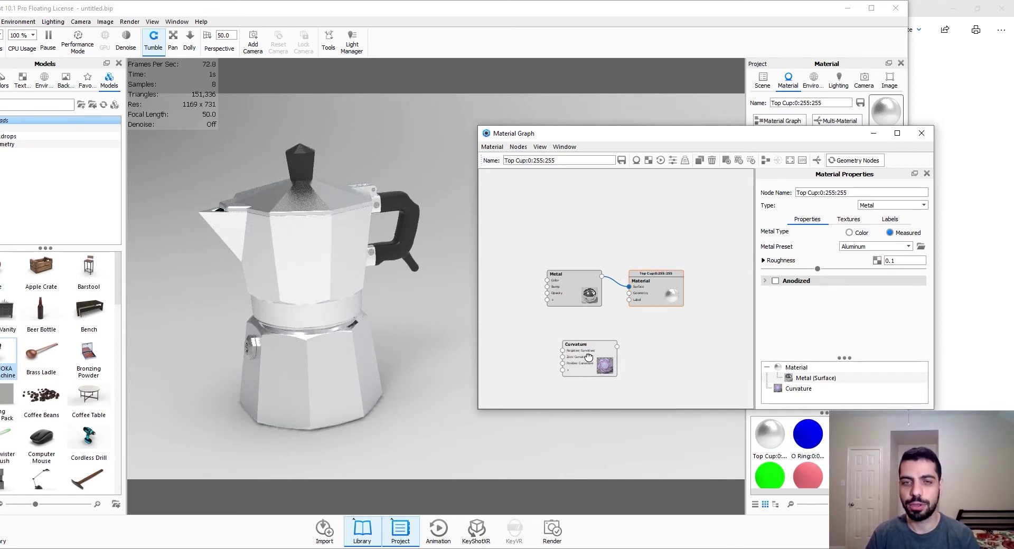
Preview the Curvature node's colors directly on the coffee maker and bring up its properties
click(589, 358)
click(726, 160)
scroll(433, 278, up, 3)
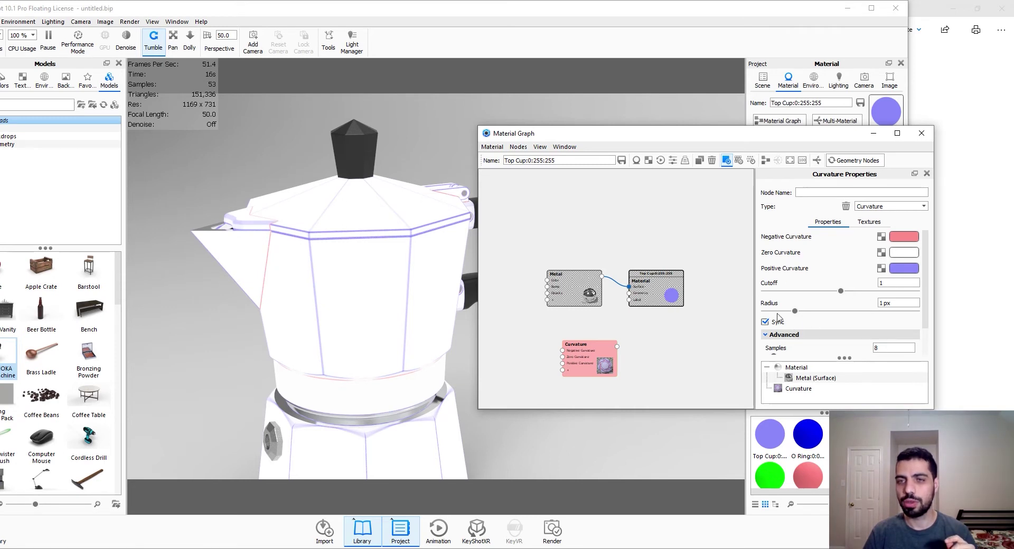
scroll(794, 323, down, 1)
scroll(809, 329, up, 1)
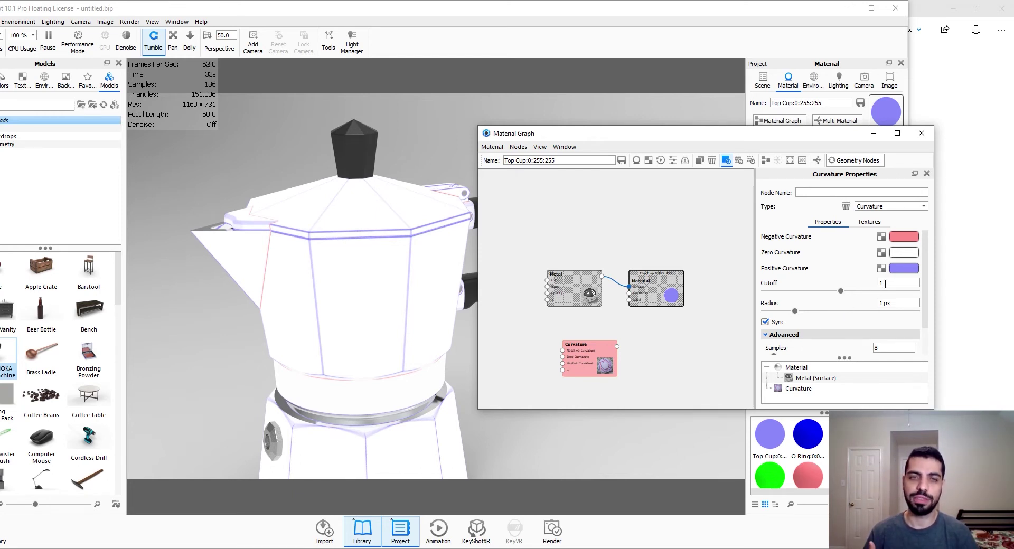
Try a cutoff of 5 on the Curvature node and return it to 1
double_click(881, 284)
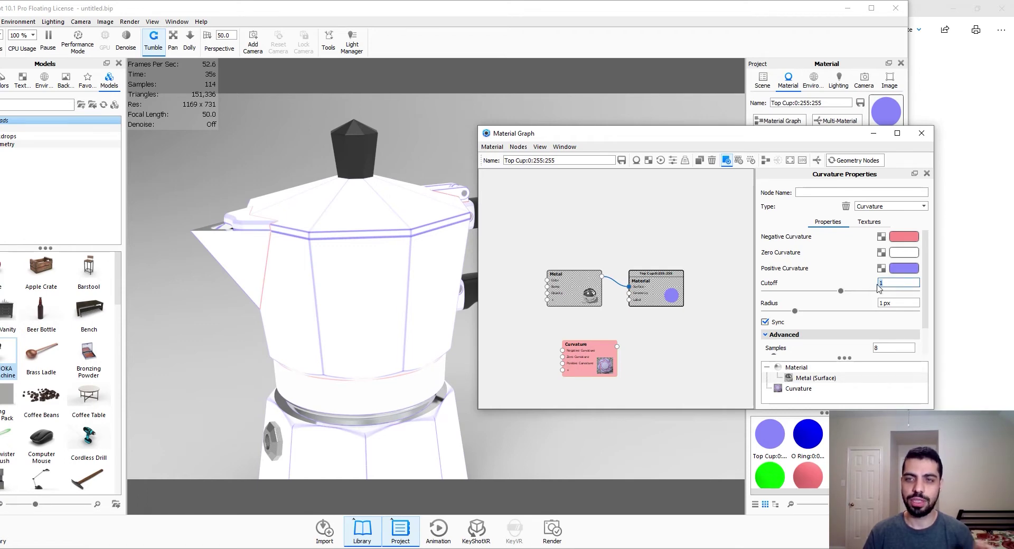
text(5)
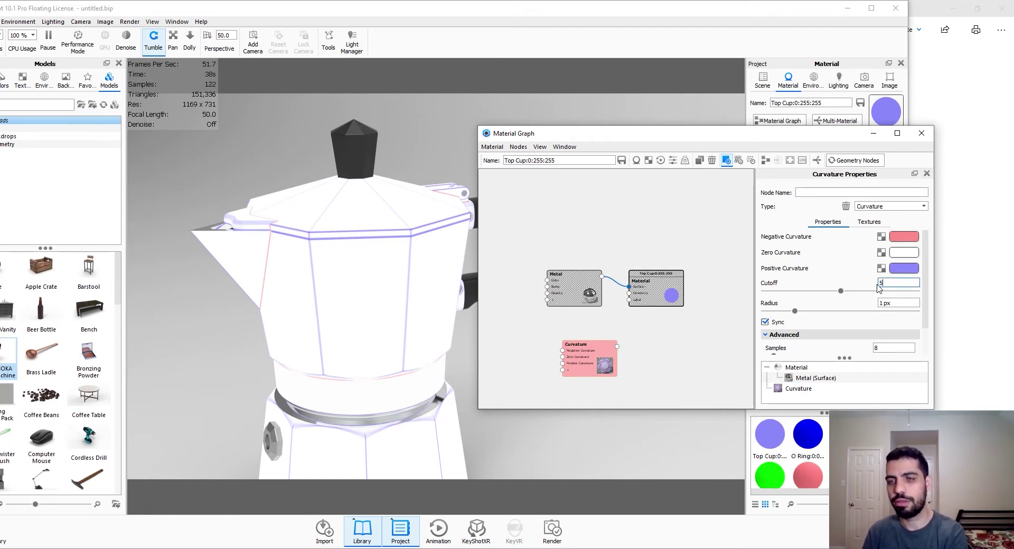
scroll(317, 259, up, 3)
middle_drag(335, 265, 387, 274)
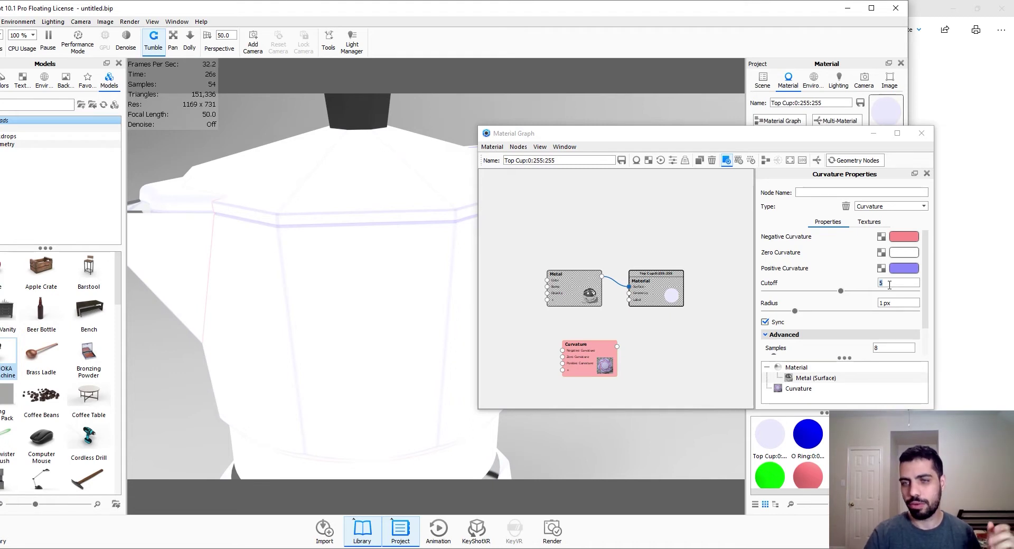
text(1)
key(Return)
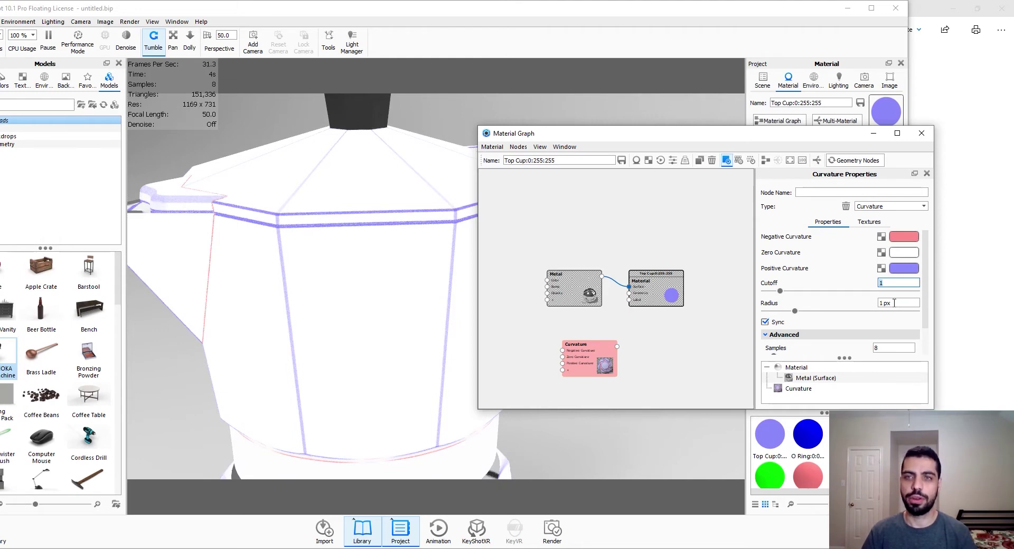
Try a Curvature radius of 5 px and settle on 10 px
click(894, 302)
text(5)
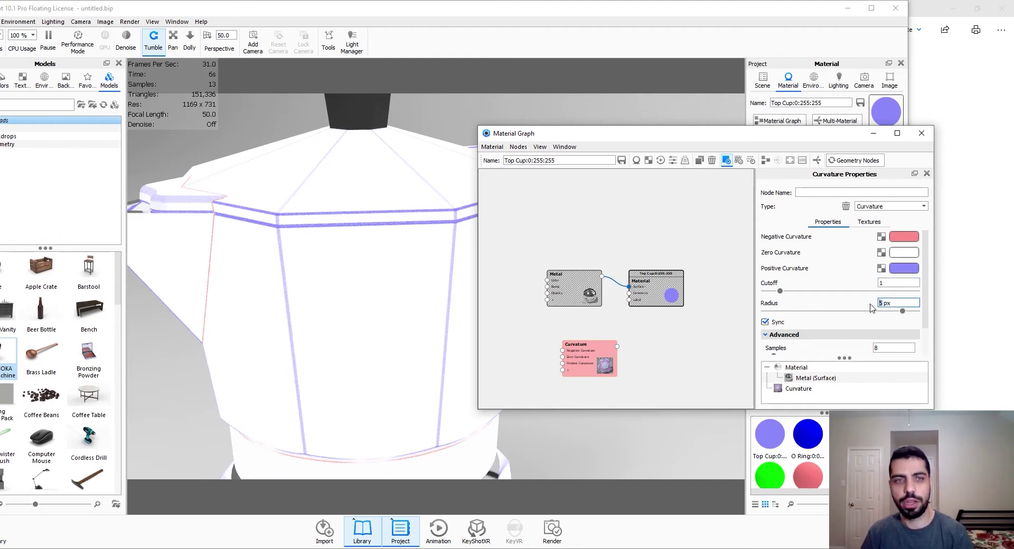
key(Return)
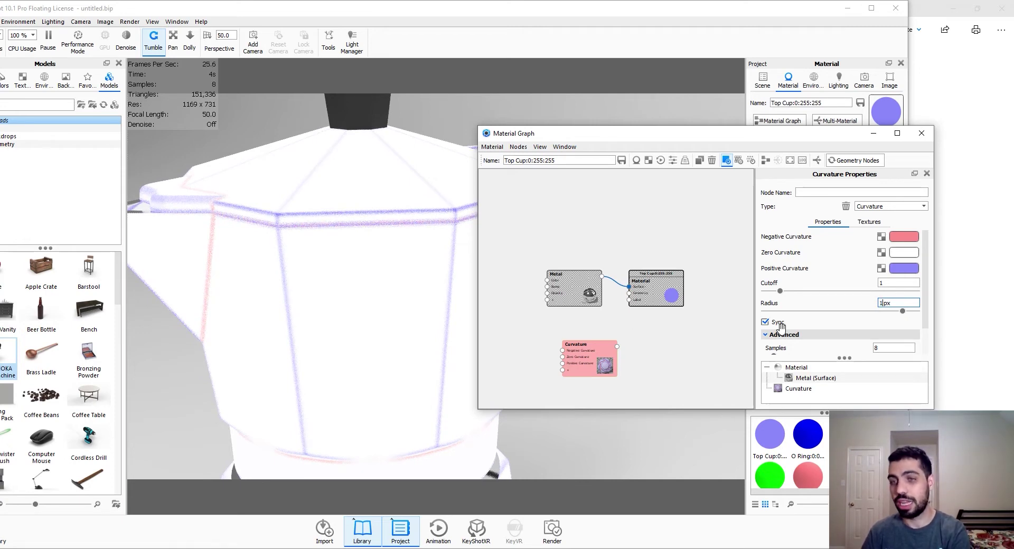
text(10)
key(Return)
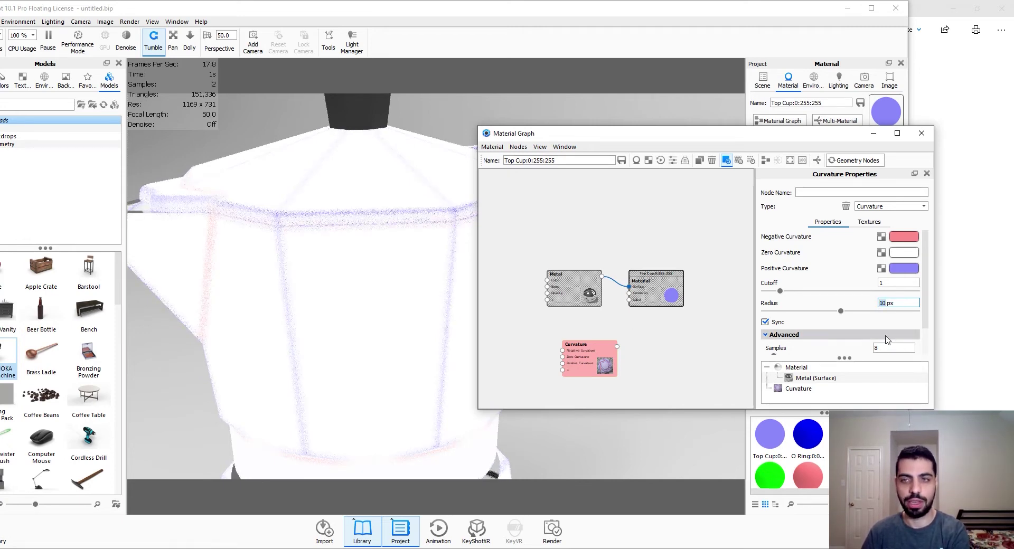
Set the Curvature node's cutoff to 0.1 to strengthen the highlighted edges
click(880, 284)
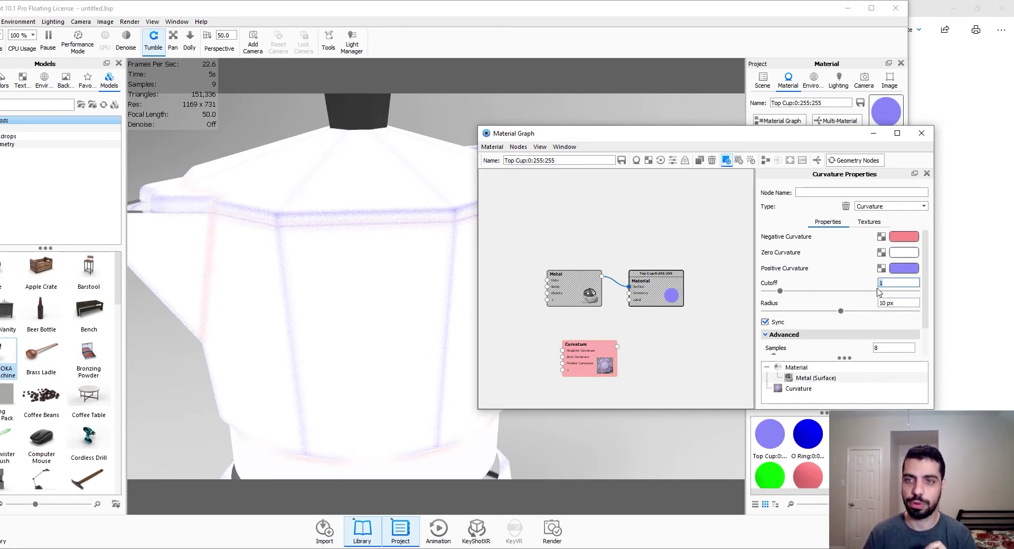
text(.1)
key(Return)
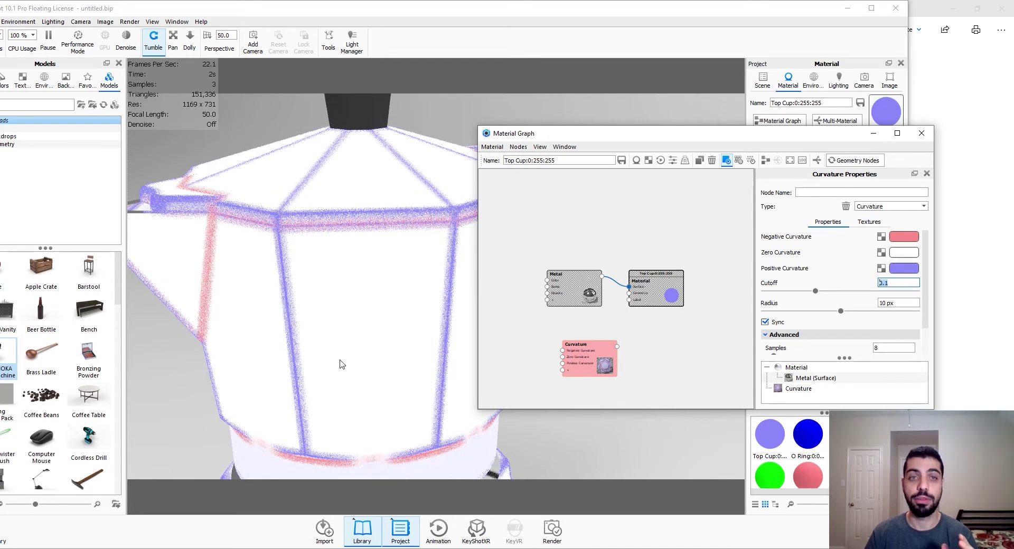
scroll(343, 365, down, 2)
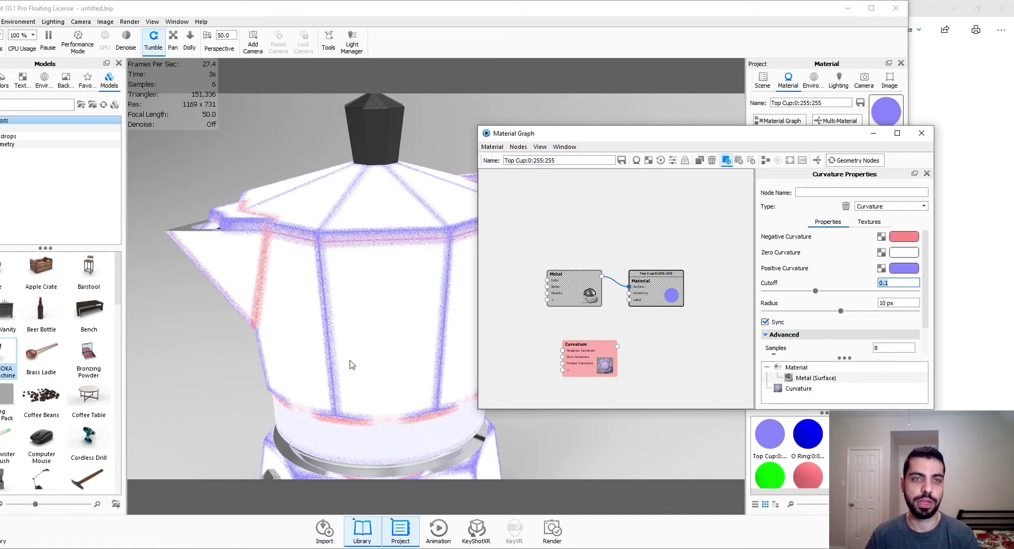
Align the Curvature node under the Metal node and turn off its color preview
drag(583, 364, 570, 361)
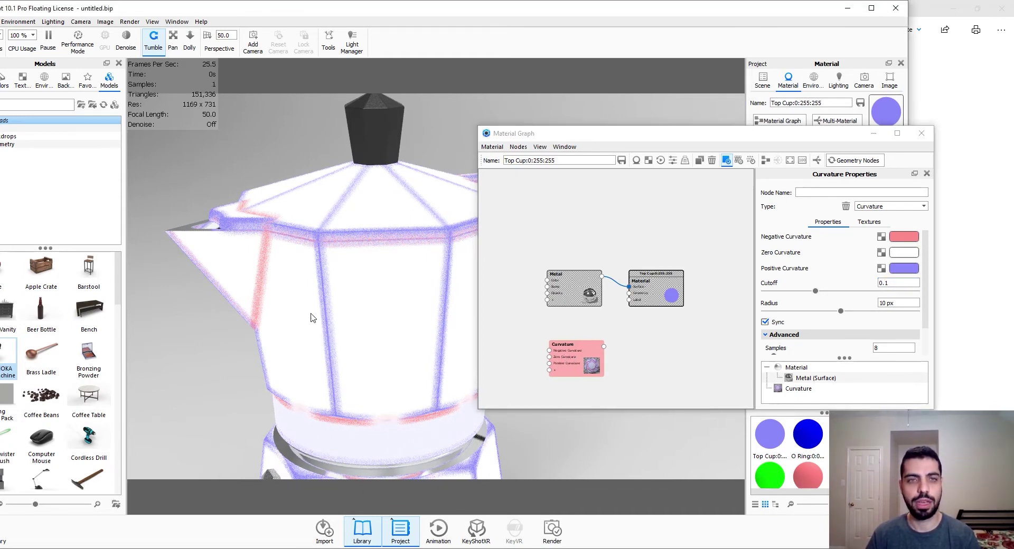
scroll(312, 317, down, 2)
key(c)
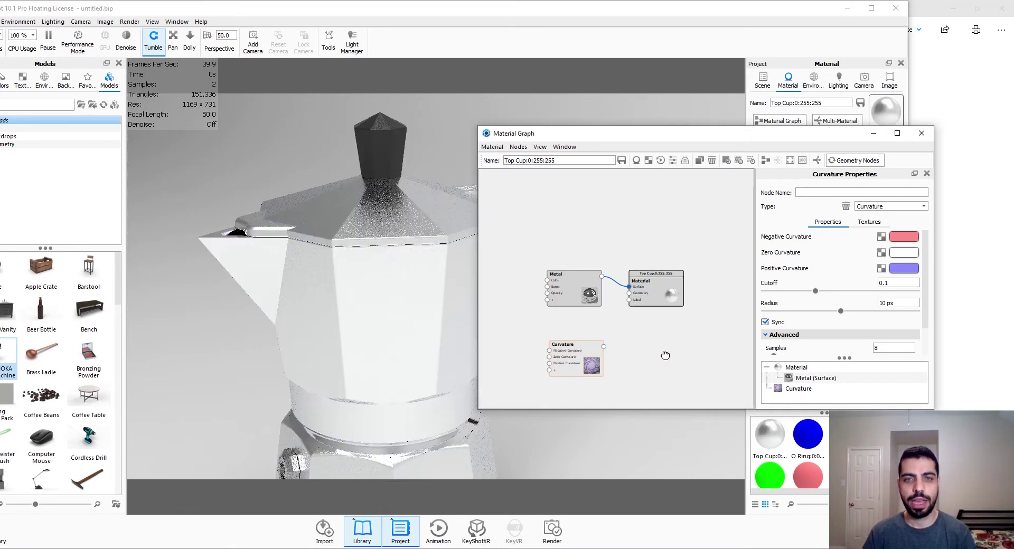
Duplicate the Metal node in the material graph
right_click(564, 292)
click(583, 302)
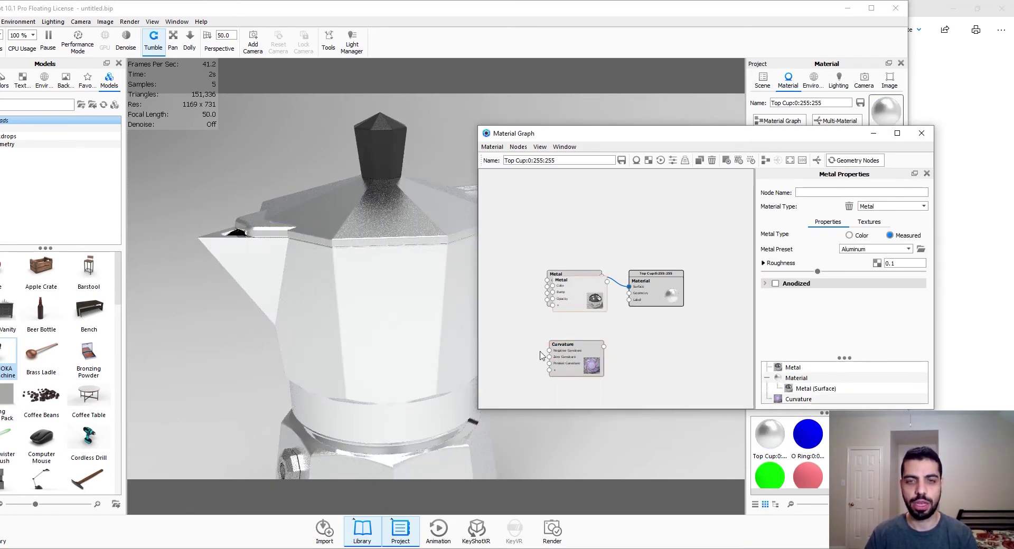
Connect the duplicated Metal node to the Material node as a label
key(ctrl+c)
key(ctrl+v)
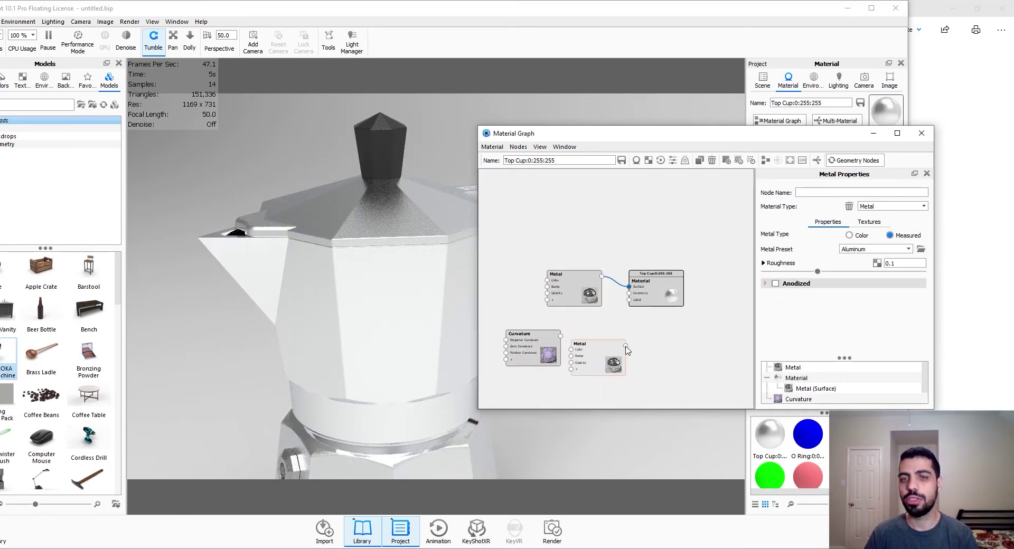
drag(418, 340, 296, 295)
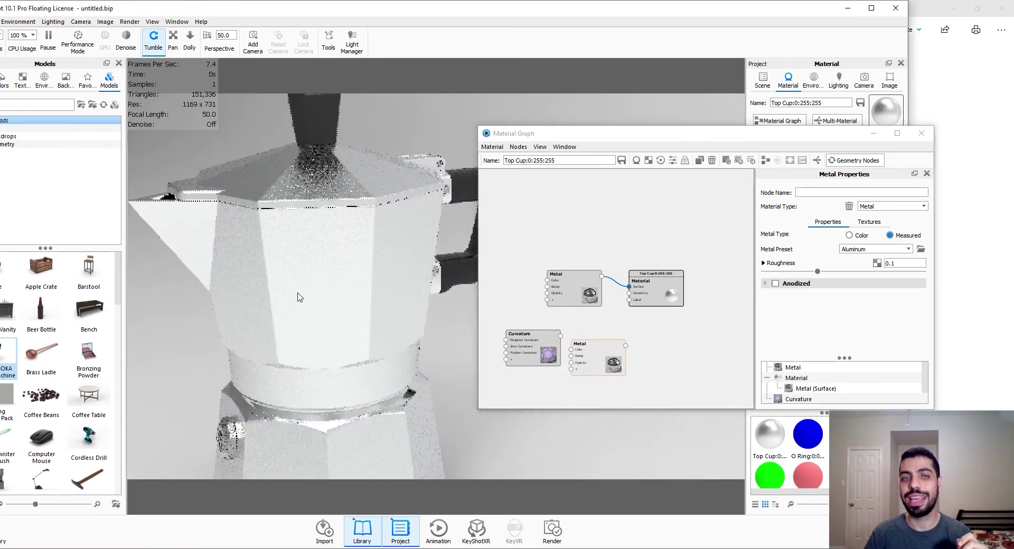
drag(640, 293, 668, 296)
drag(625, 345, 658, 305)
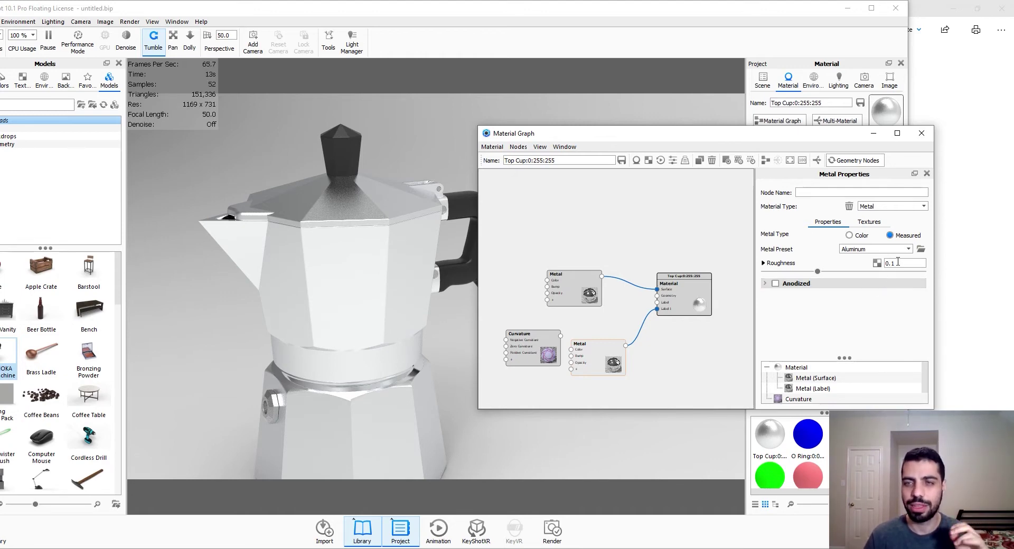
Set the label Metal node's roughness to 1
drag(897, 263, 878, 264)
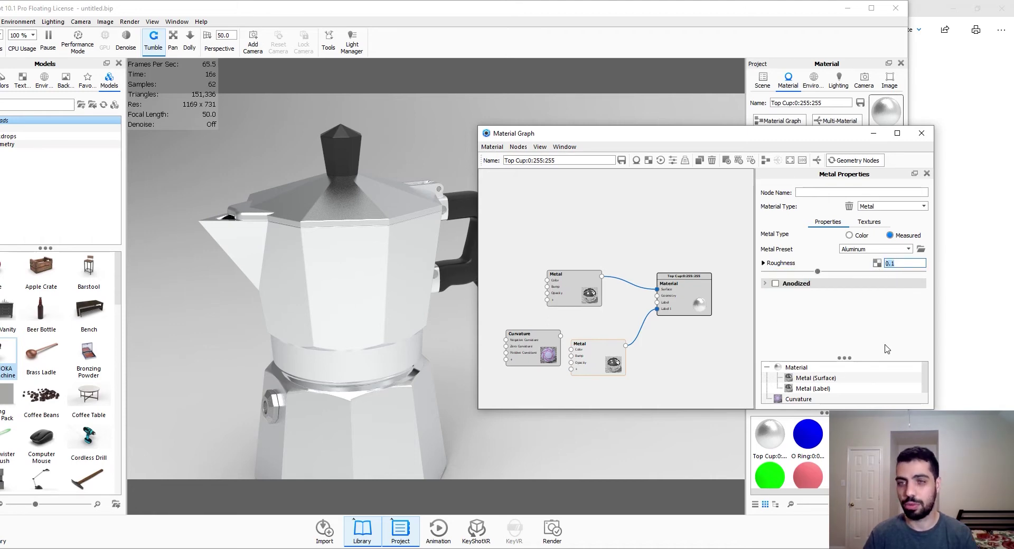
text(1)
key(Return)
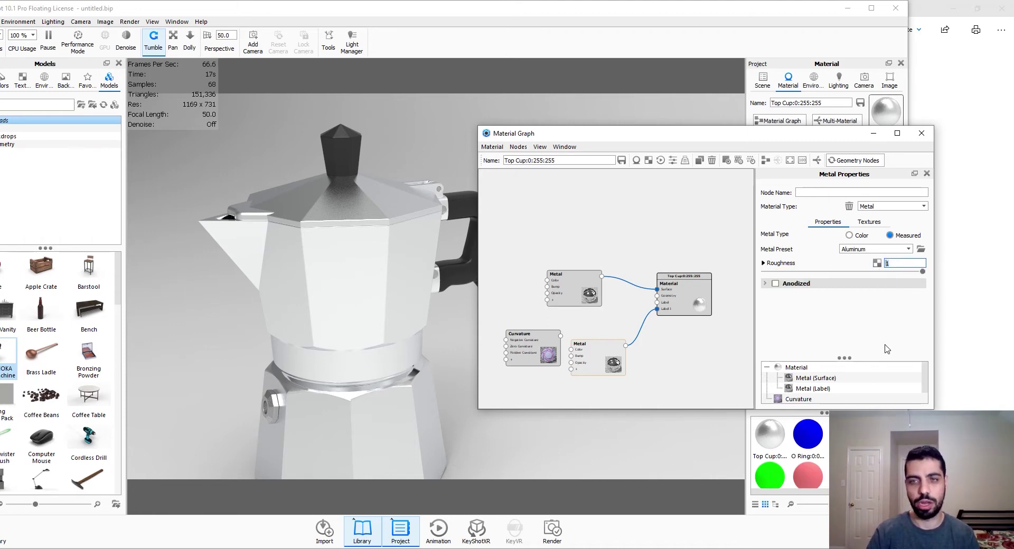
Make room beside the label Metal node, switch its metal type to Color and pick a mid gray with 0% saturation and 48% value
drag(535, 357, 511, 360)
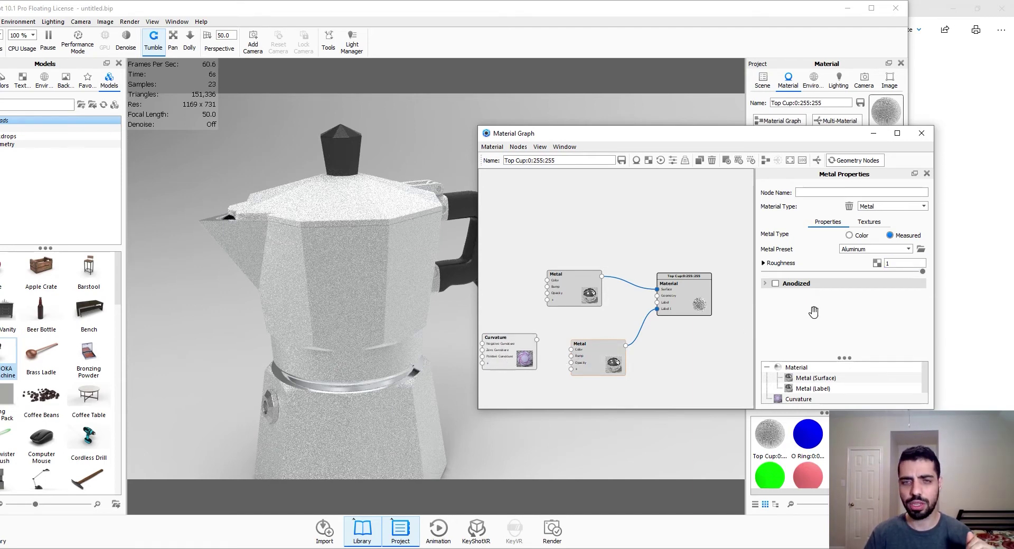
click(848, 235)
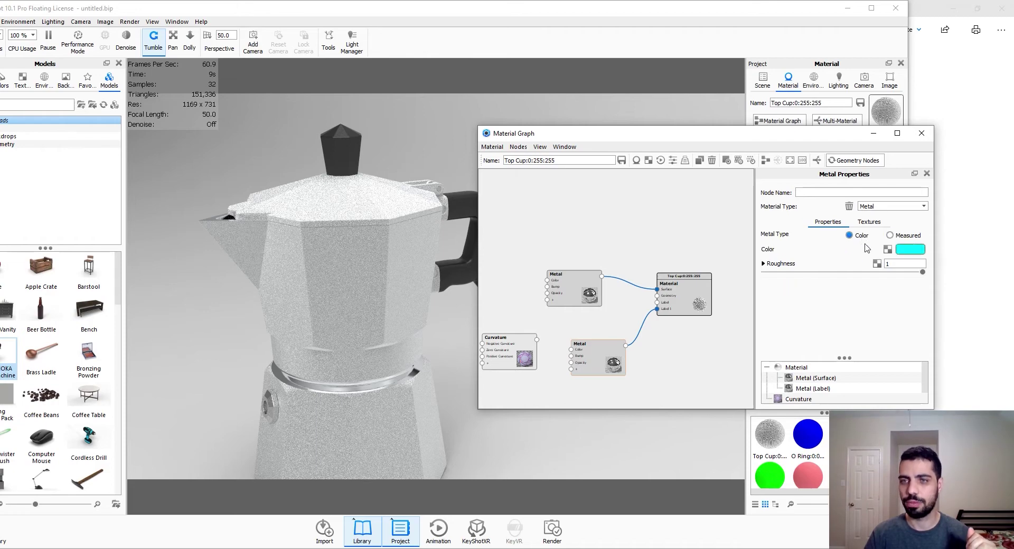
click(906, 257)
click(792, 206)
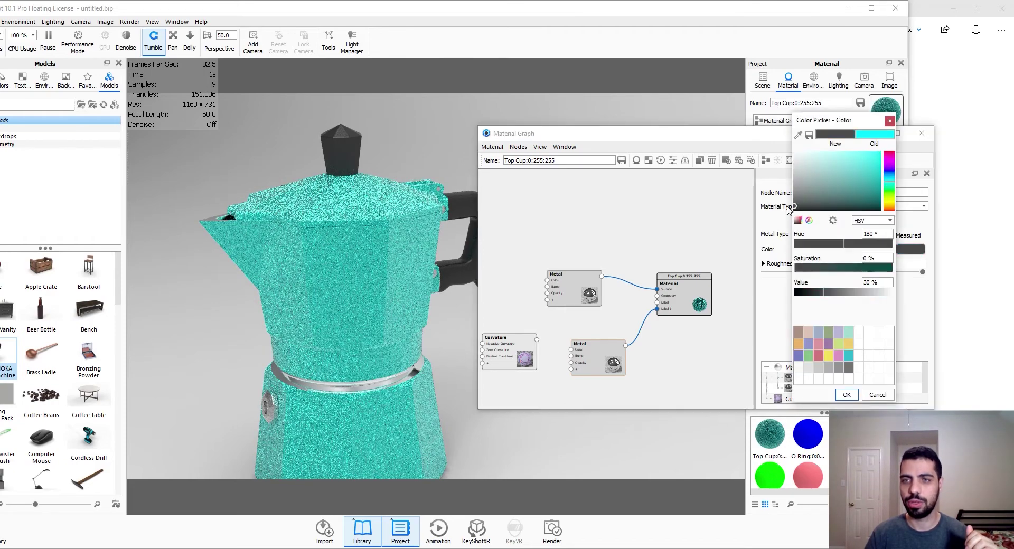
click(794, 197)
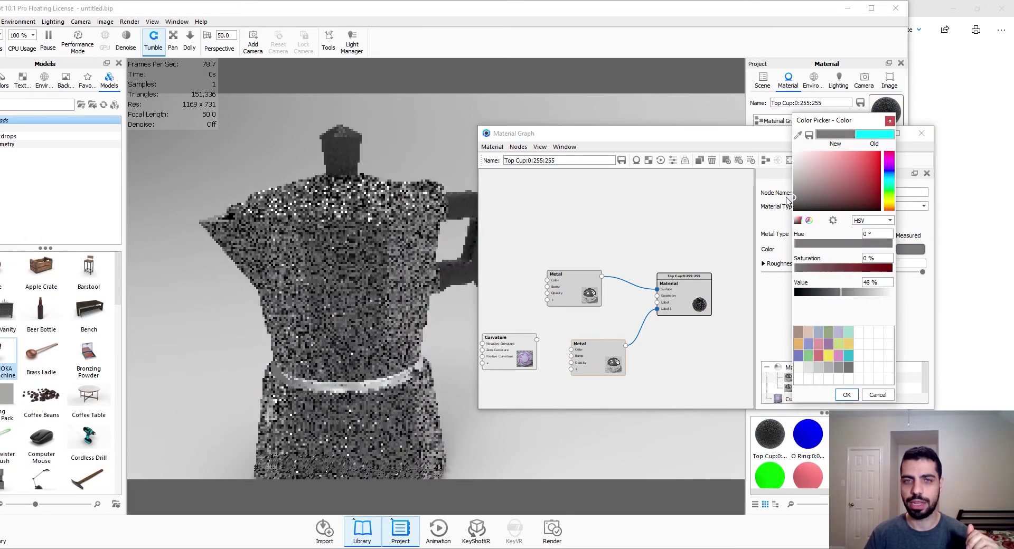
click(846, 397)
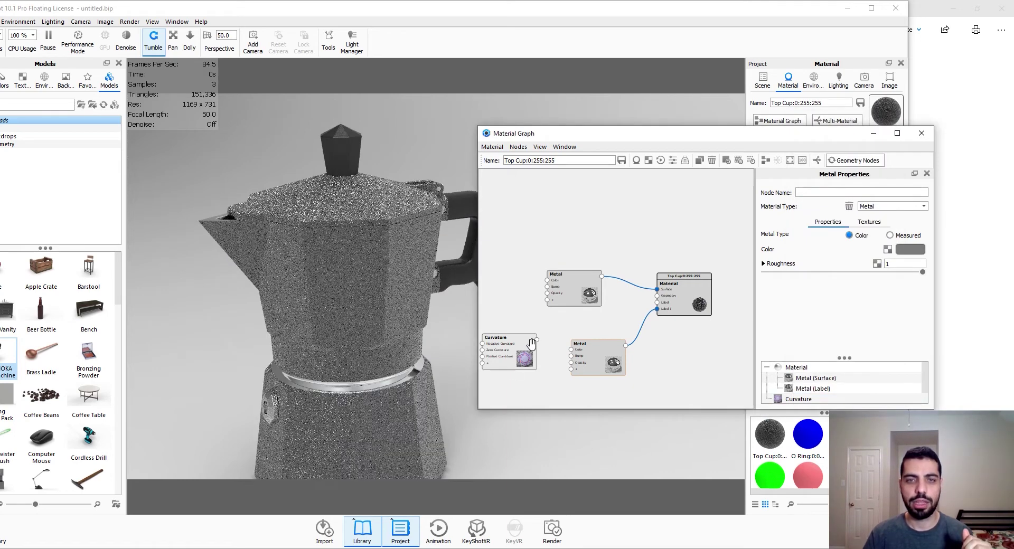
Connect the Curvature node to the opacity input of the label Metal node
drag(537, 340, 499, 379)
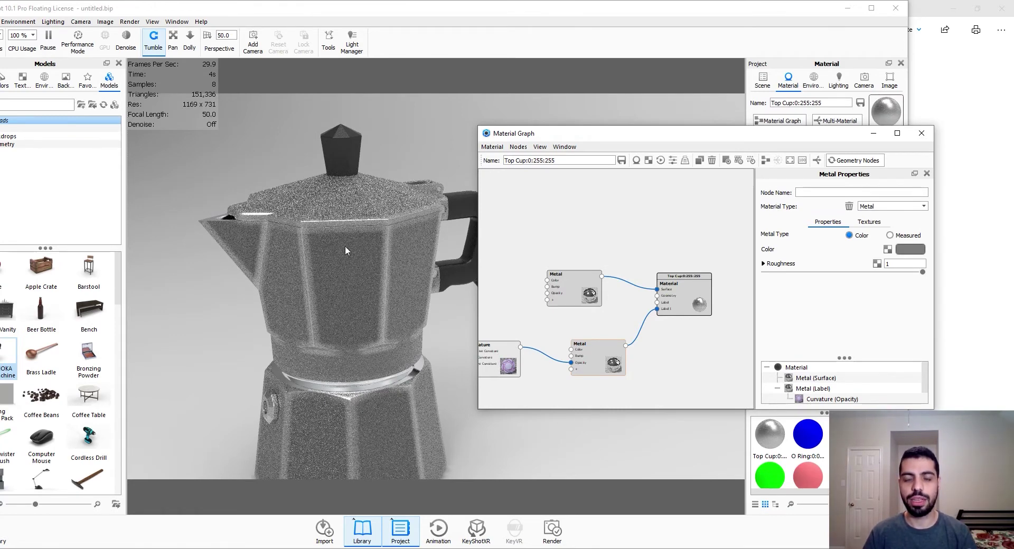
click(508, 359)
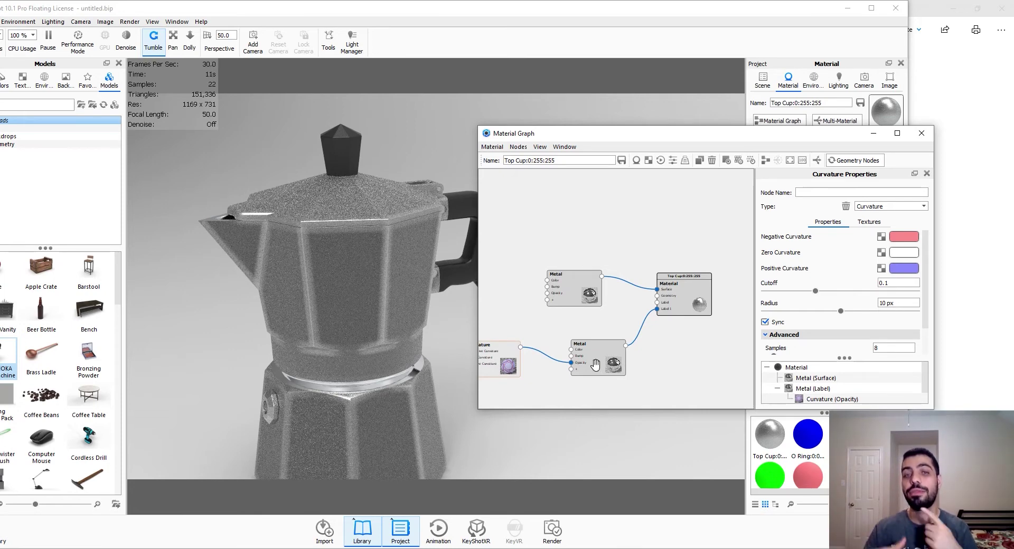
Insert a Color Invert utility between the Curvature and label Metal nodes, and move the Metal node clear of it
click(542, 356)
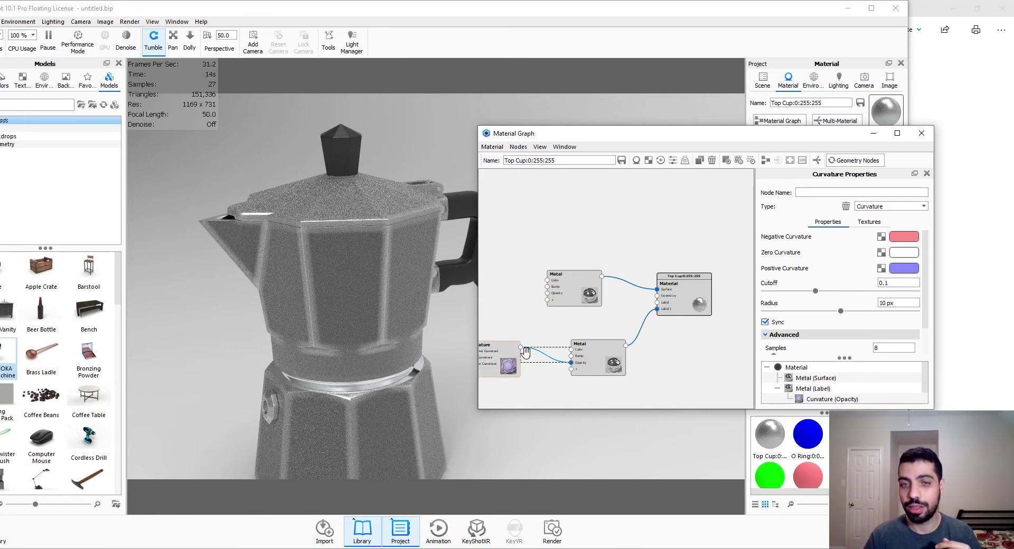
right_click(544, 357)
mouse_move(569, 393)
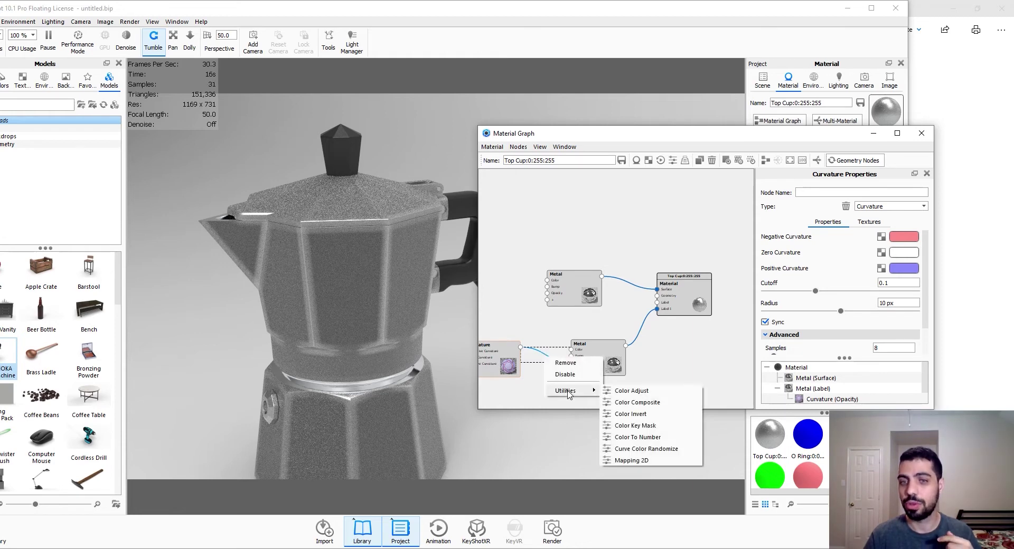
click(631, 414)
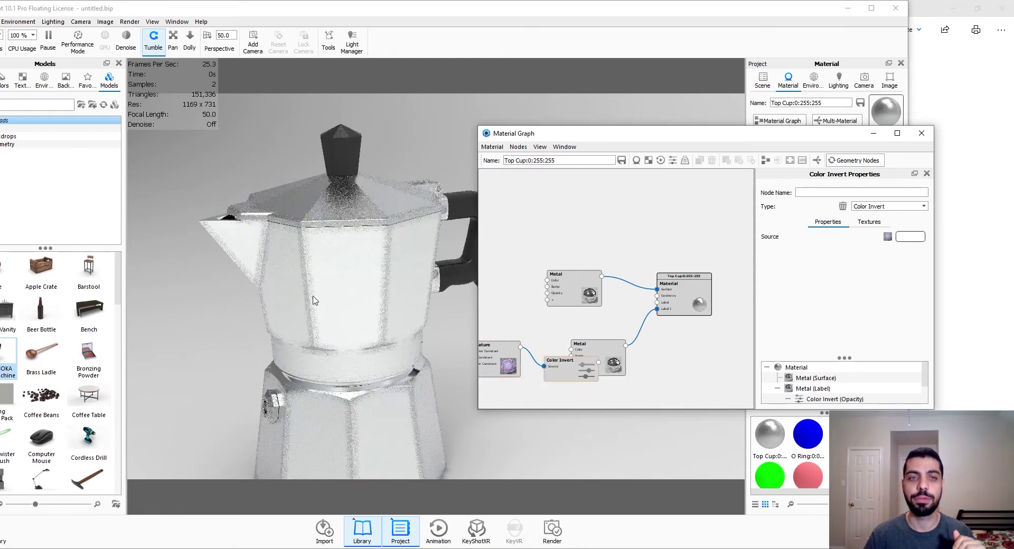
drag(303, 233, 383, 289)
click(651, 355)
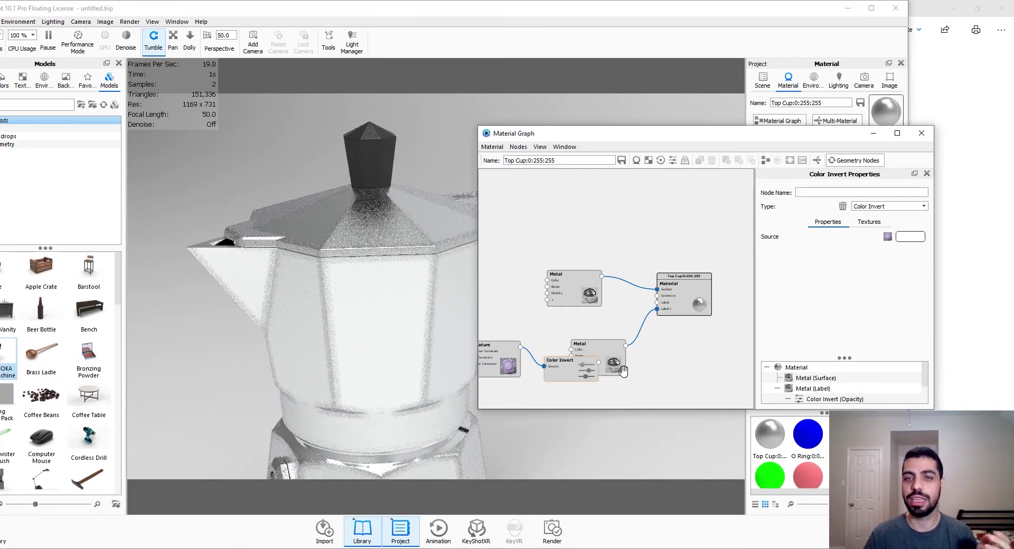
drag(615, 365, 665, 358)
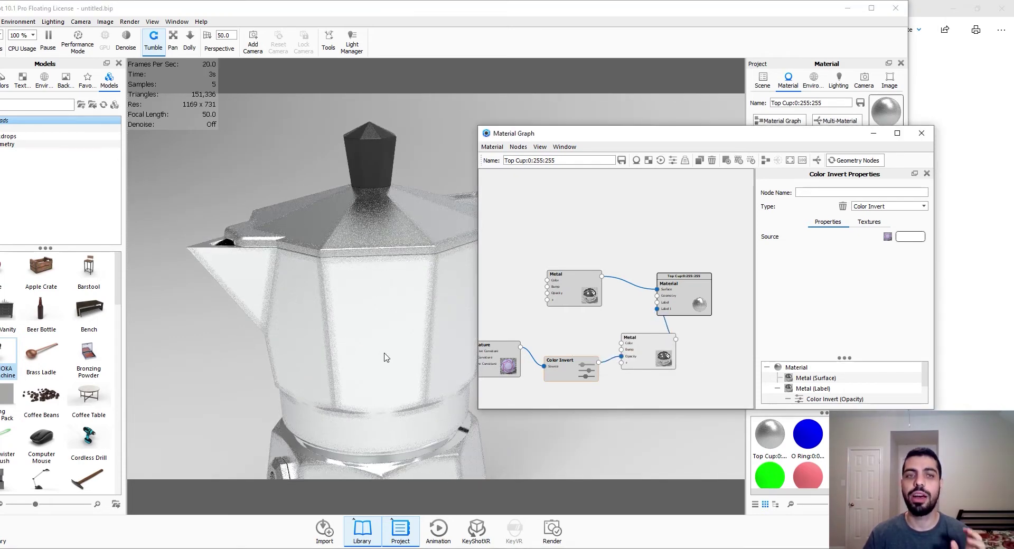
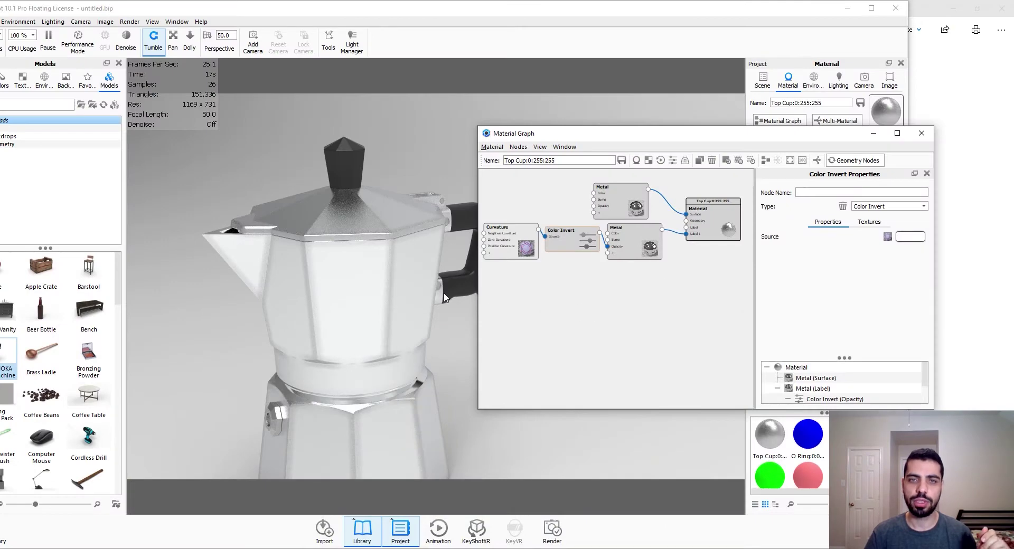
Return the label Metal node to the measured type with roughness 0.01, and shift its node chain below the surface Metal node
drag(570, 244, 579, 326)
click(622, 251)
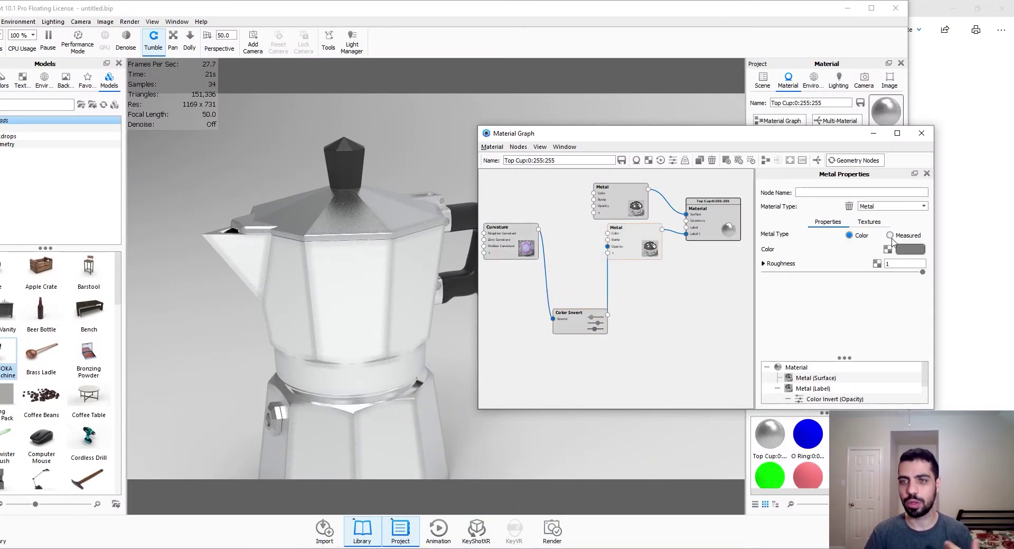
click(890, 236)
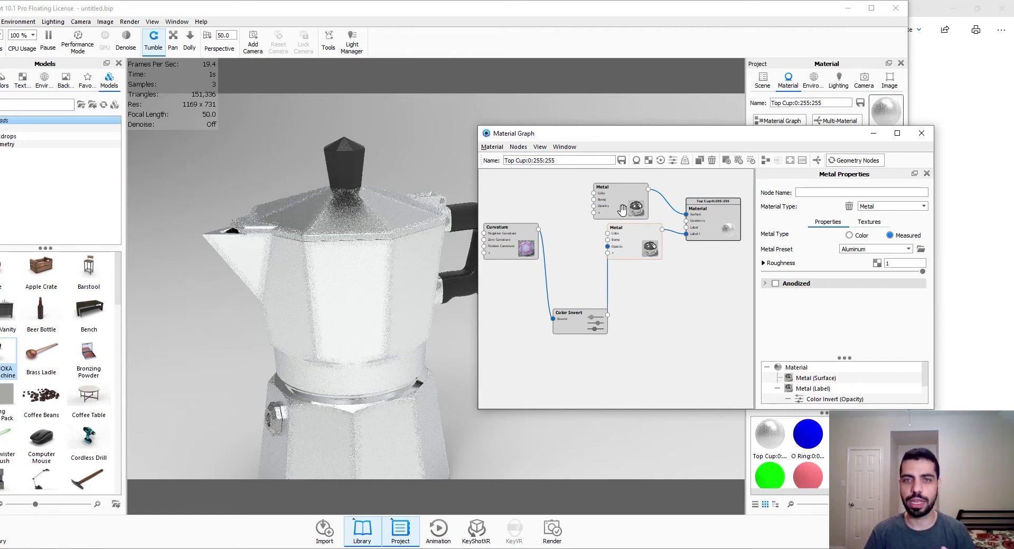
click(892, 263)
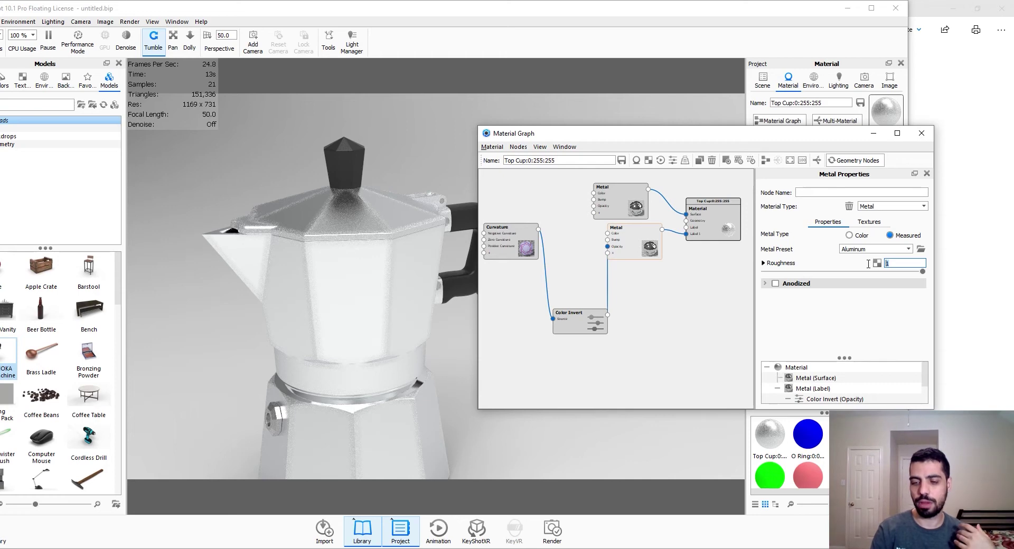
key(Return)
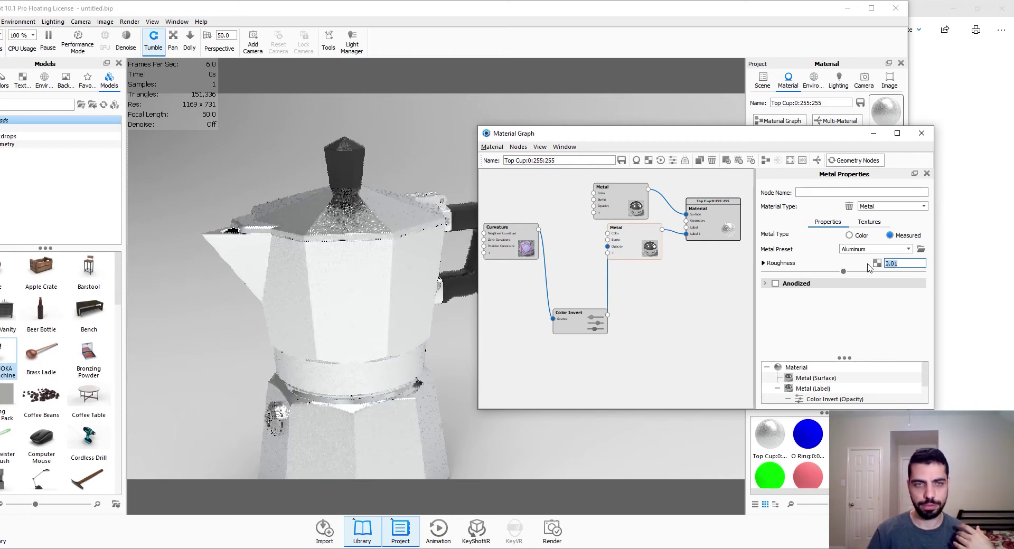
drag(625, 228, 640, 285)
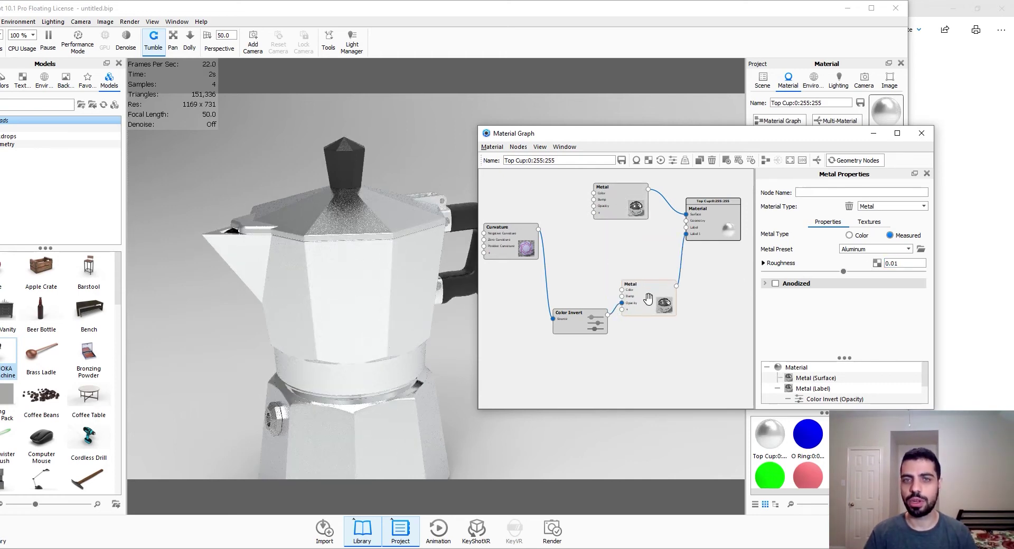
drag(507, 228, 501, 292)
Switch the surface Metal node to the Color type and pick a light gray with 0% saturation and 72% value
click(621, 205)
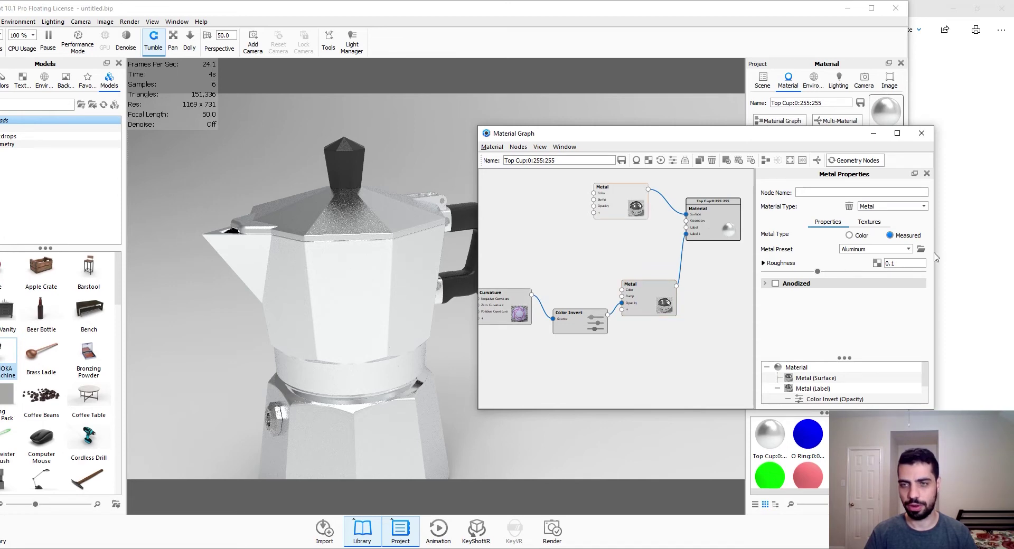
click(859, 239)
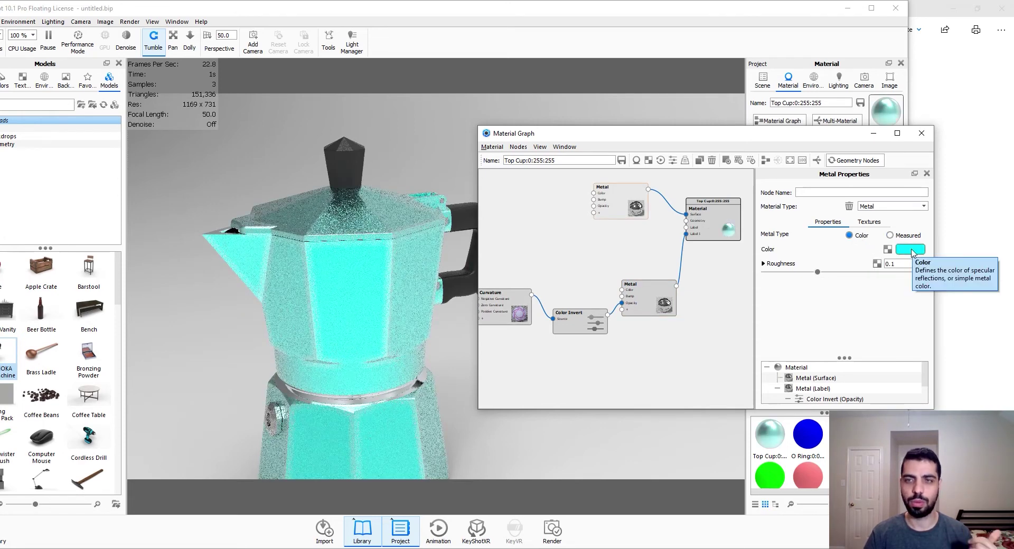
click(910, 249)
drag(794, 195, 789, 181)
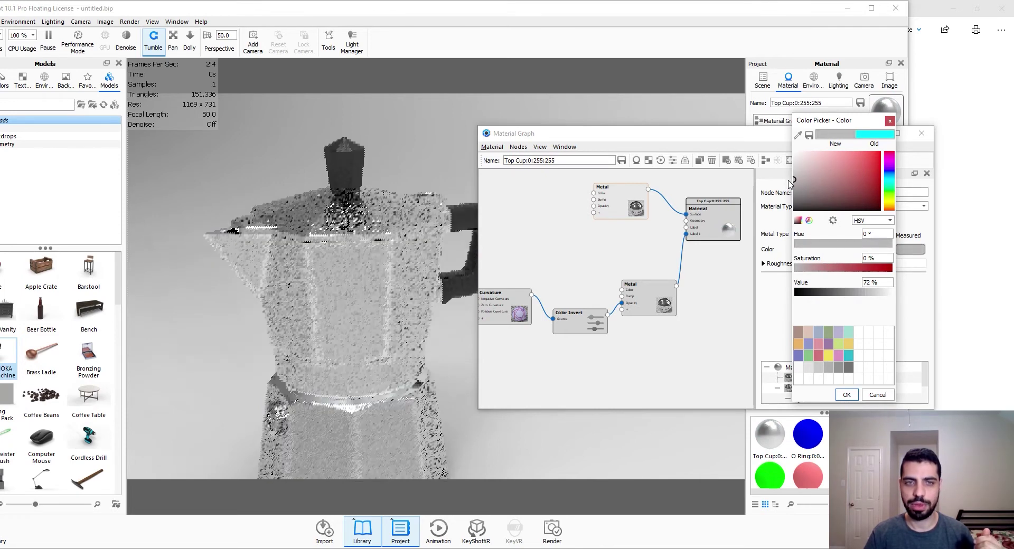
click(846, 395)
Align the label Metal, Color Invert and Curvature nodes in a compact row under the surface Metal node
drag(645, 296, 625, 250)
drag(581, 316, 570, 253)
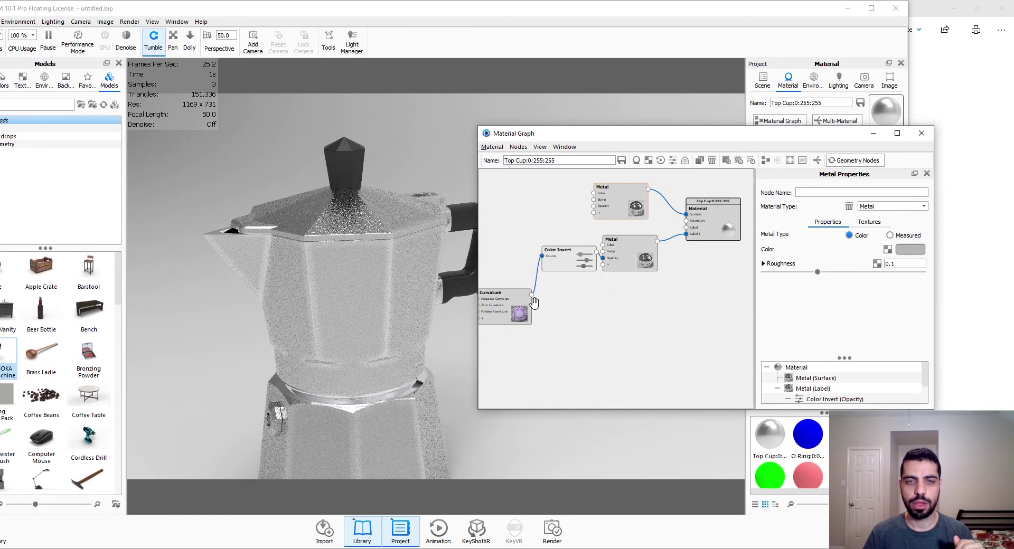
drag(511, 308, 510, 268)
scroll(547, 316, up, 1)
middle_drag(547, 317, 573, 371)
scroll(578, 370, down, 1)
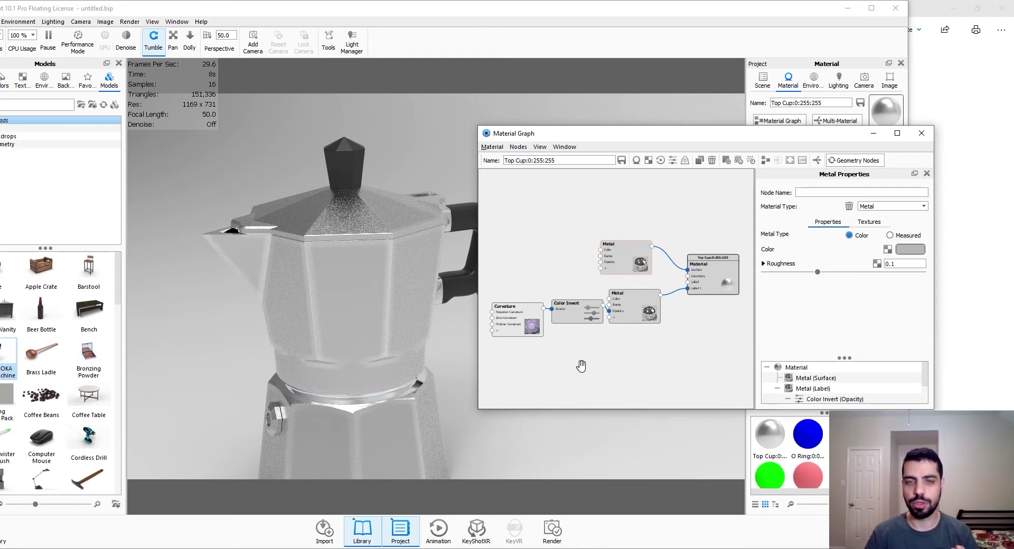
Add a Spots texture node to the graph and place it below the Curvature node
right_click(602, 354)
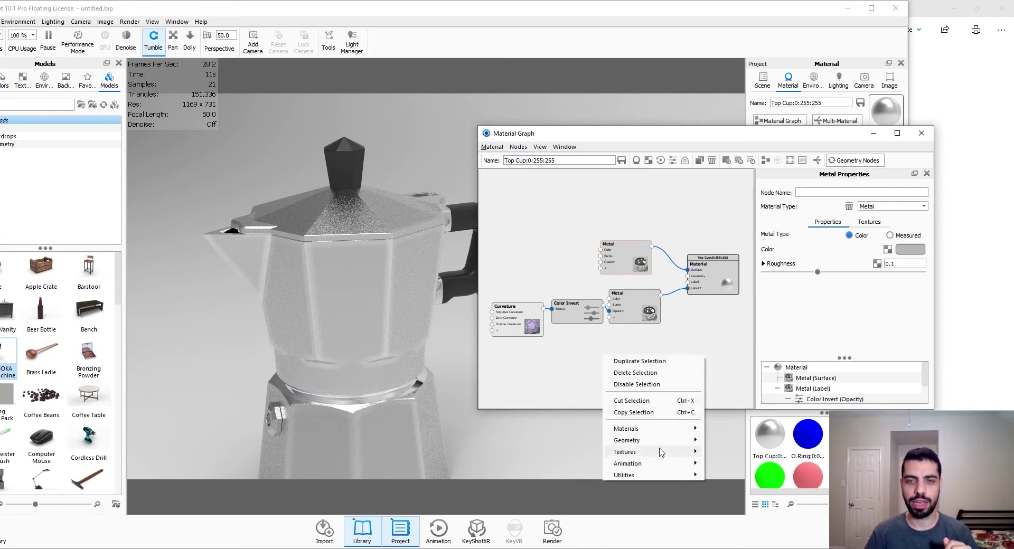
mouse_move(648, 454)
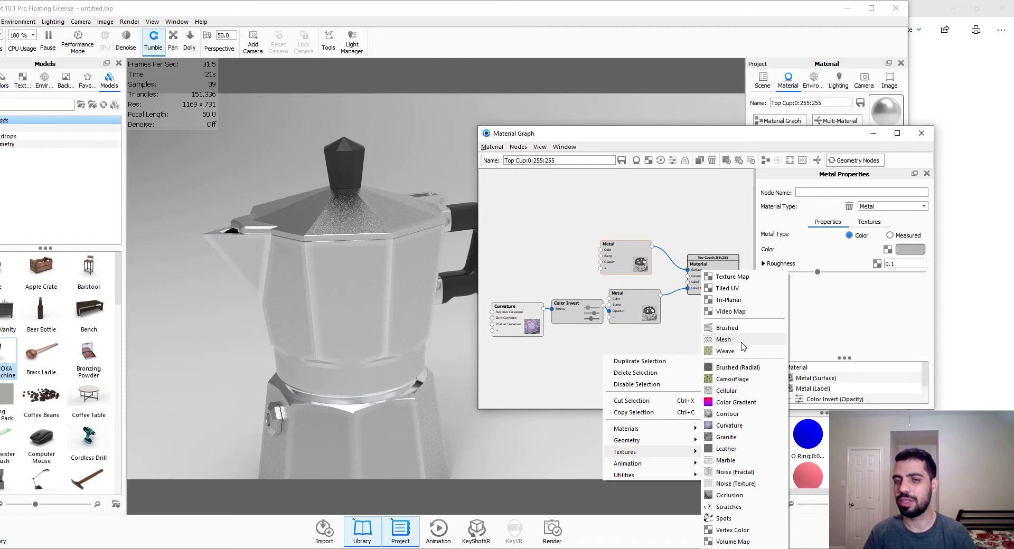
click(743, 523)
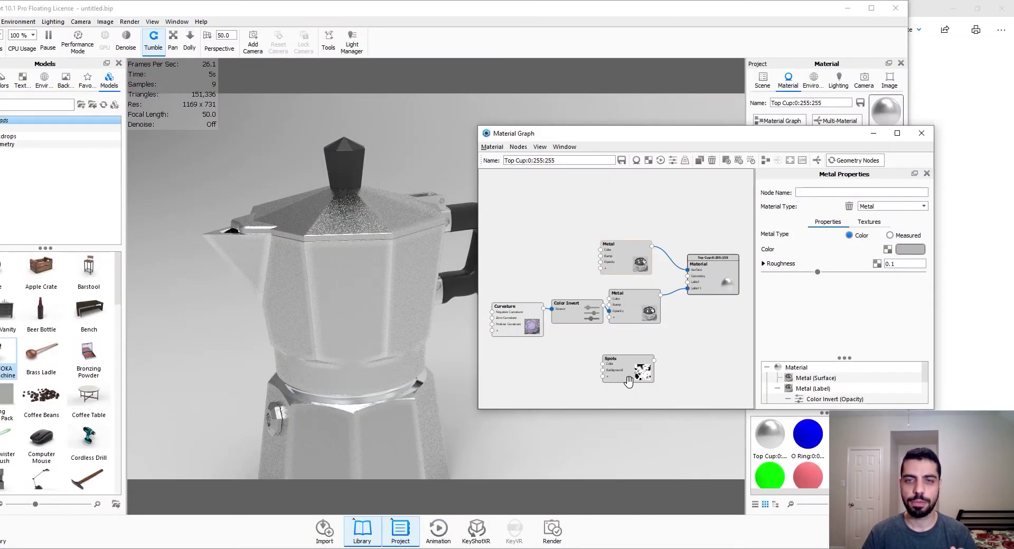
drag(631, 369, 514, 364)
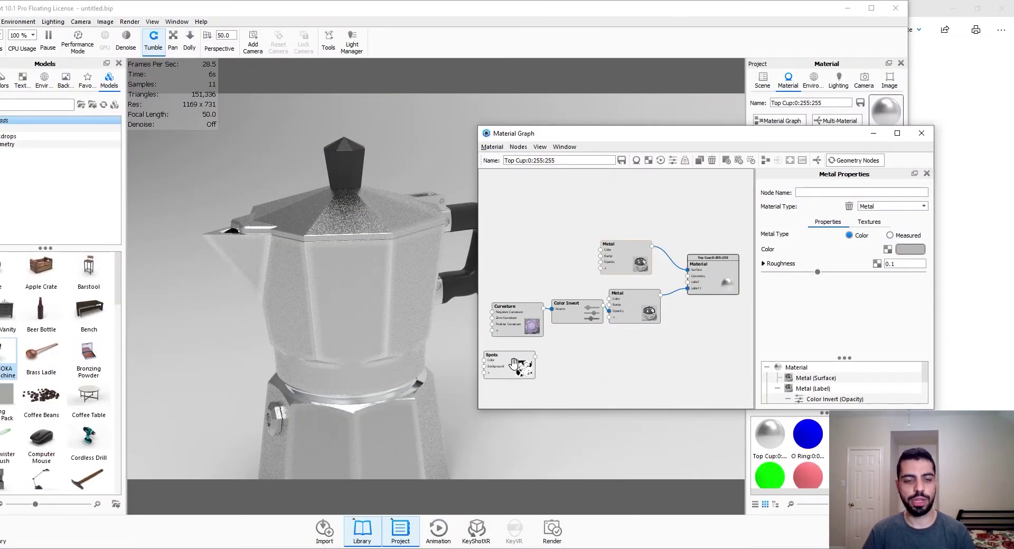
Preview the Spots texture's color on the model and set its radius to 1
click(514, 364)
key(c)
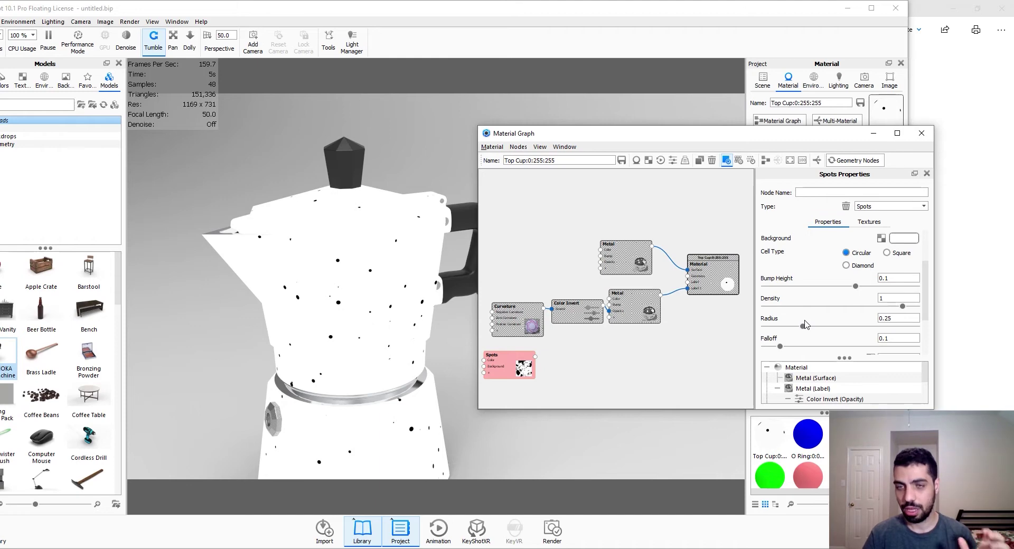
click(892, 318)
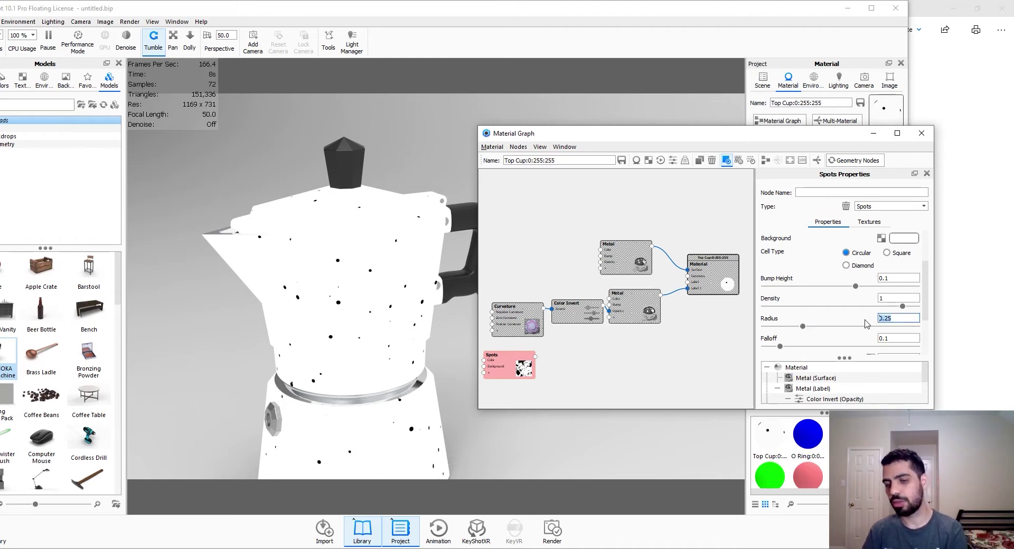
text(1)
key(Return)
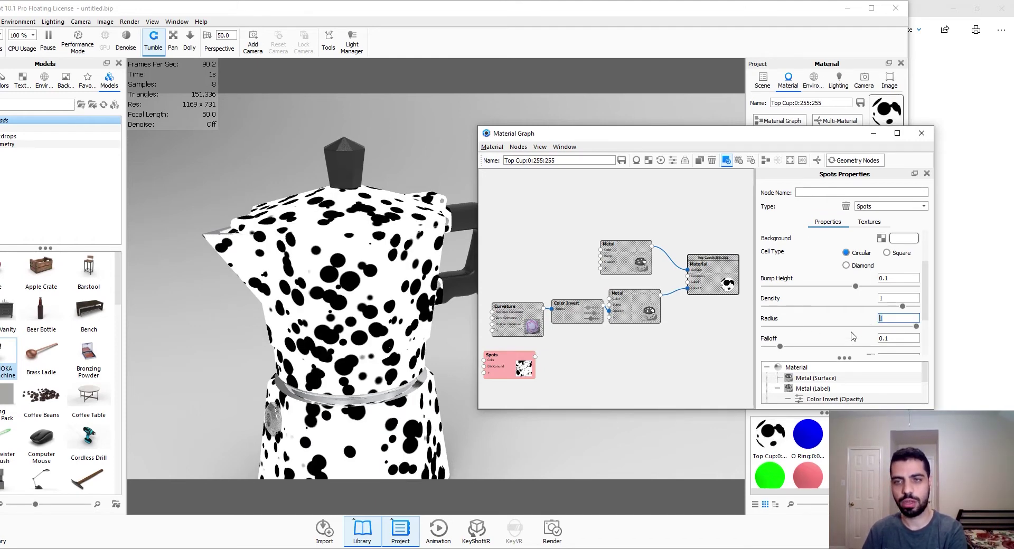
Set the Spots texture's falloff to 0.5
scroll(845, 336, down, 2)
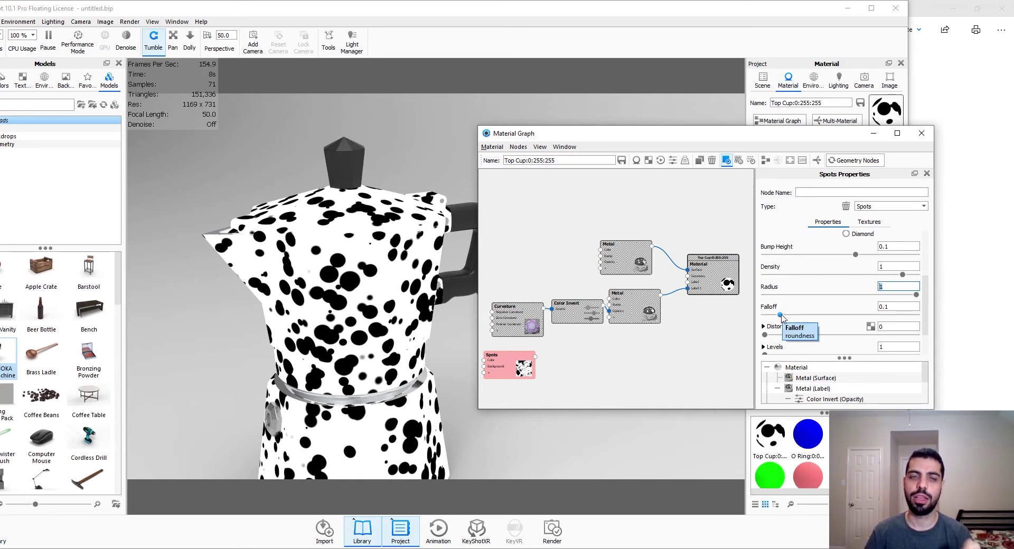
click(895, 308)
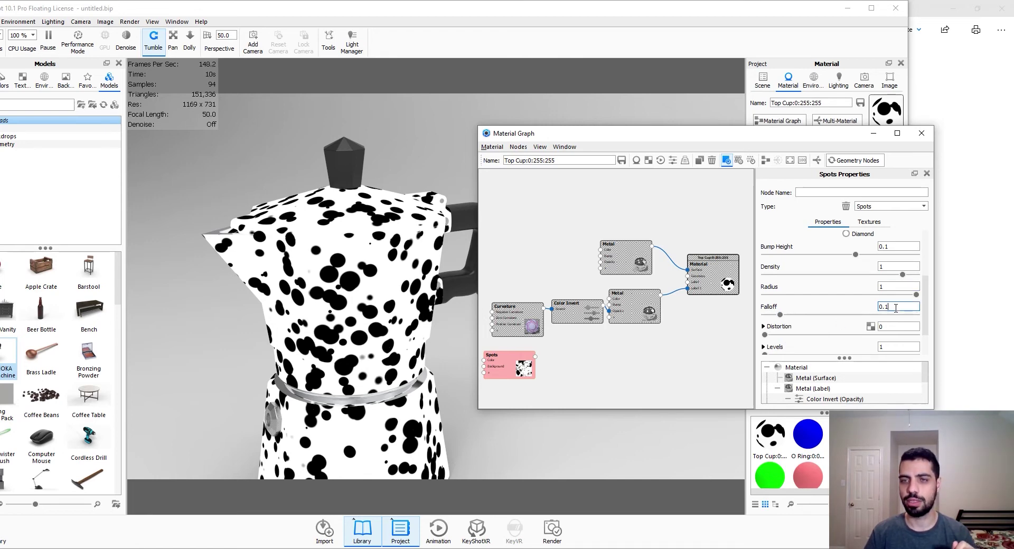
text(.5)
key(Return)
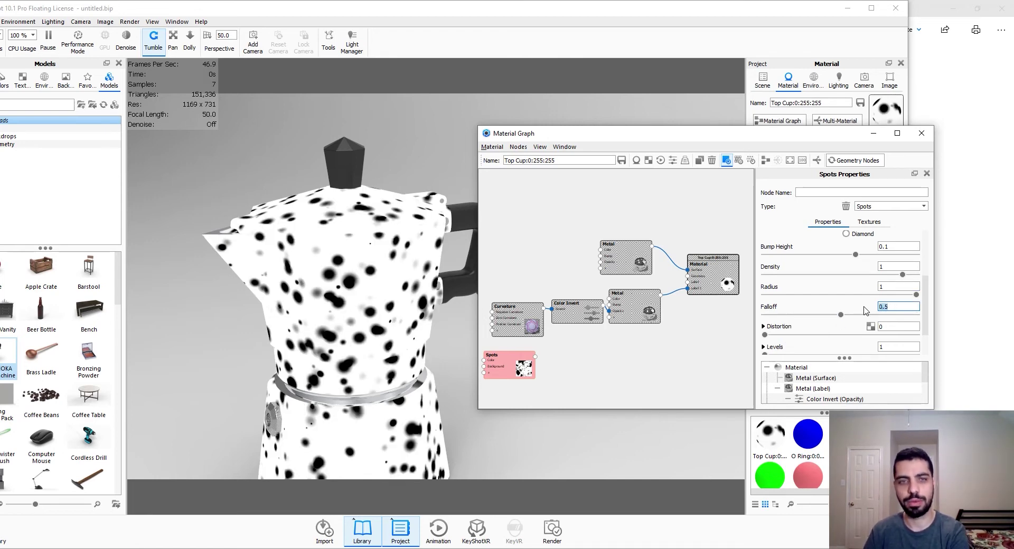
Raise the Spots texture's distortion to 1 and try adjusting its levels
scroll(866, 311, down, 1)
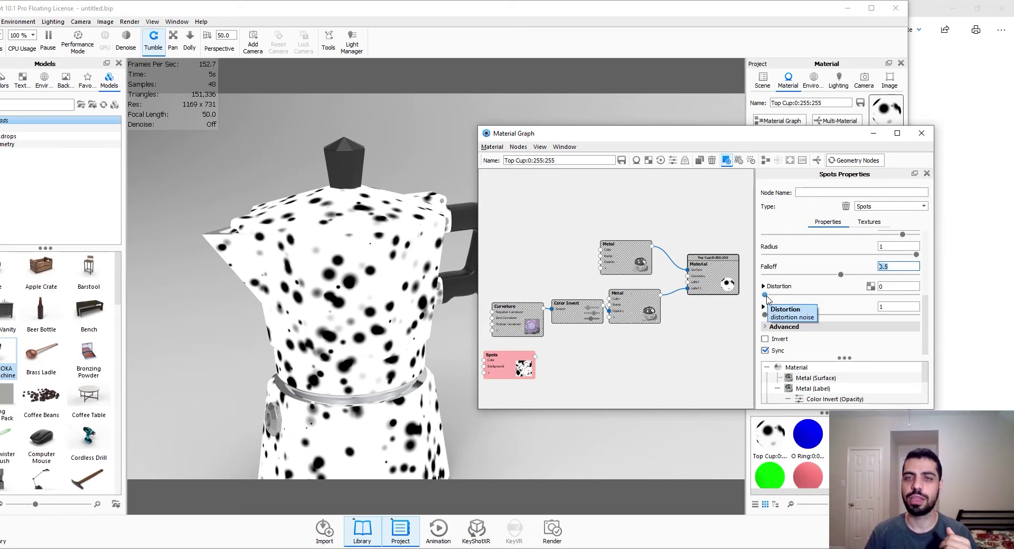
drag(765, 296, 954, 306)
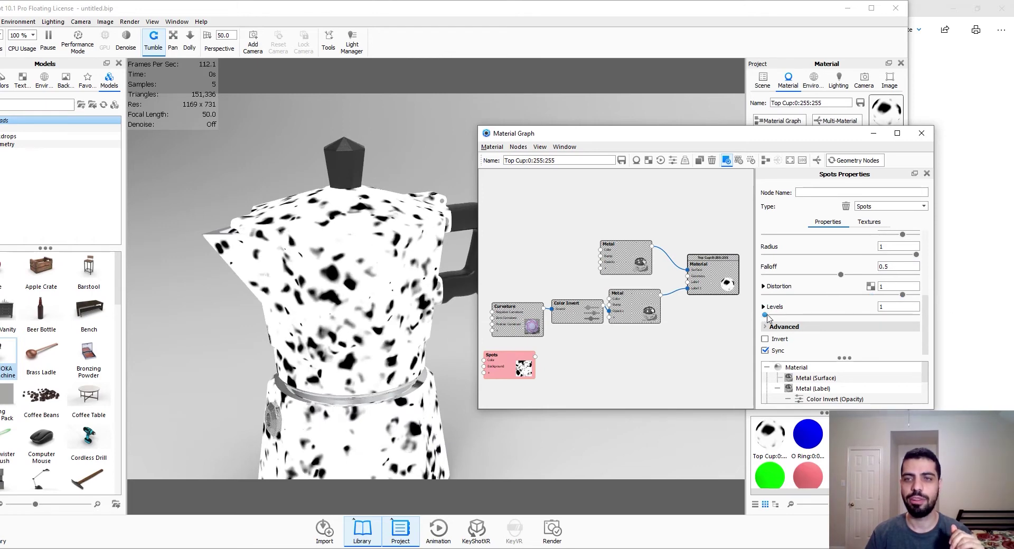
drag(764, 315, 788, 316)
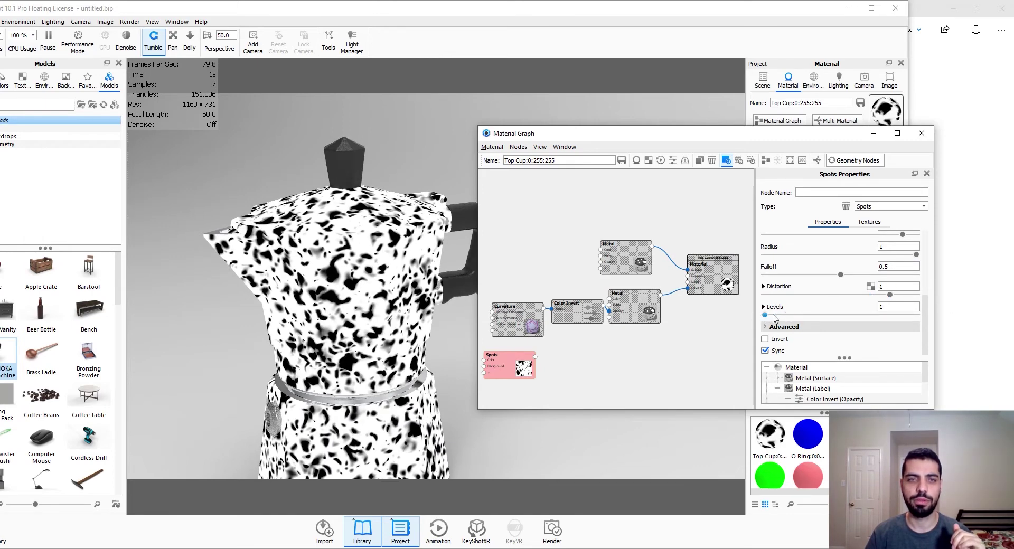
Try the Square cell type on the Spots texture and switch back to Circular
scroll(855, 347, up, 3)
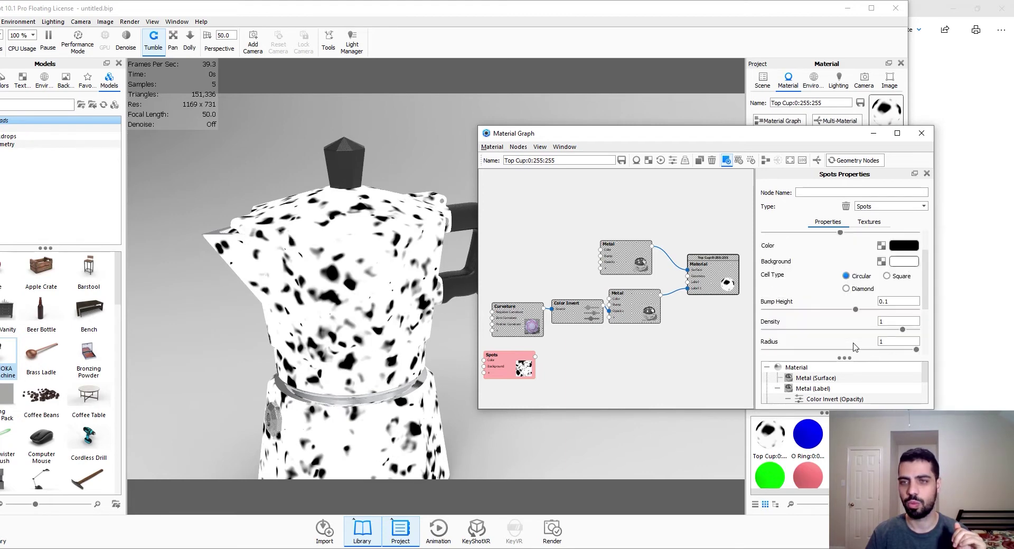
click(886, 276)
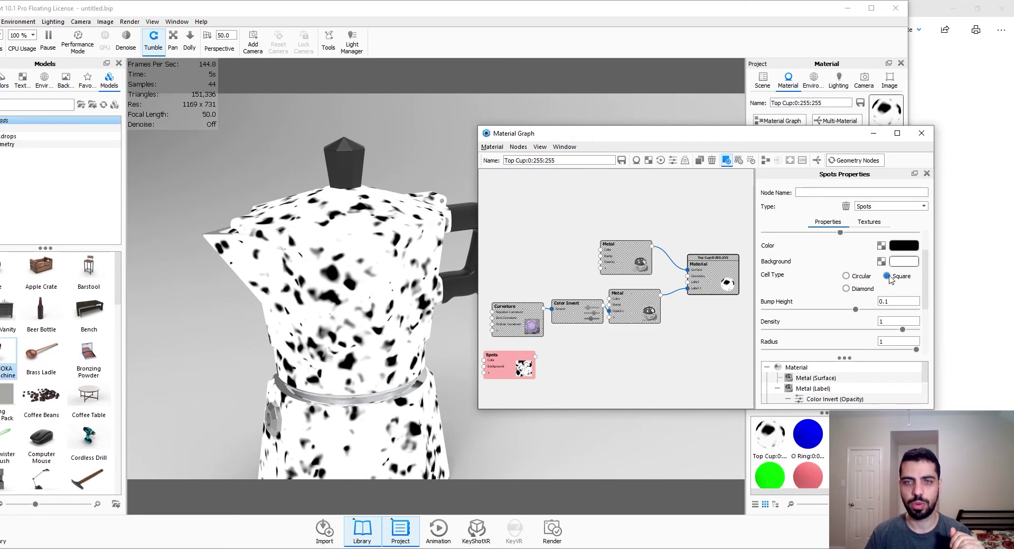
click(861, 277)
scroll(829, 286, down, 2)
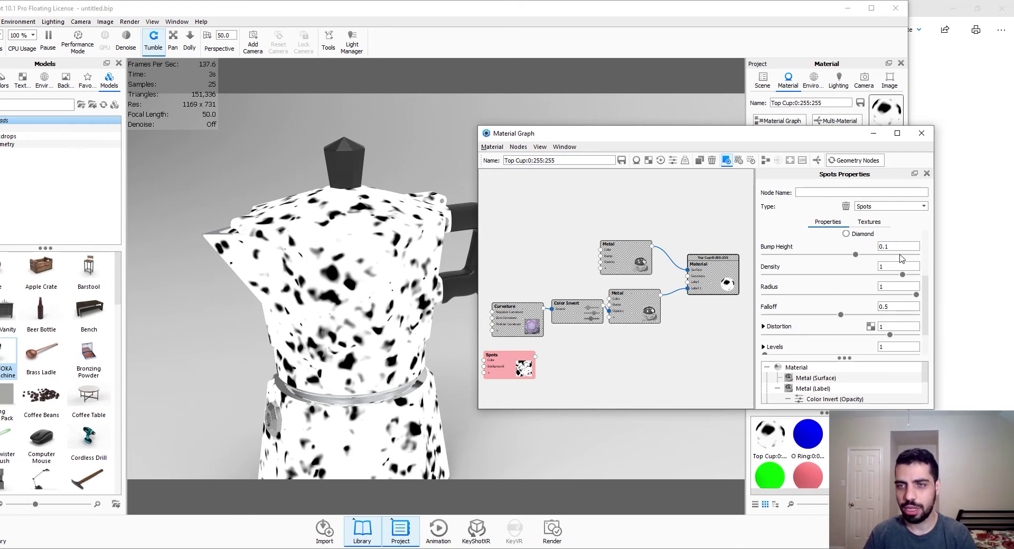
Try scales of 10 mm and 50 mm on the Spots texture and settle on 30 mm
scroll(876, 296, up, 3)
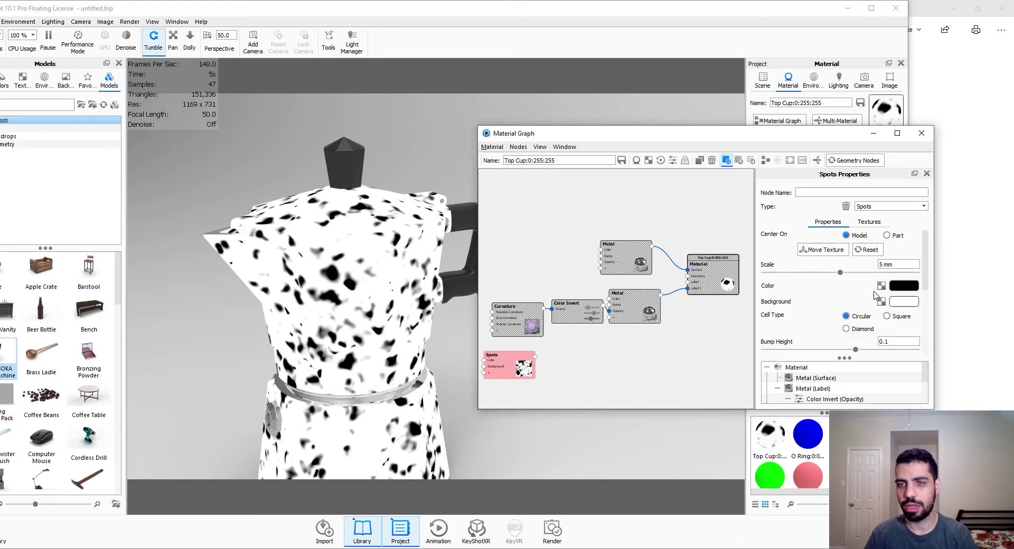
double_click(882, 264)
text(10)
key(Return)
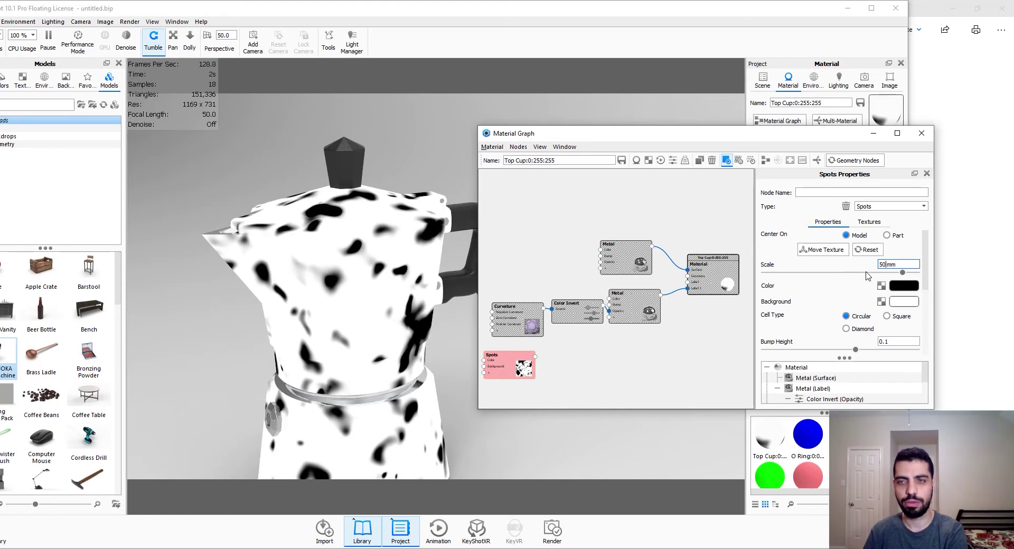
text(50)
key(Return)
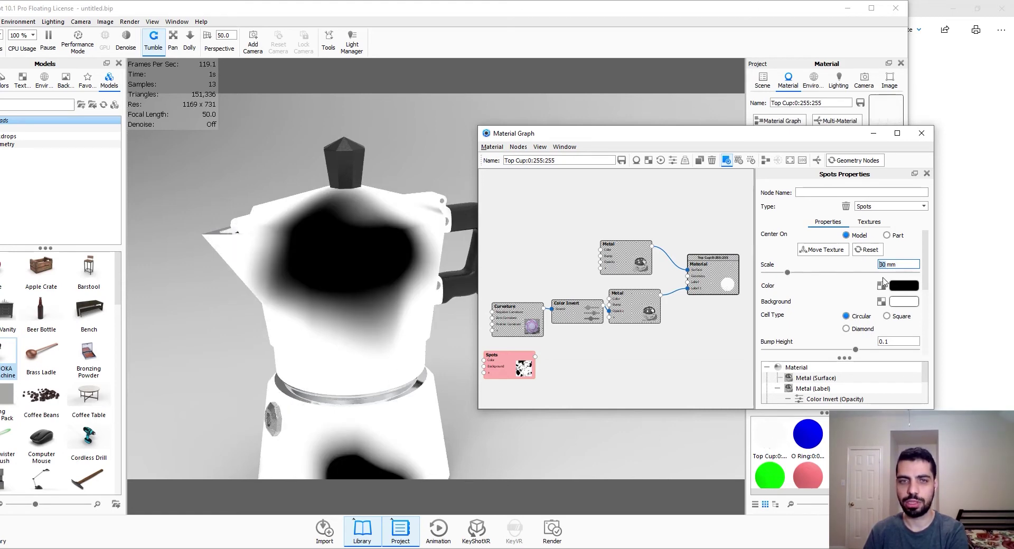
text(30)
key(Return)
Set the Spots texture's falloff to 1
drag(389, 346, 348, 322)
scroll(880, 319, down, 3)
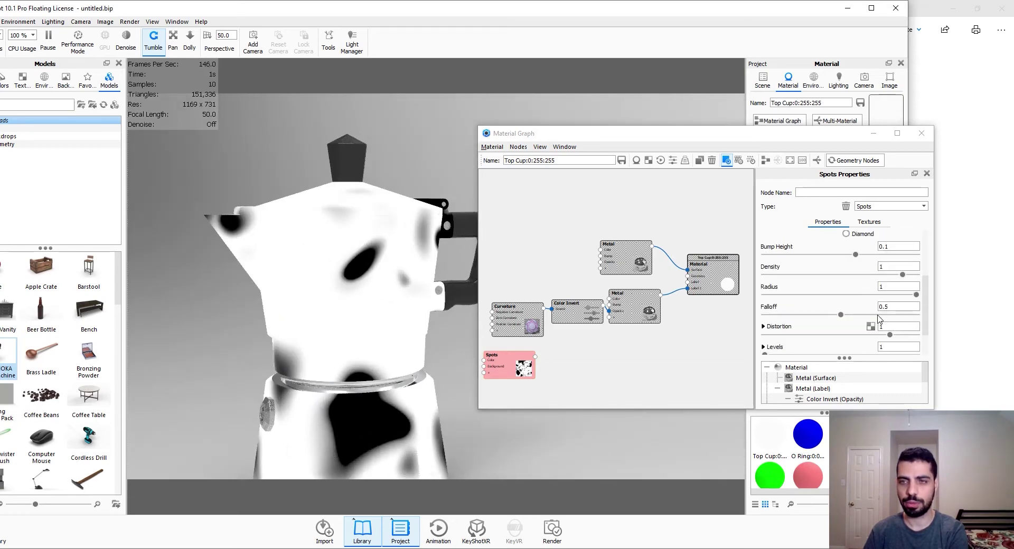
click(874, 307)
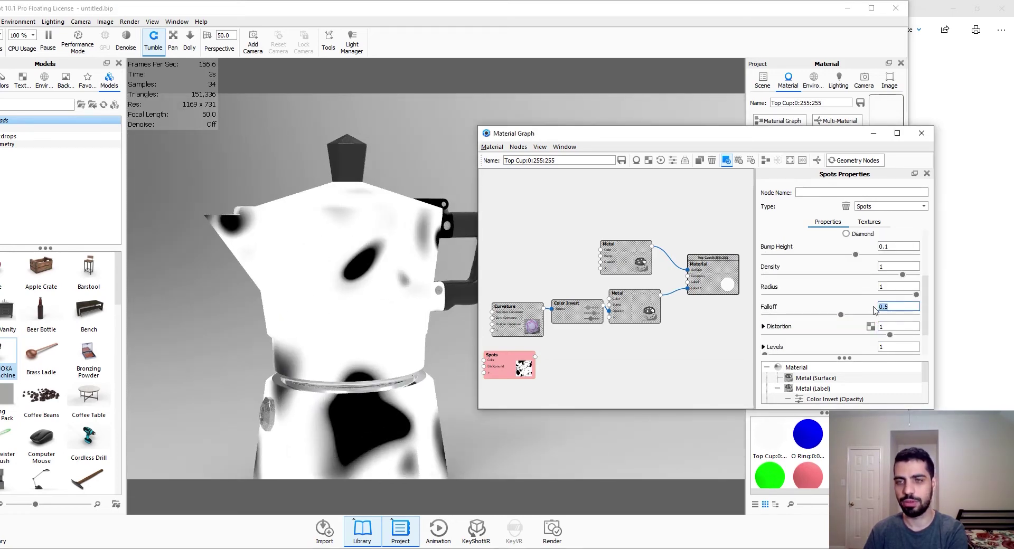
text(1)
key(Return)
Center the Spots texture on the part, shift it slightly down along the vertical axis, and end the color preview
scroll(875, 310, up, 3)
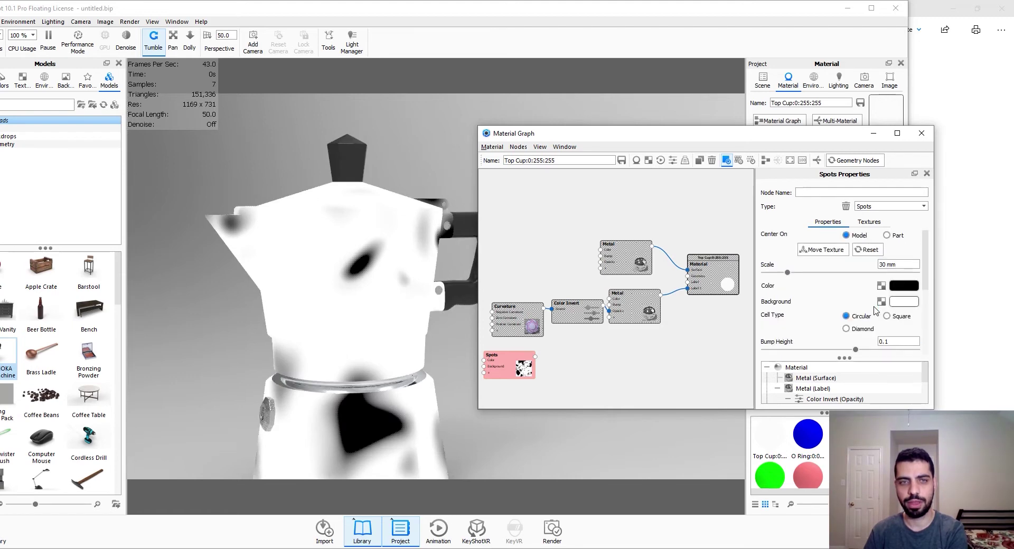
click(822, 249)
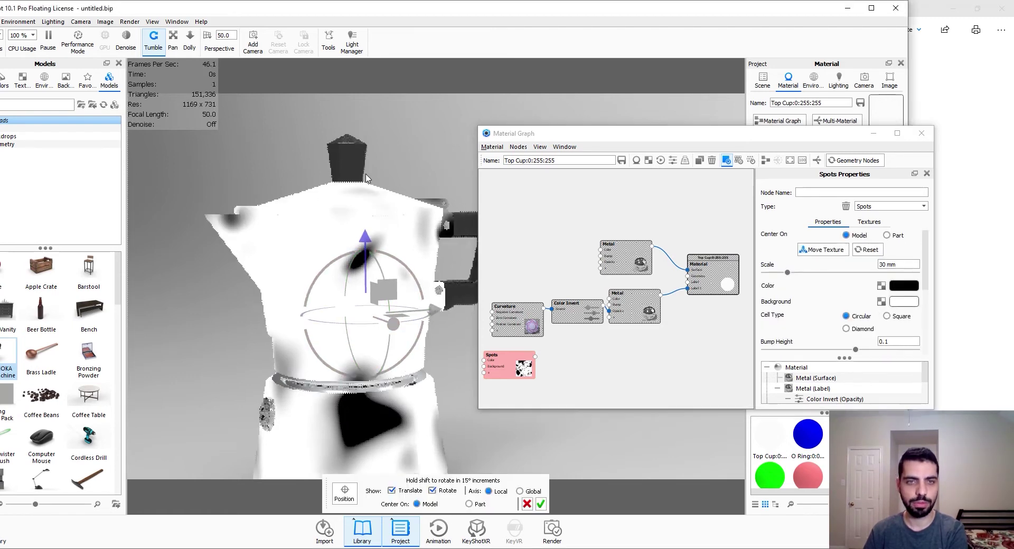
drag(366, 178, 340, 237)
scroll(339, 237, down, 3)
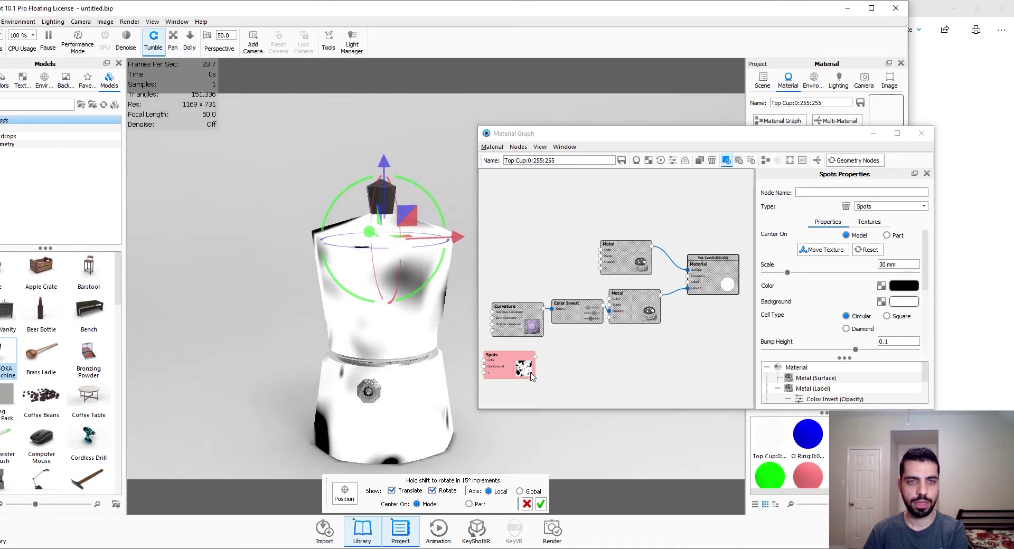
drag(264, 317, 322, 306)
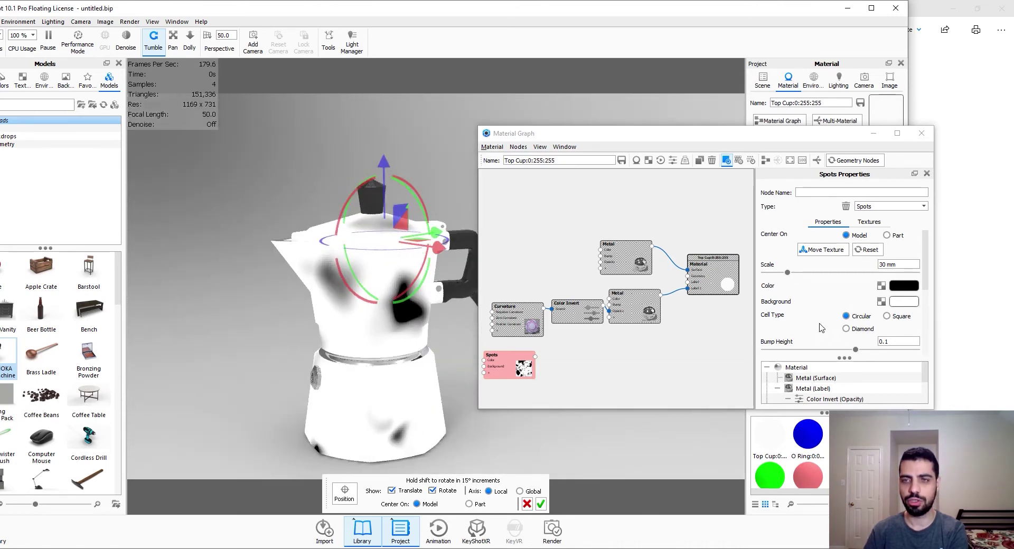
click(886, 236)
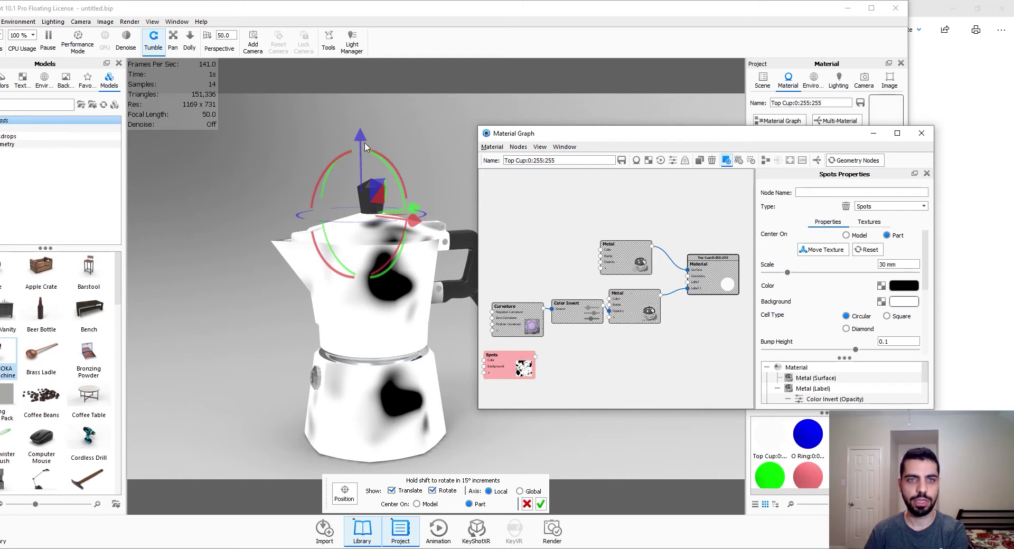
drag(366, 147, 367, 170)
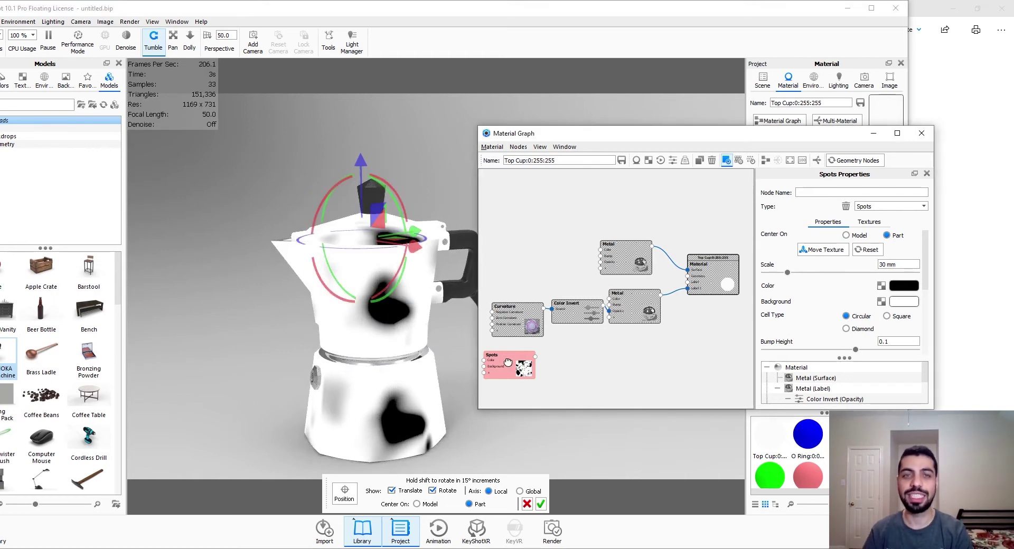
key(c)
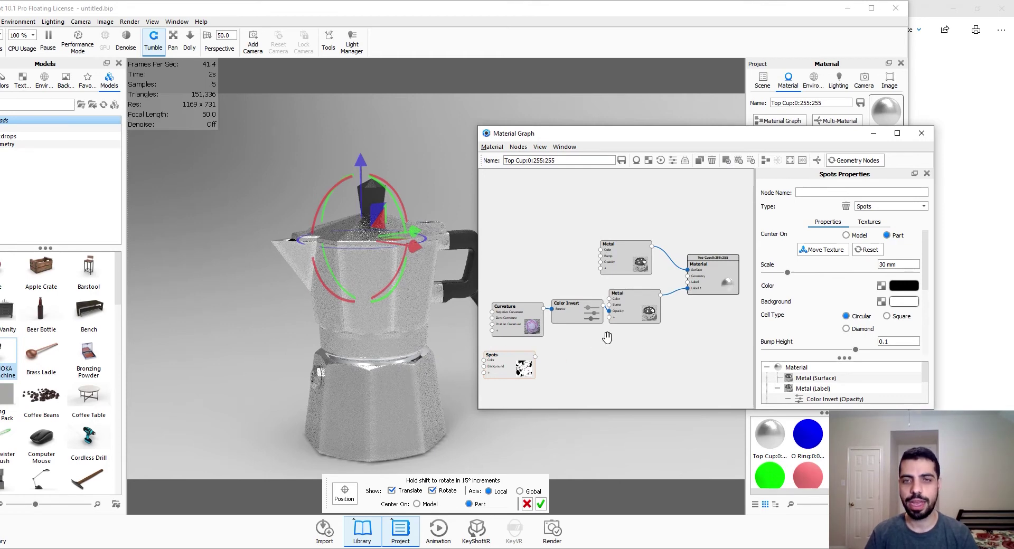
Duplicate the surface Metal node, connect the copy to the material as an additional label, and place it below the first label Metal
click(628, 263)
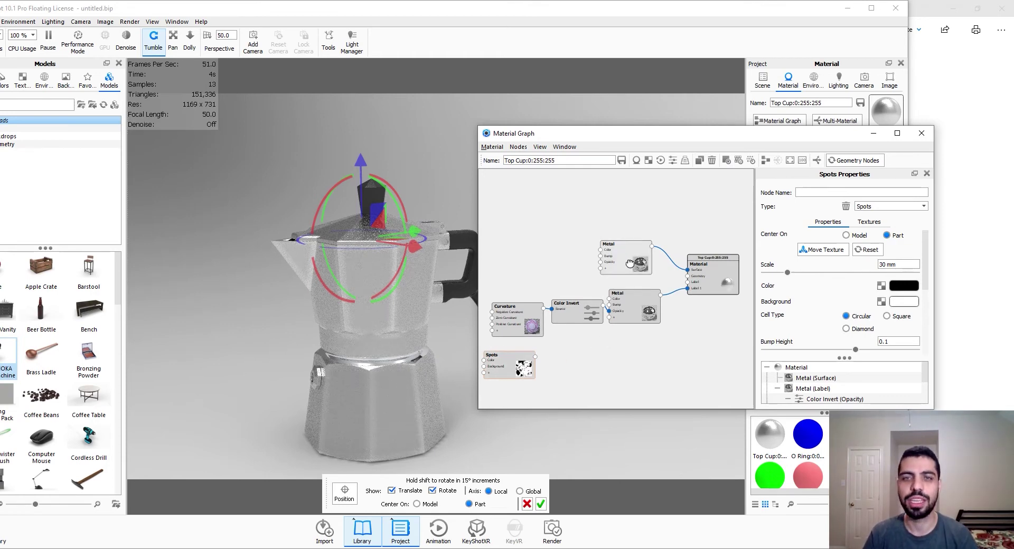
right_click(625, 256)
click(632, 273)
drag(632, 272, 689, 288)
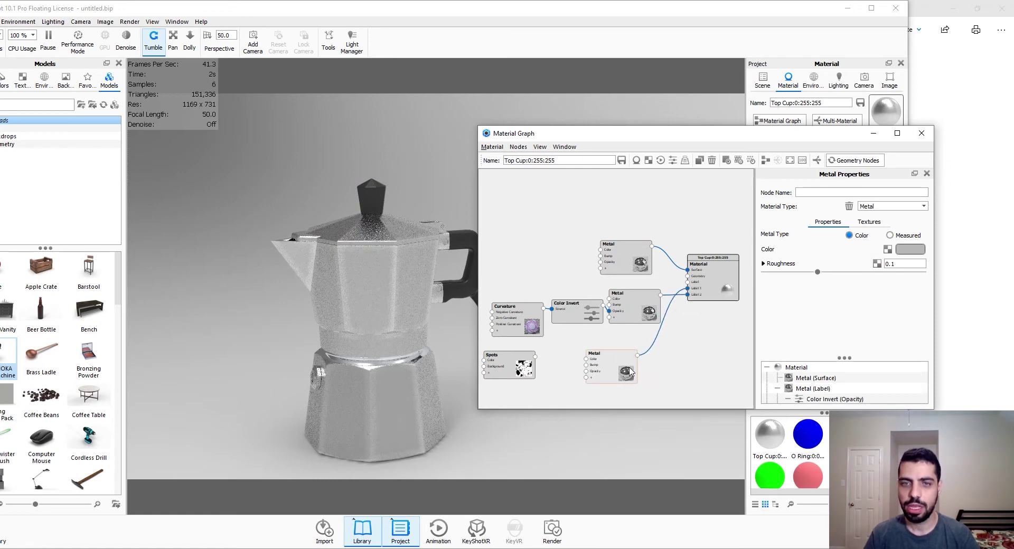
drag(607, 367, 619, 363)
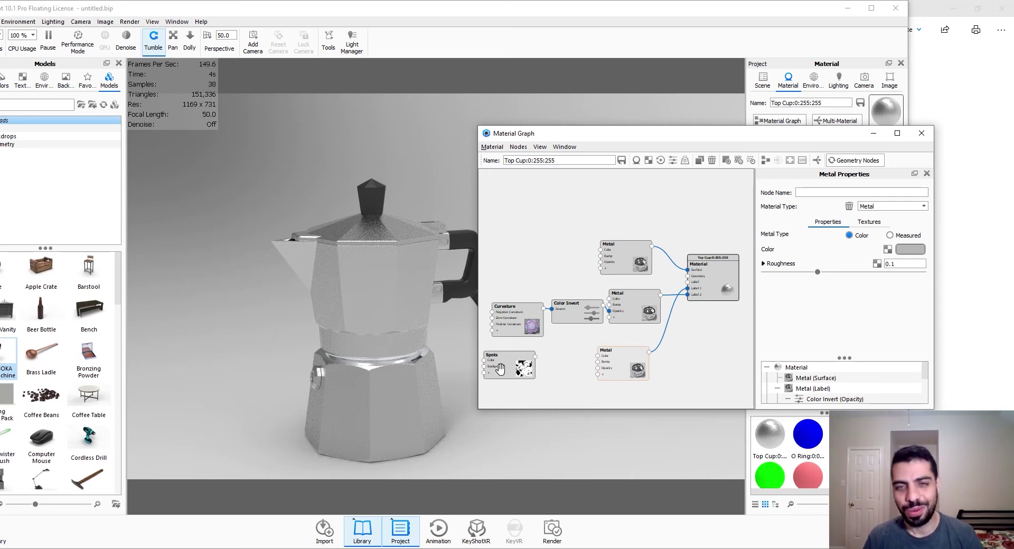
Connect the Spots texture to the new label Metal's opacity and insert a Color Invert node between them
drag(536, 362, 598, 368)
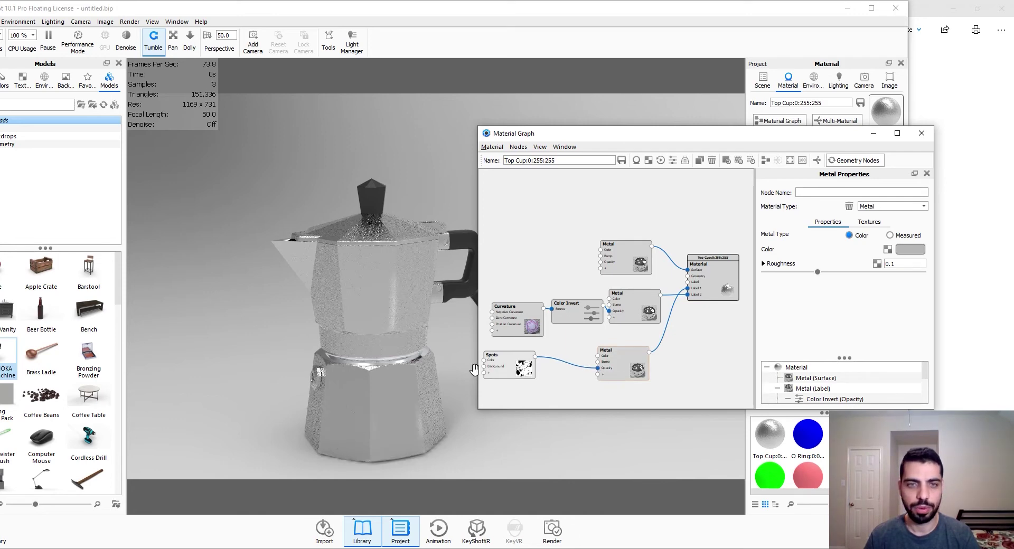
click(563, 361)
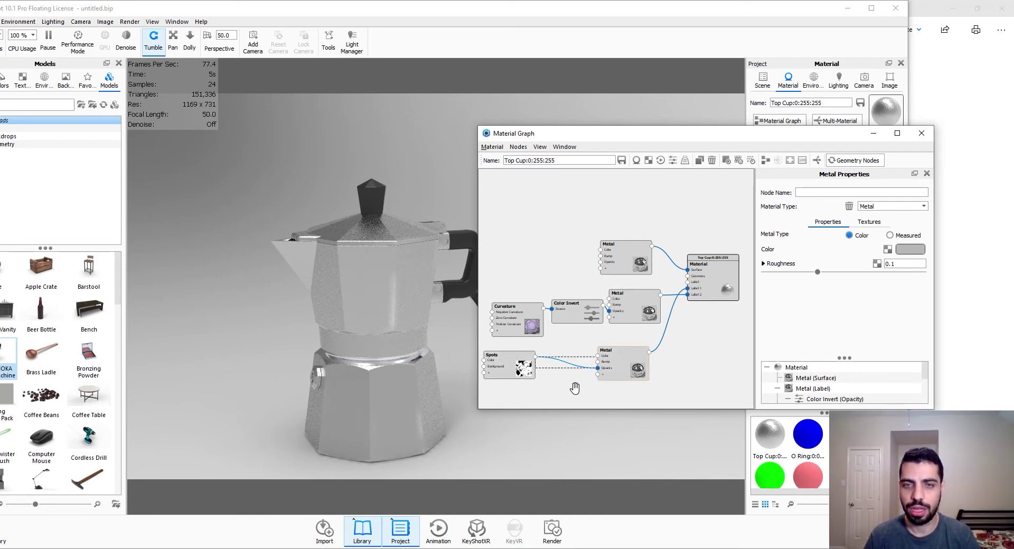
right_click(573, 364)
mouse_move(589, 399)
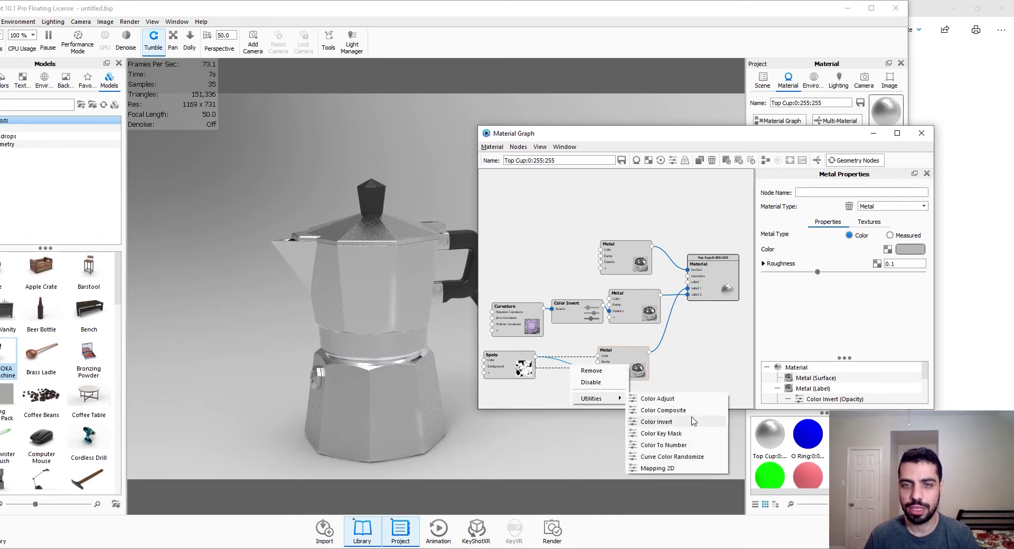
click(656, 422)
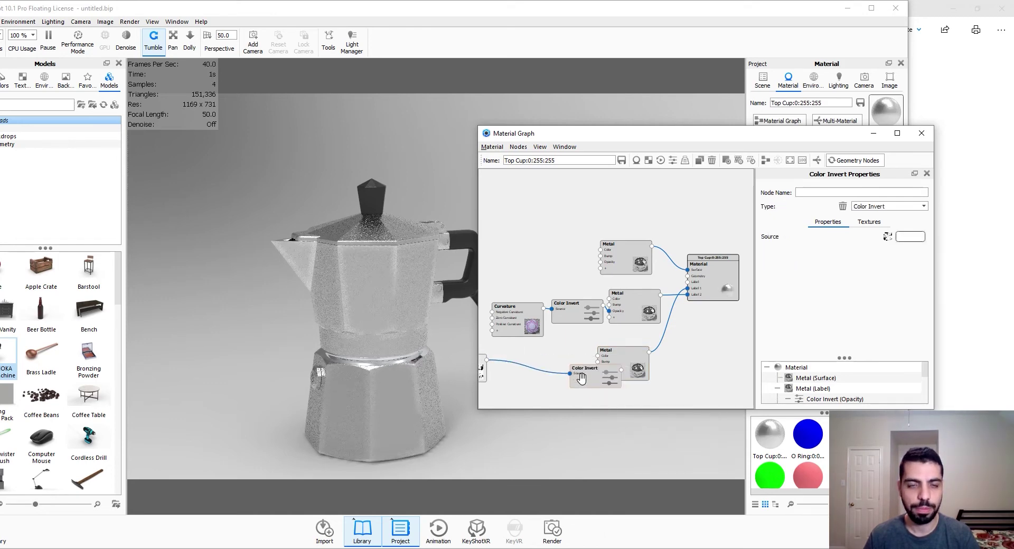
drag(586, 378, 531, 377)
Recolor the new label Metal to a dull olive gray with hue 57°, saturation 9% and value 46%
click(625, 364)
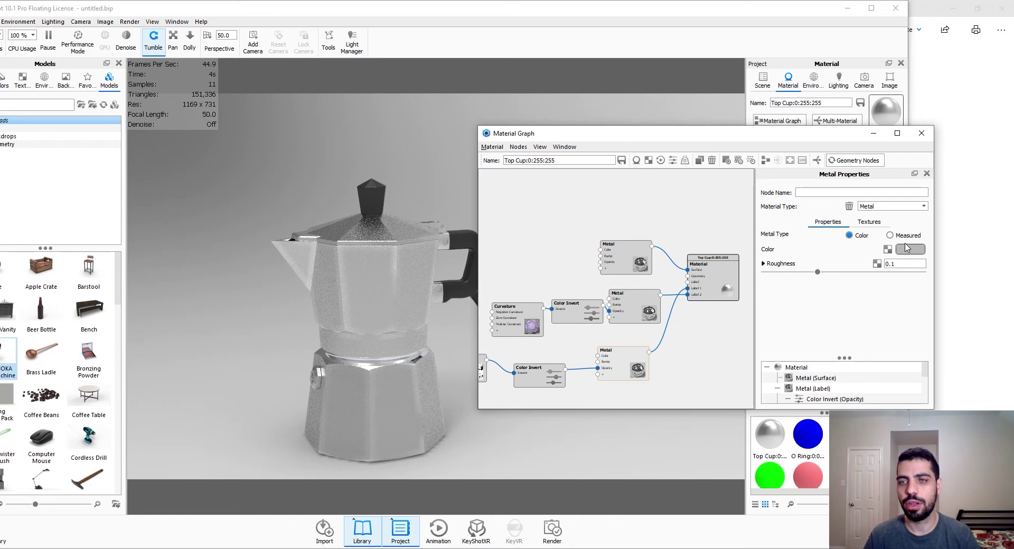
click(908, 249)
drag(890, 207, 892, 213)
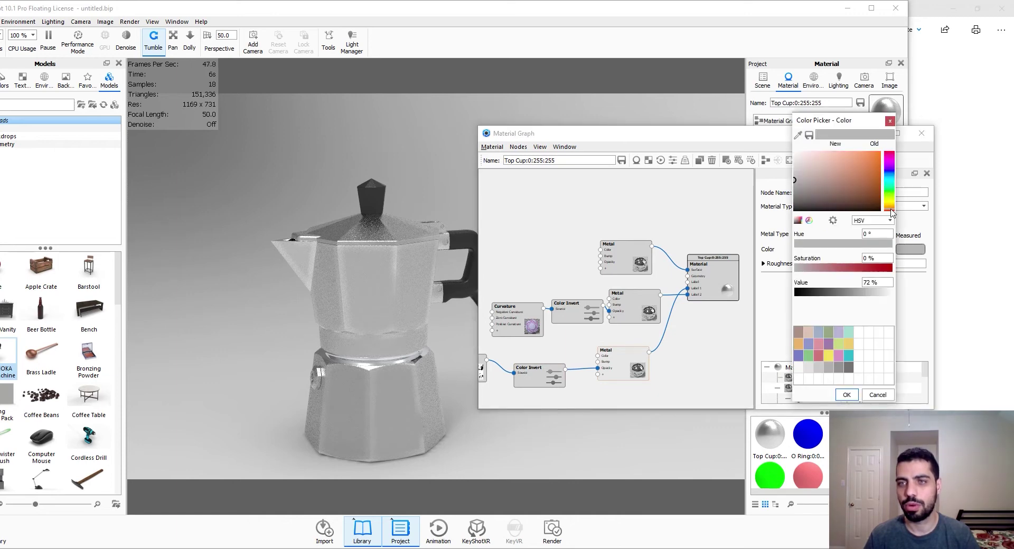
drag(869, 160, 795, 193)
drag(891, 211, 891, 198)
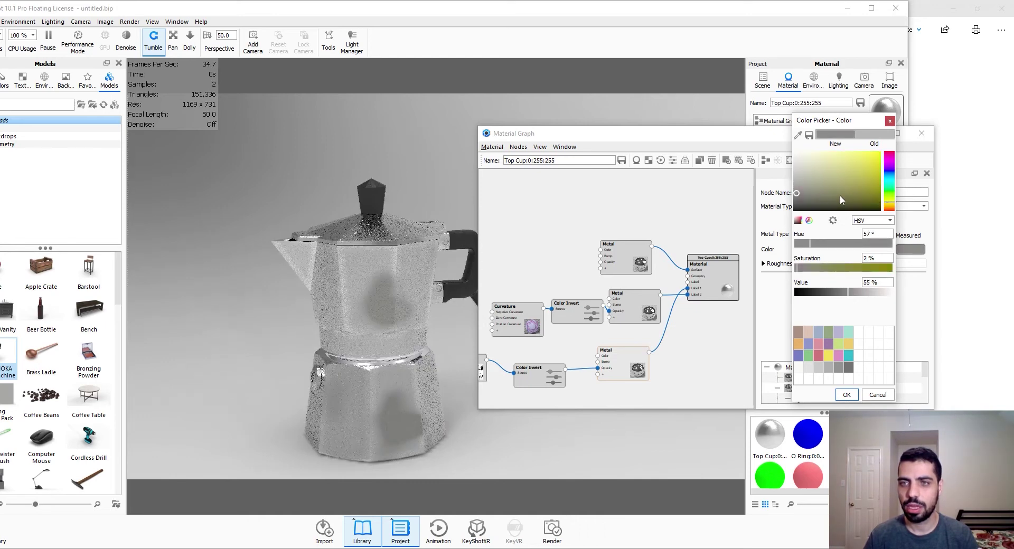
click(808, 198)
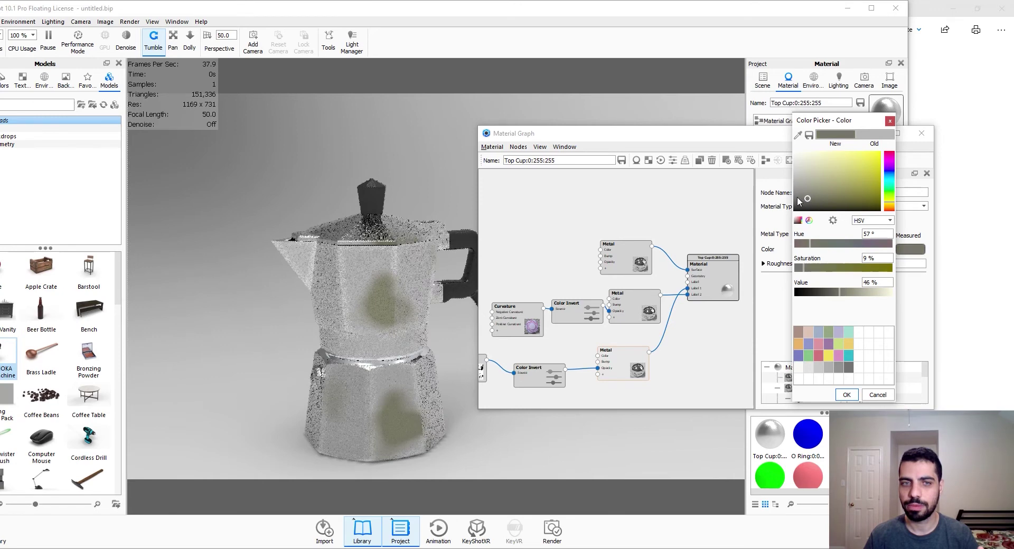
Switch to the browser's old coffee pot image results and arrange them beside the Material Graph and the open color picker
double_click(765, 11)
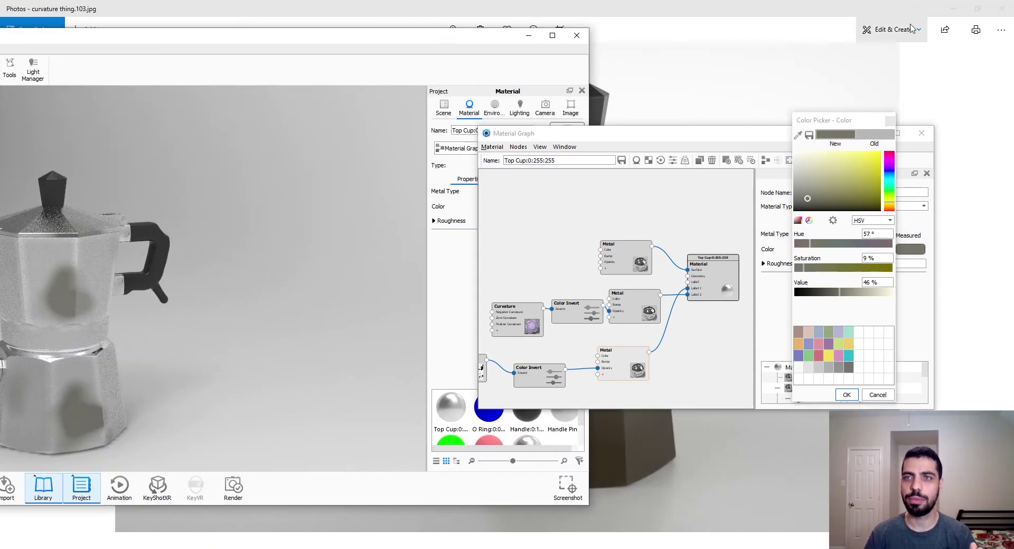
click(953, 9)
key(alt+Tab)
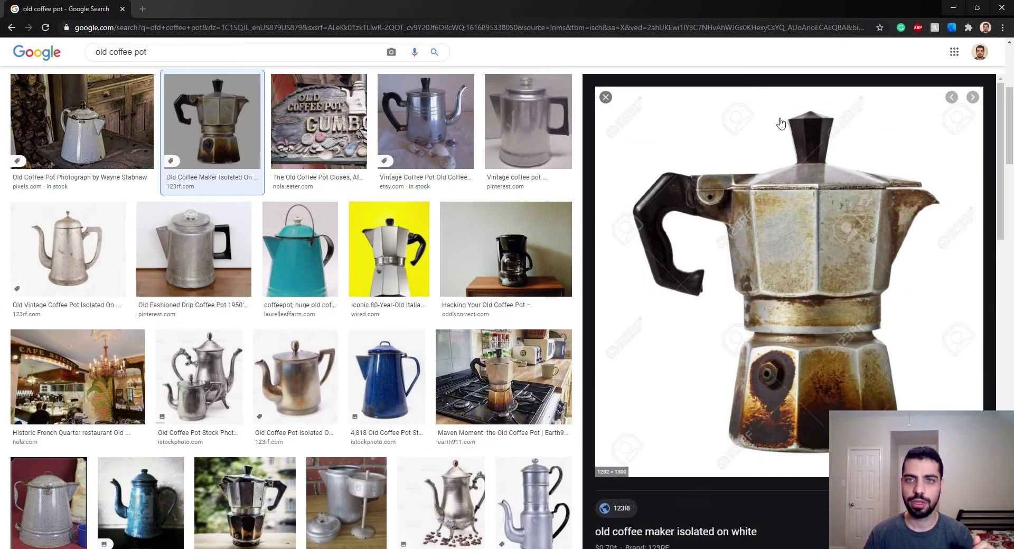
double_click(738, 9)
drag(669, 129, 408, 154)
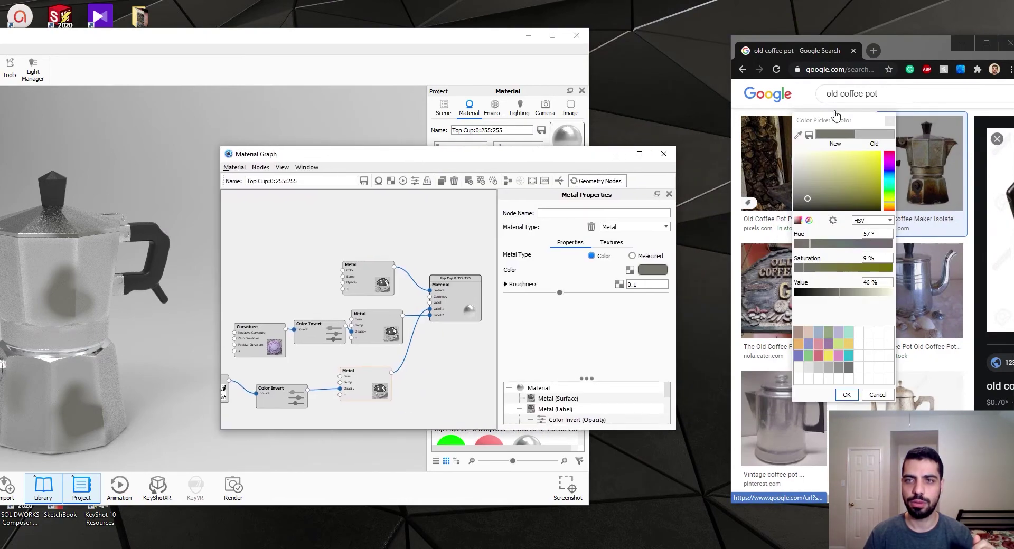
drag(836, 113, 571, 155)
drag(893, 53, 775, 48)
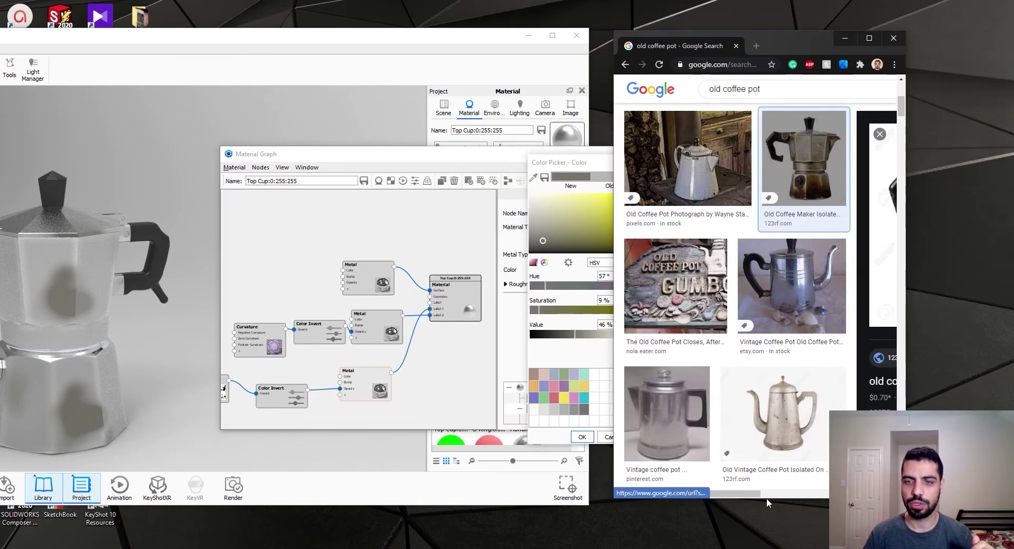
Sample a burnt brown from the reference coffee maker's stained base for the label Metal, with hue 29°, saturation 94% and value 45%
click(534, 178)
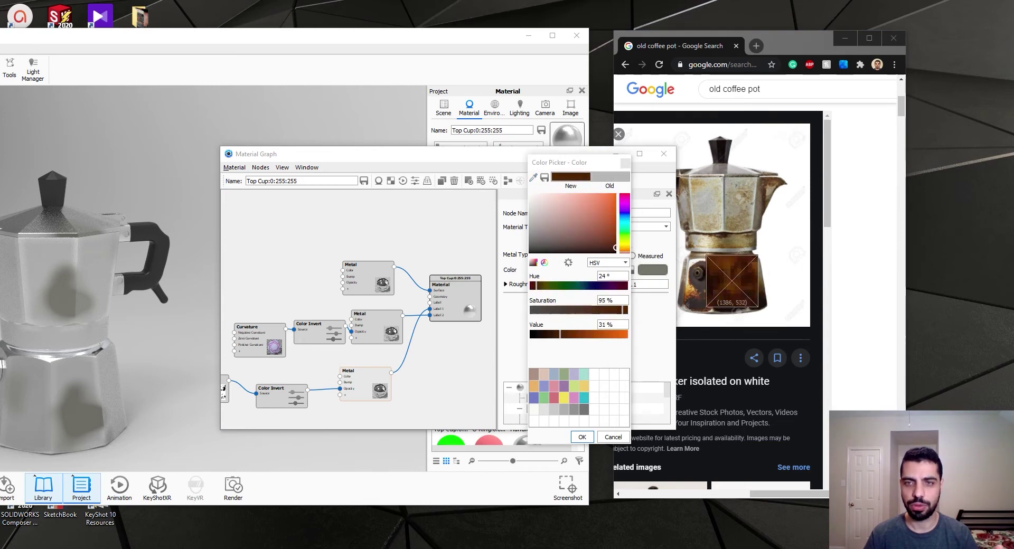
click(731, 279)
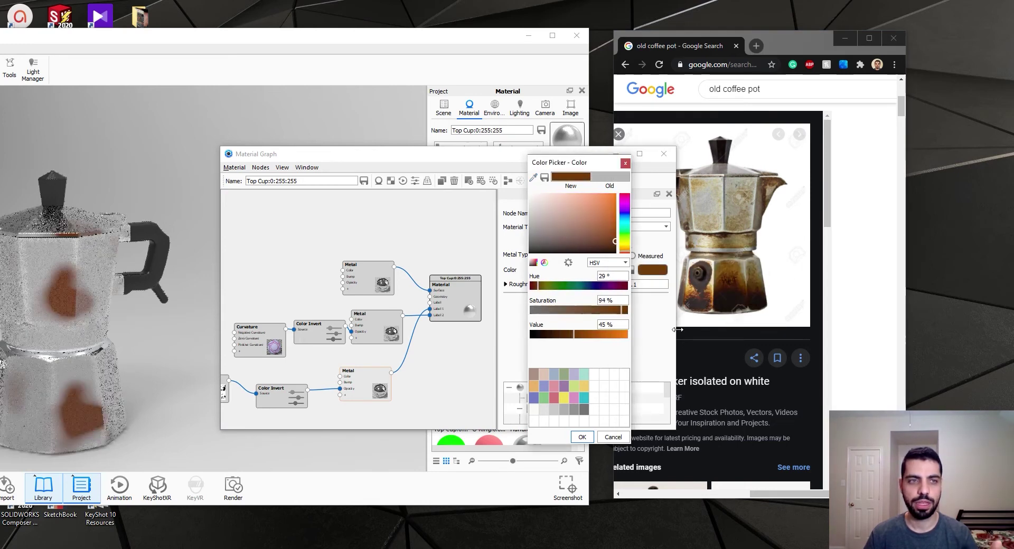
click(582, 437)
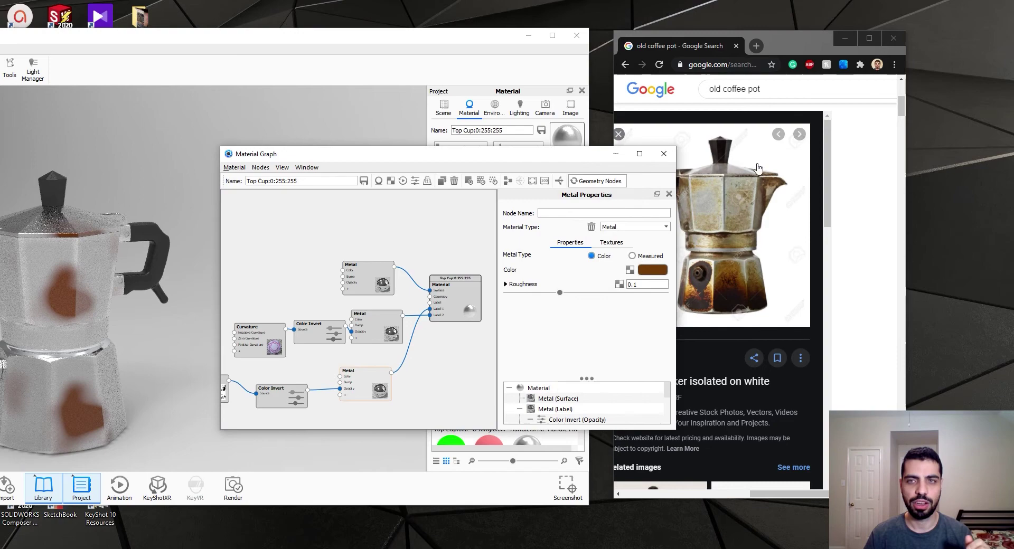
Minimize the browser, maximize KeyShot, and move the Material Graph aside so the coffee maker's body is in view
click(845, 38)
click(553, 35)
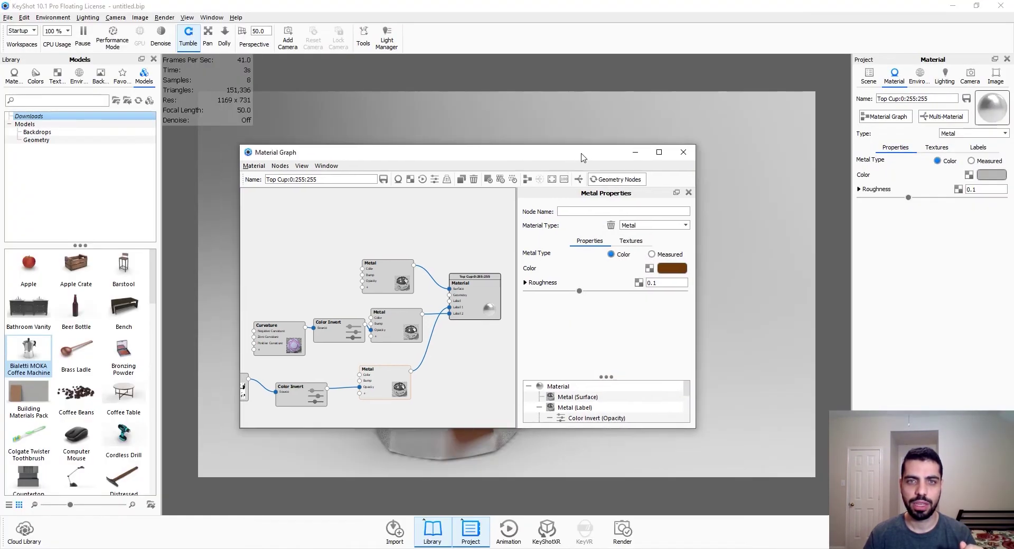
drag(582, 157, 969, 90)
drag(579, 226, 520, 229)
drag(792, 90, 673, 72)
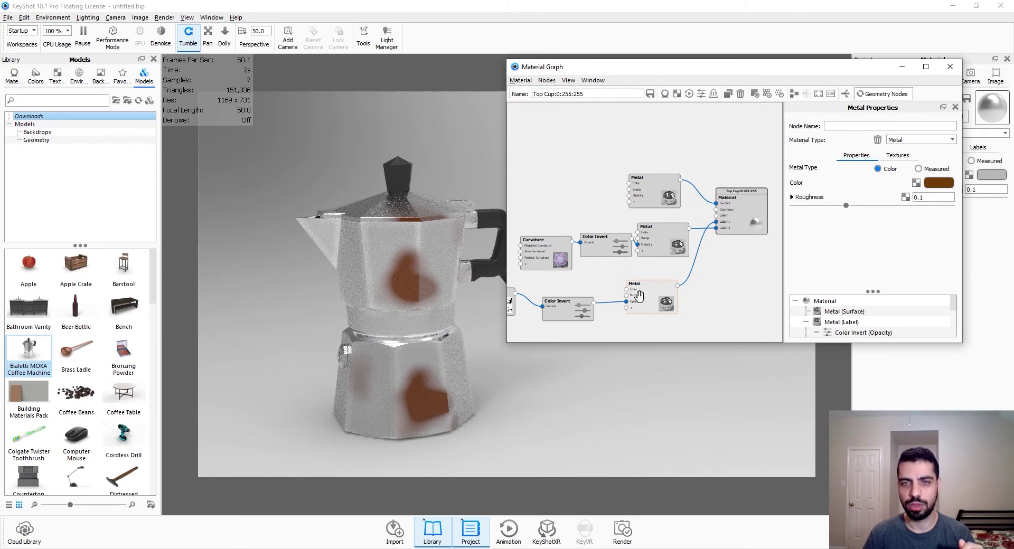
Set the Spots texture's falloff to 1
click(510, 303)
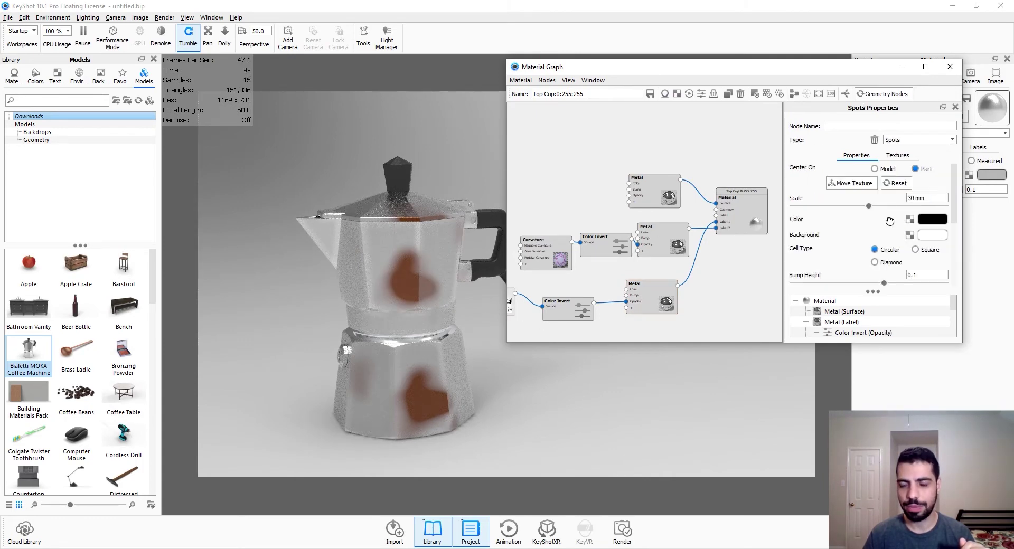
click(930, 200)
text(1)
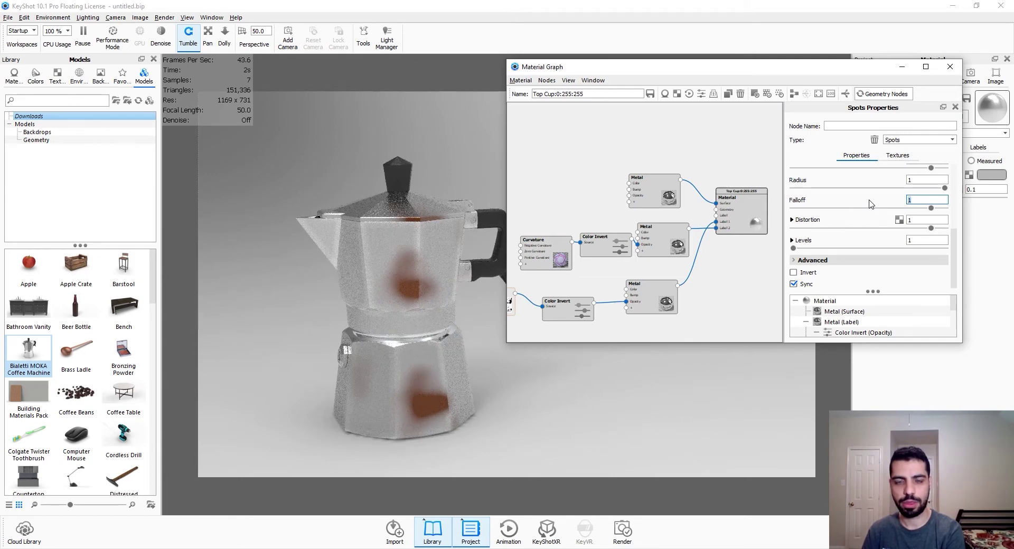
scroll(876, 212, up, 5)
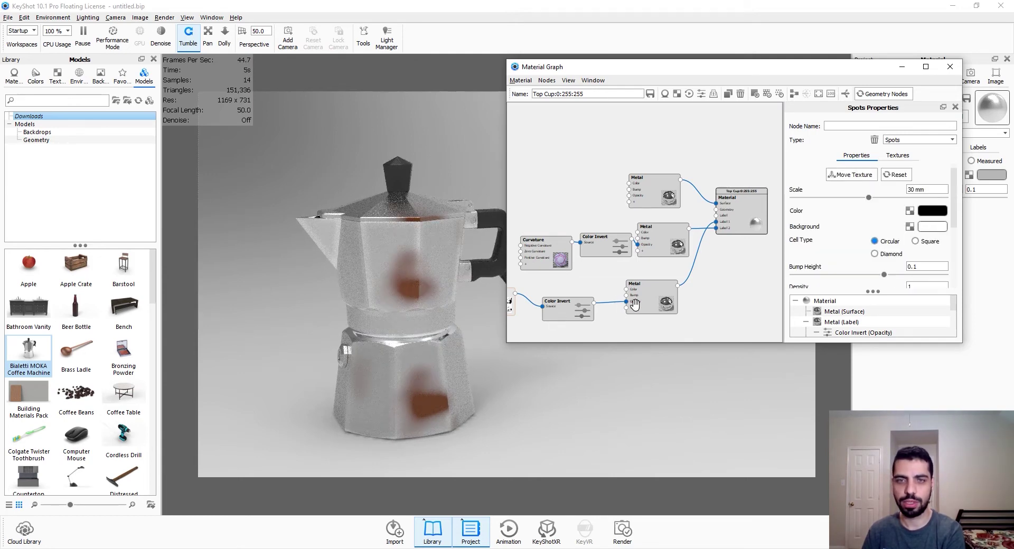
Recolor the Spots-masked label Metal to a muted gray-brown with hue 17°, saturation 12% and value 42%
click(633, 303)
click(938, 183)
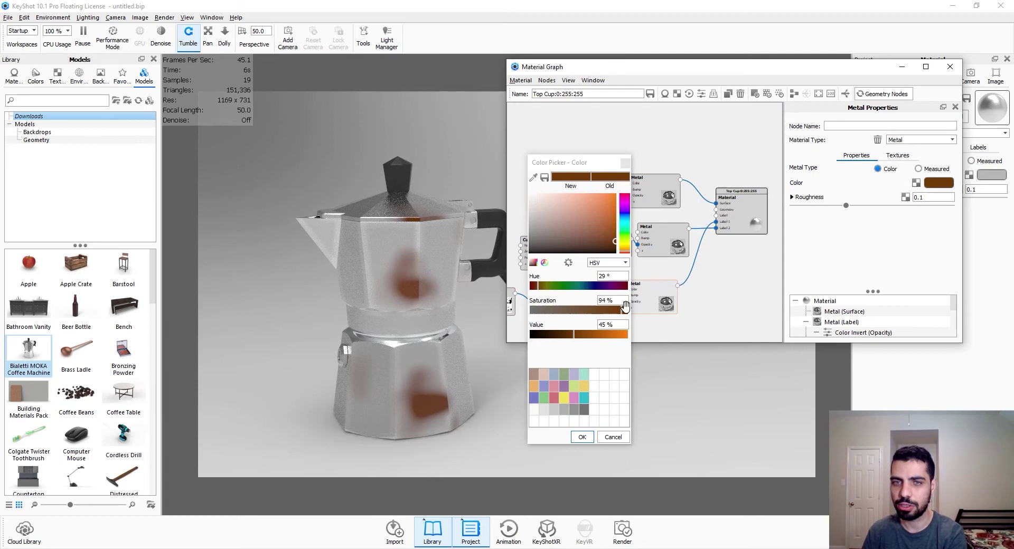
click(618, 248)
drag(622, 252, 549, 244)
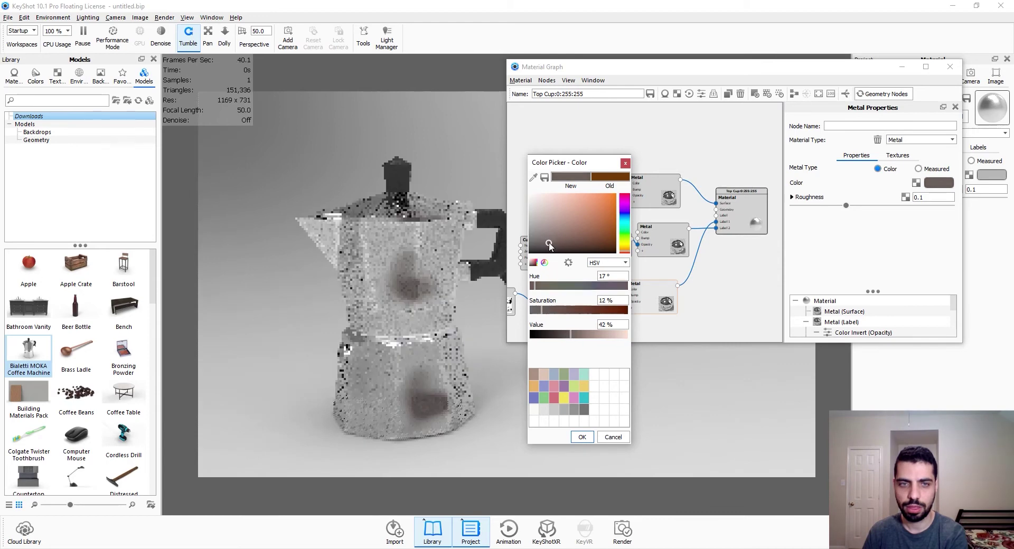
click(583, 437)
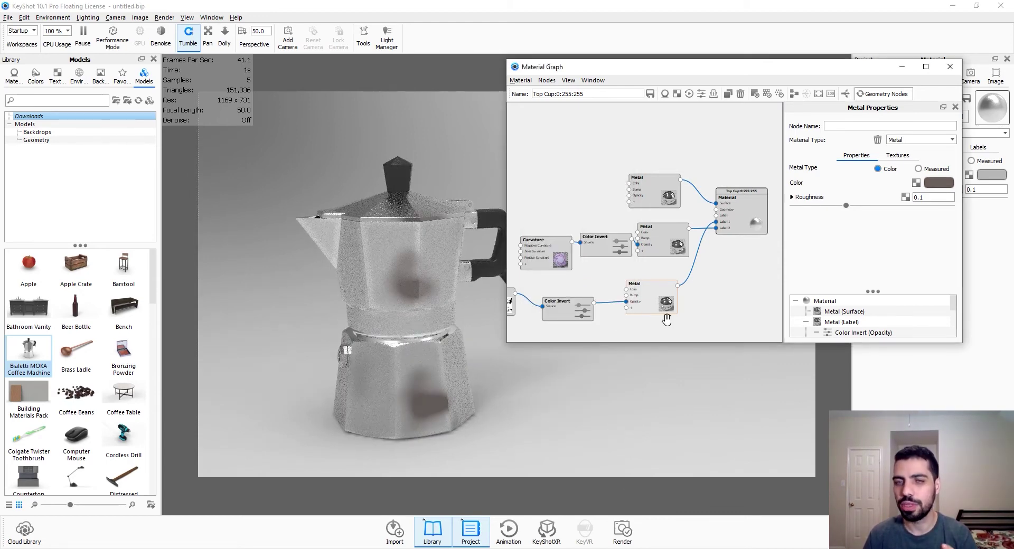
Rearrange the Color Invert and Spots nodes and add a Noise (Texture) node below the Spots node
drag(544, 311, 583, 310)
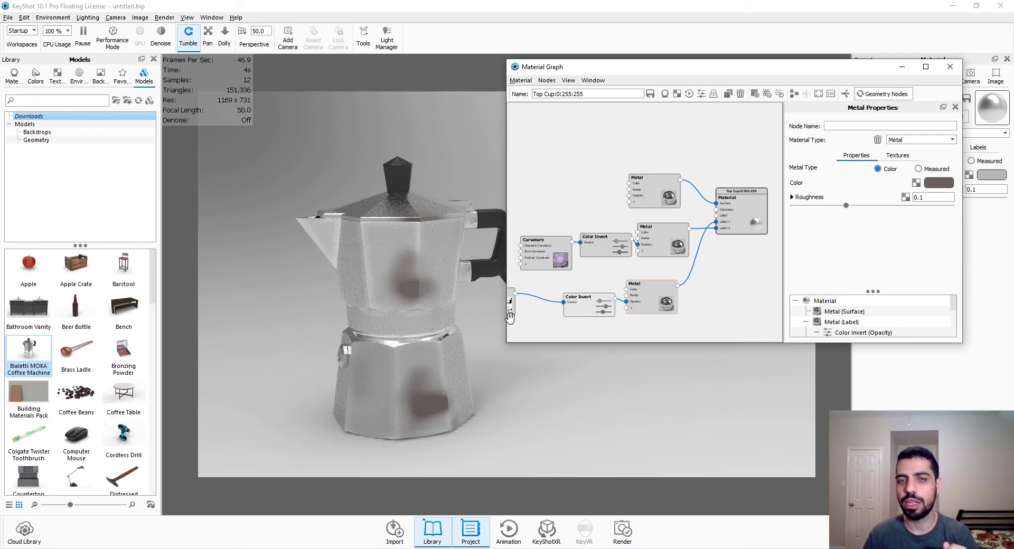
drag(510, 316, 532, 312)
right_click(582, 169)
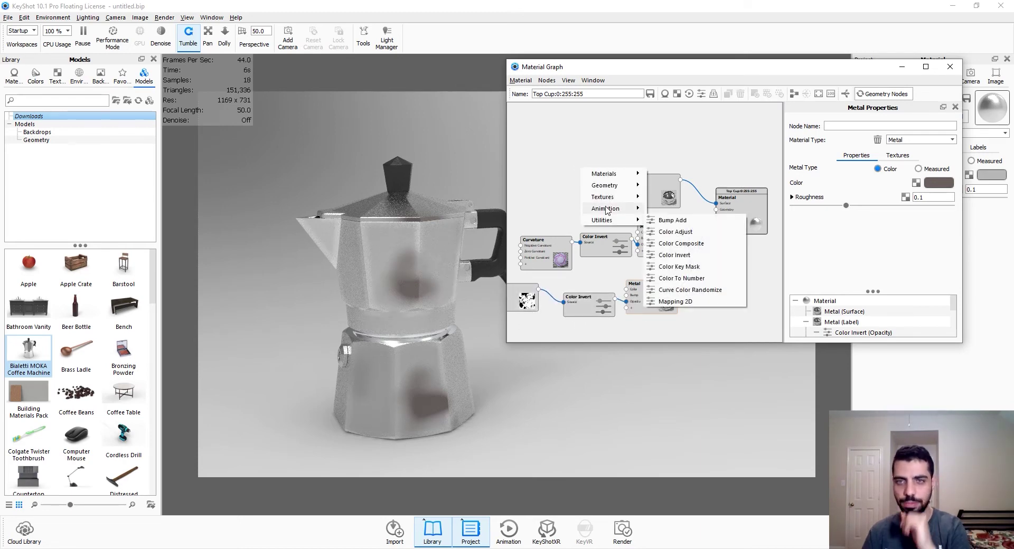
mouse_move(605, 197)
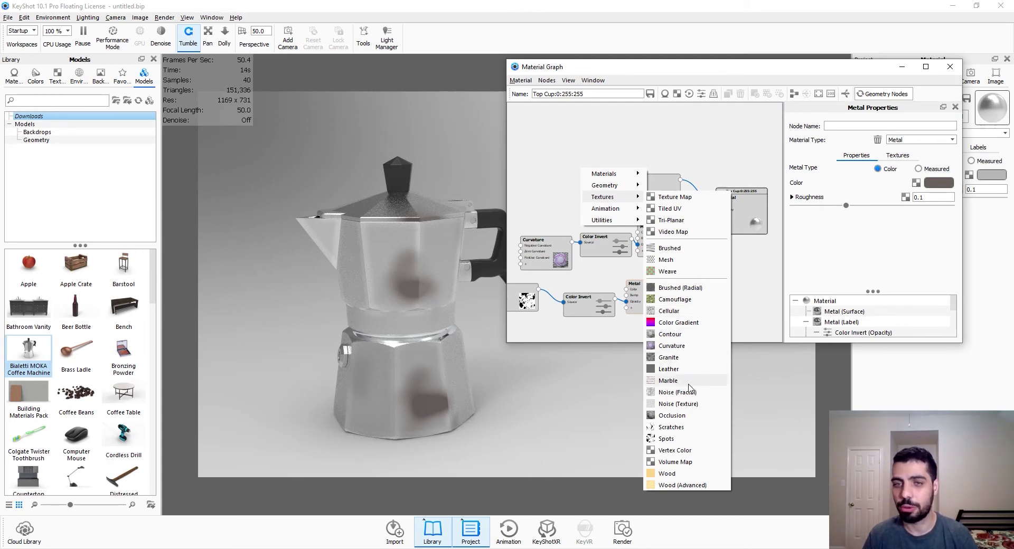
click(688, 408)
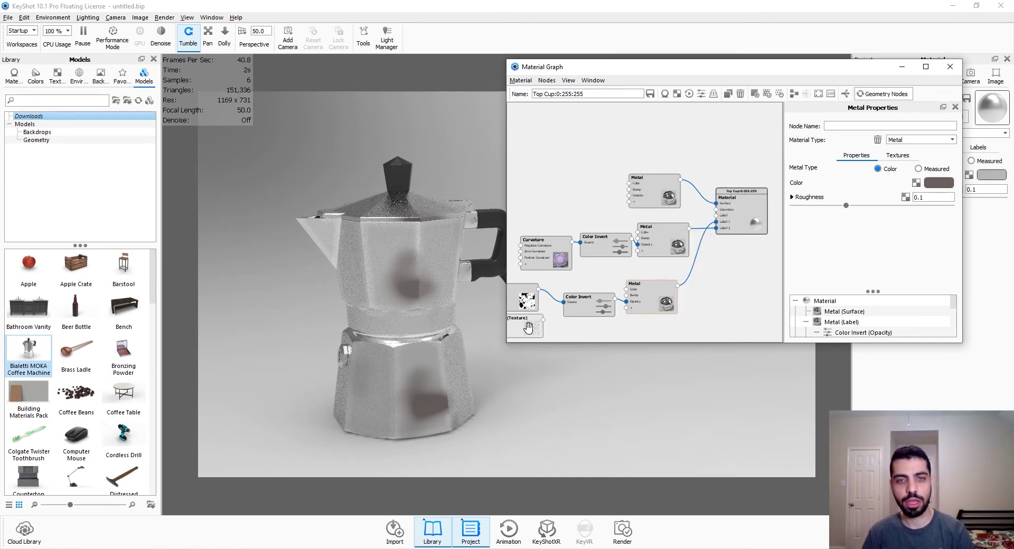
drag(528, 303, 551, 298)
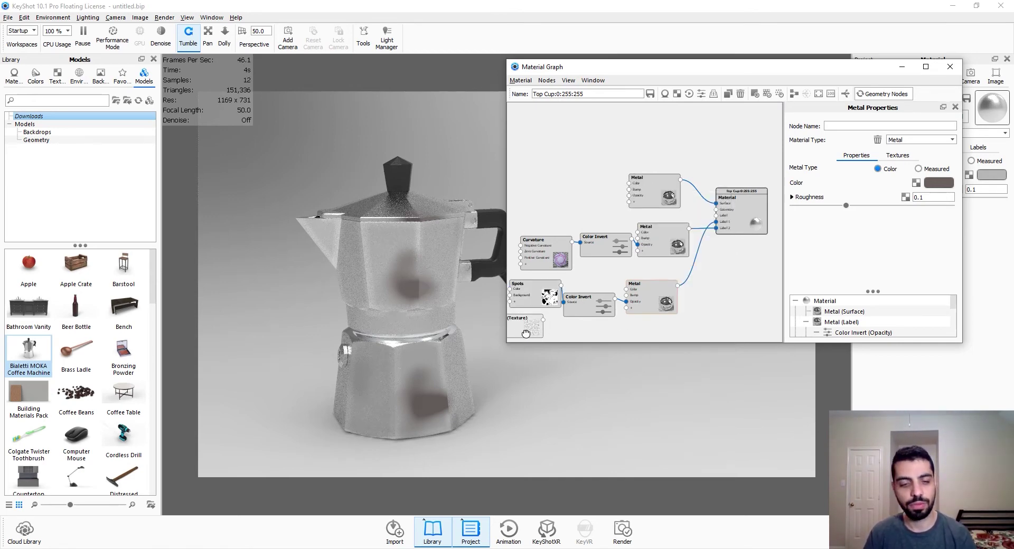
Preview the Noise texture's color on the coffee maker and set its scale to 80 mm
click(525, 331)
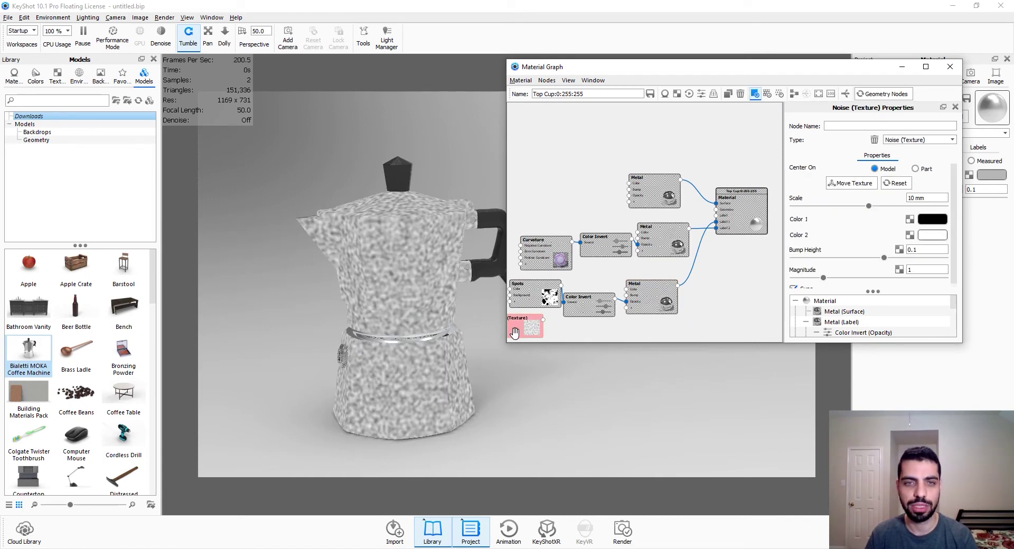
click(908, 199)
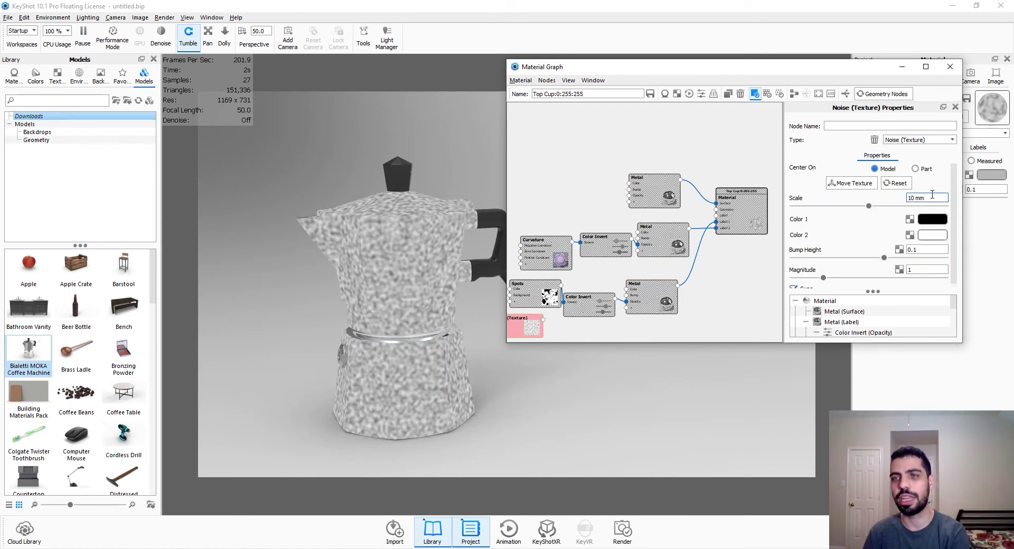
double_click(932, 196)
text(5)
key(Return)
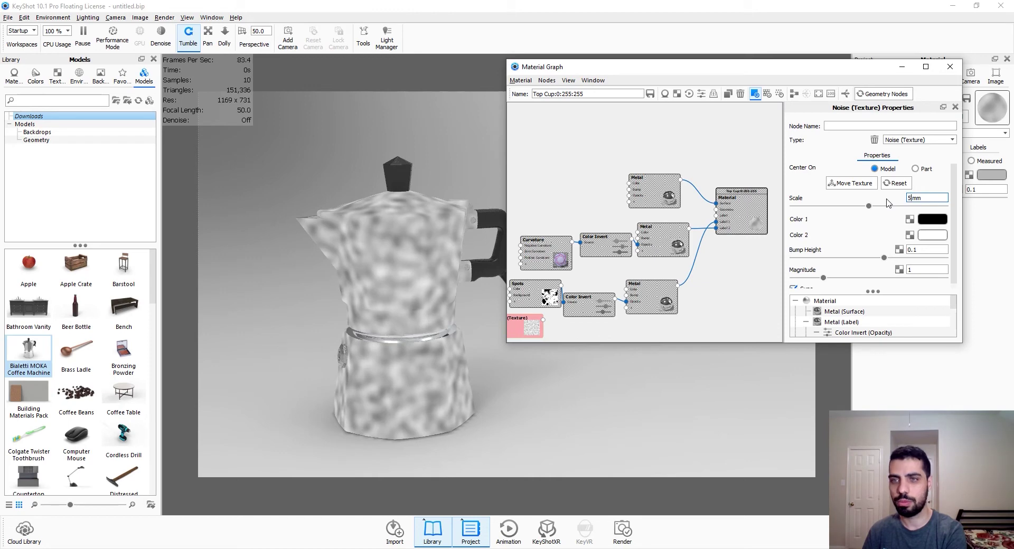
text(0)
key(Return)
key(Return)
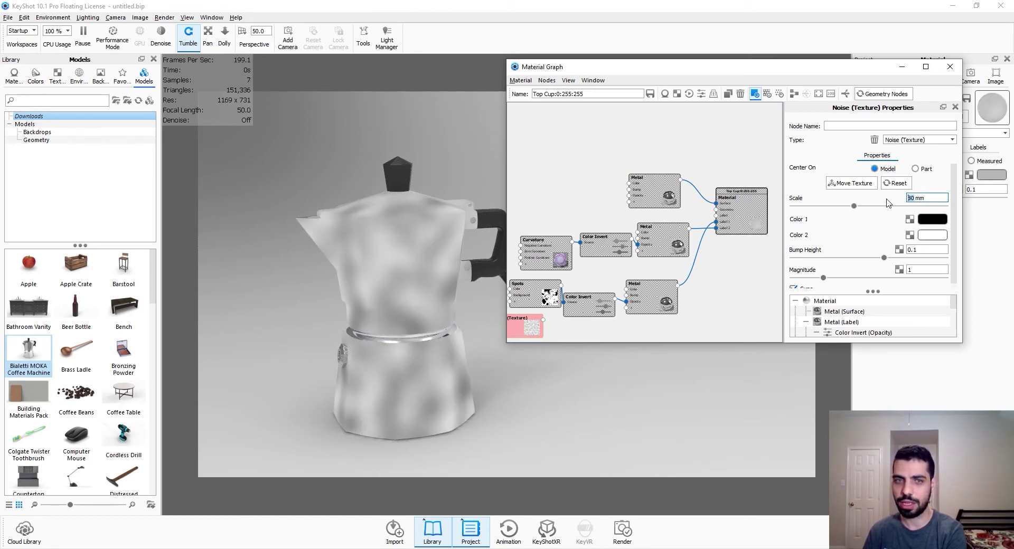
End the color preview, connect the Noise texture to Color Invert in place of Spots, and delete the Spots node
click(527, 325)
mouse_move(553, 313)
mouse_down()
mouse_move(523, 312)
mouse_move(554, 322)
mouse_move(564, 303)
mouse_up()
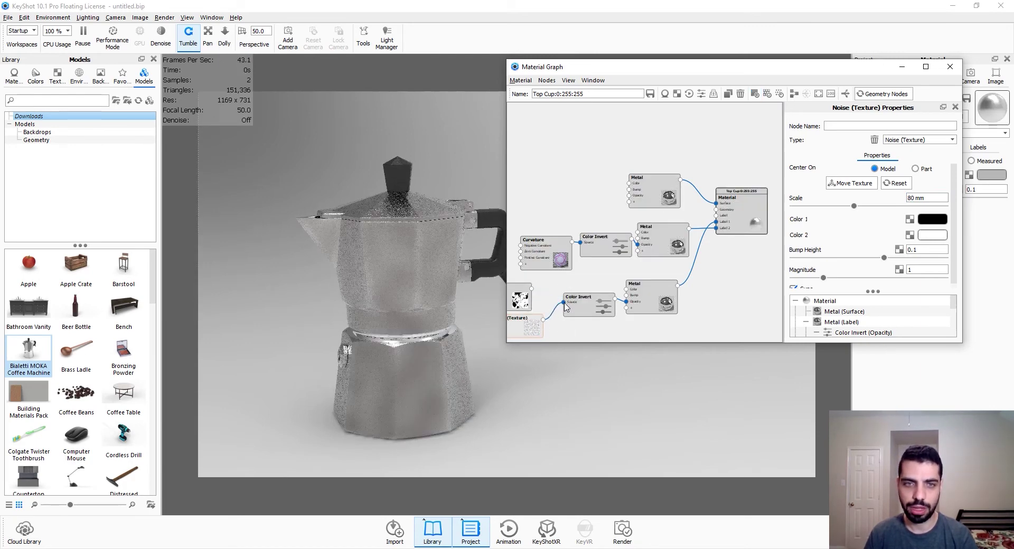
key(Delete)
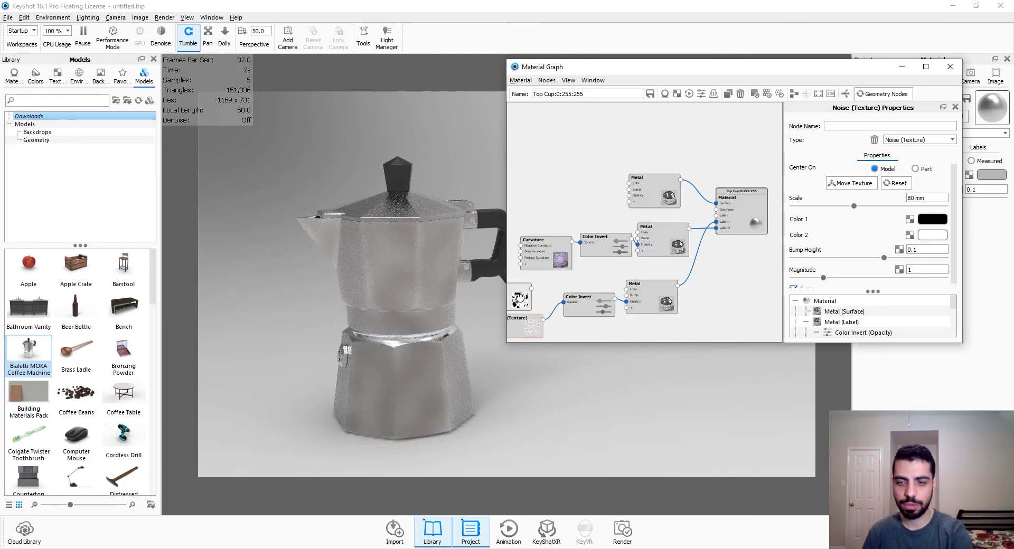
Connect the Noise texture directly to the lower label Metal's opacity, delete its Color Invert node, and move the Noise node closer
drag(544, 320, 627, 308)
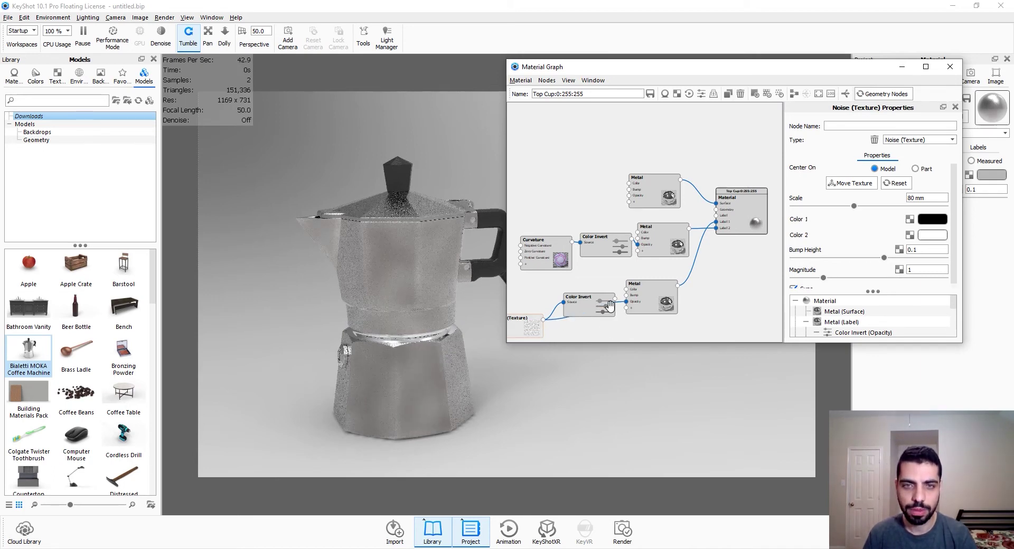
click(578, 311)
key(Delete)
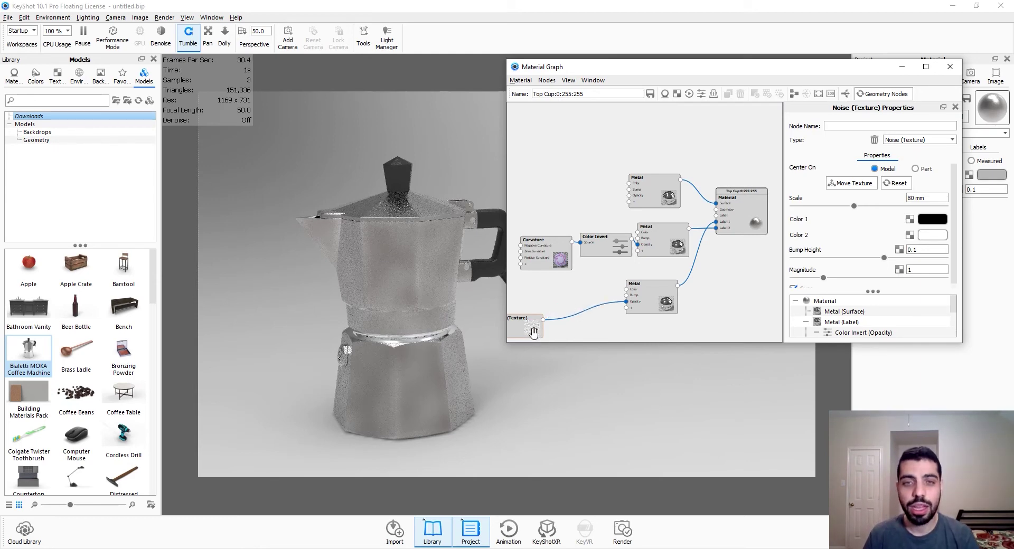
drag(536, 332, 575, 308)
click(416, 334)
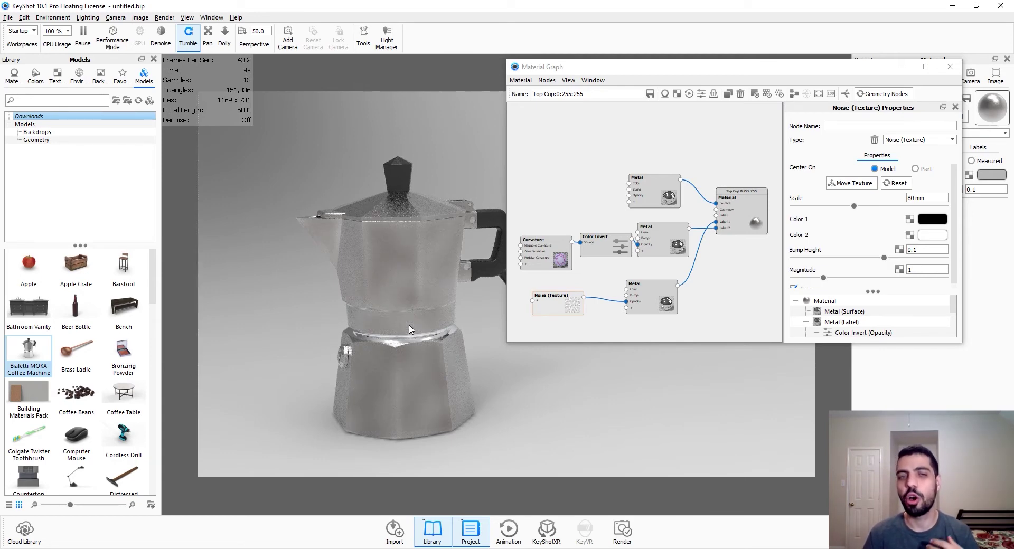
Set the roughness of the Noise-masked Metal label to 0.75
click(644, 304)
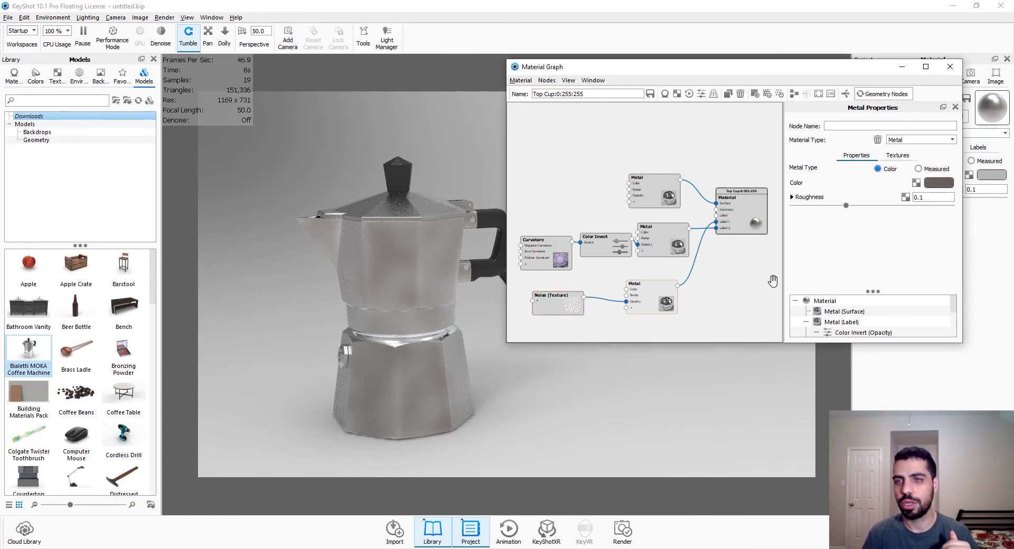
click(939, 183)
drag(929, 197, 901, 200)
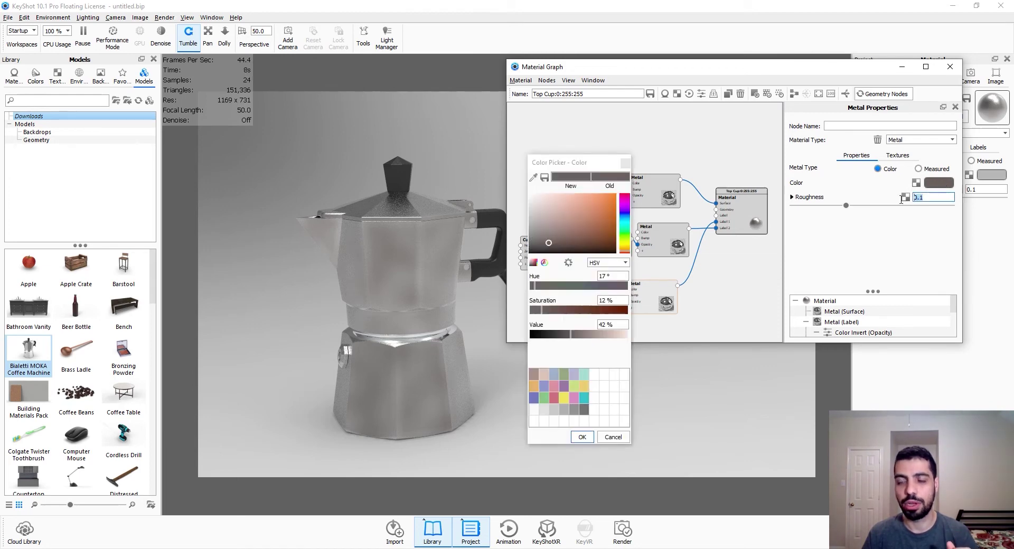
text(0.5)
key(Return)
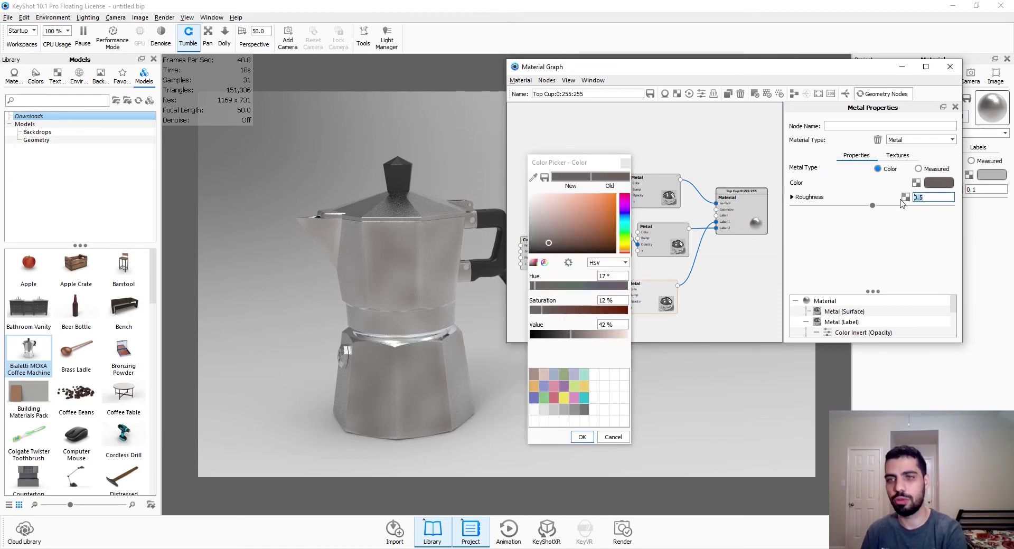
text(.)
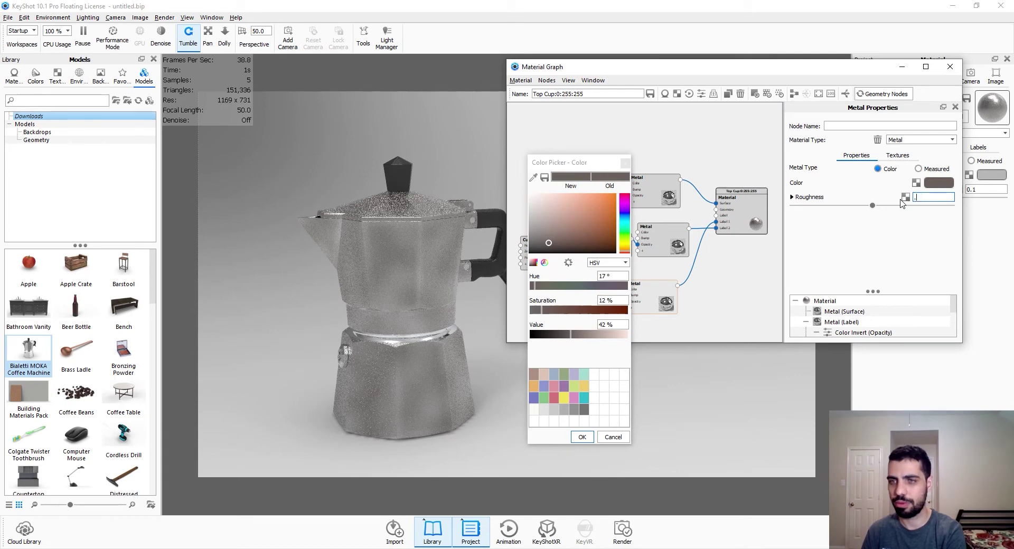
text(75)
key(Return)
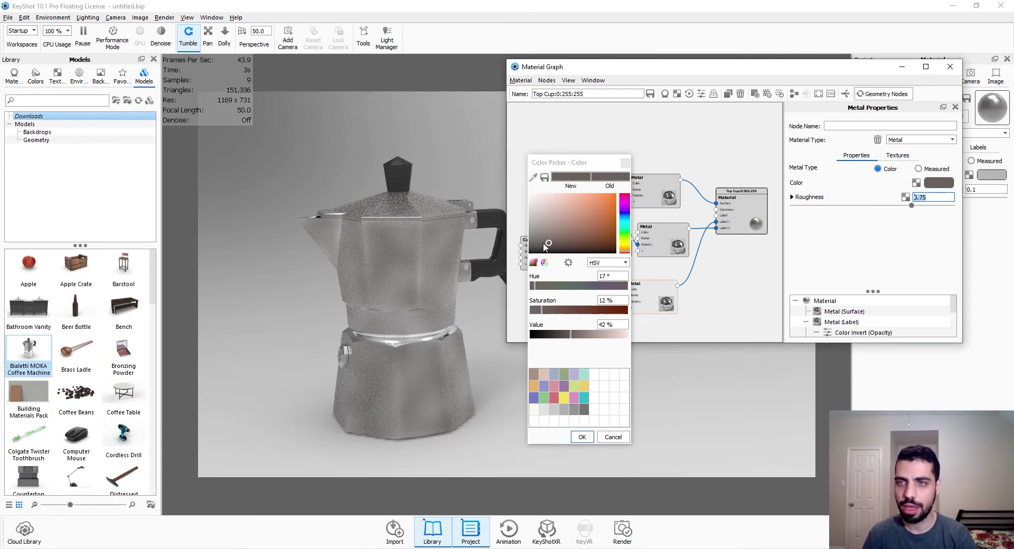
Adjust the same Metal label's color to a warmer brown with 27% saturation and 44% value
drag(548, 247, 552, 245)
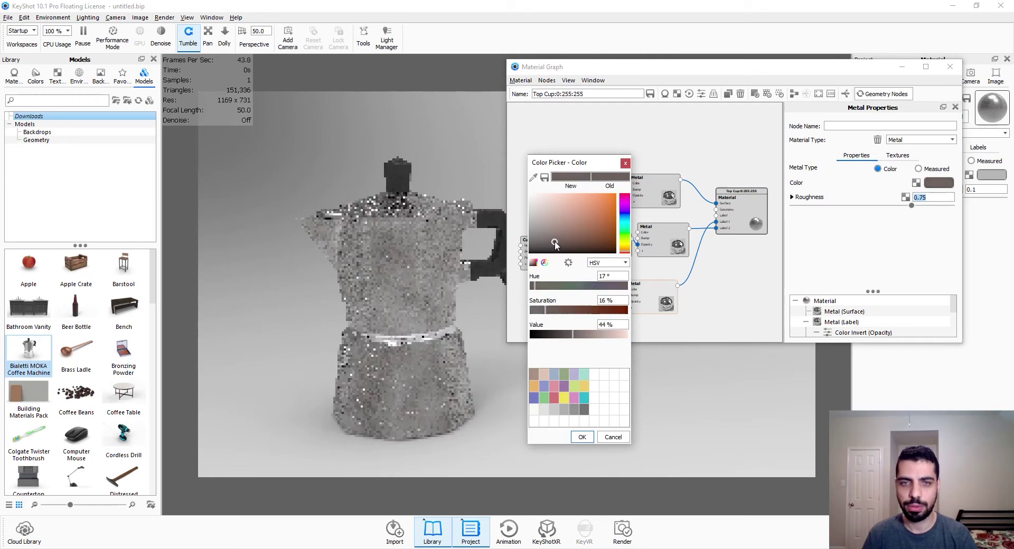
drag(546, 312, 556, 315)
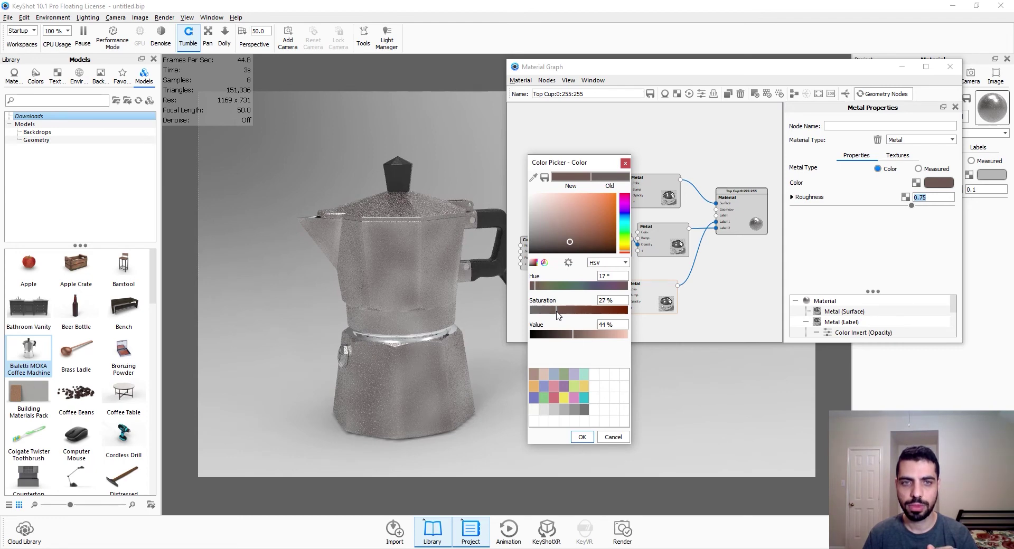
click(582, 436)
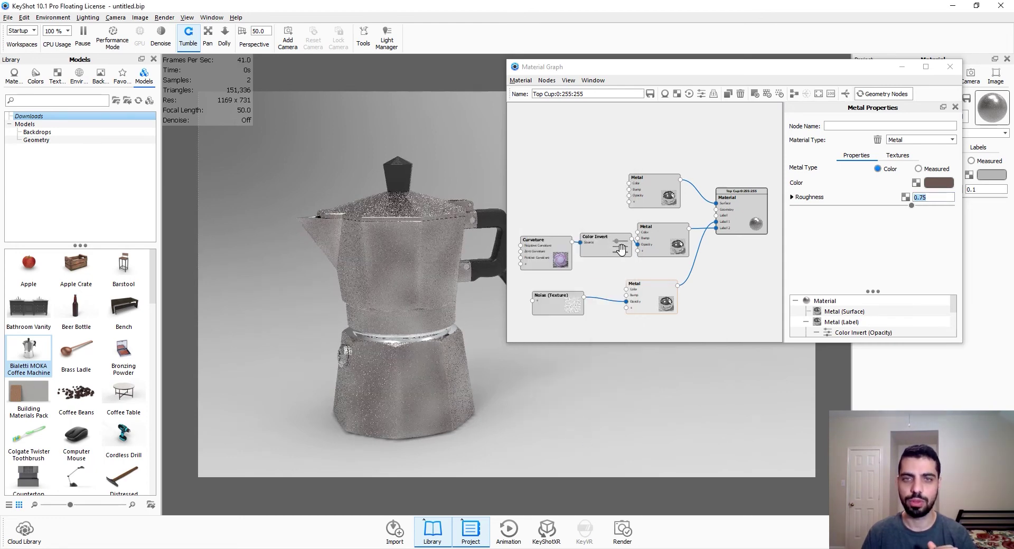
Move the Curvature, Color Invert, Noise and two label Metal nodes up to free space at the bottom of the graph
mouse_move(658, 248)
mouse_down()
mouse_move(645, 199)
mouse_move(668, 239)
mouse_up()
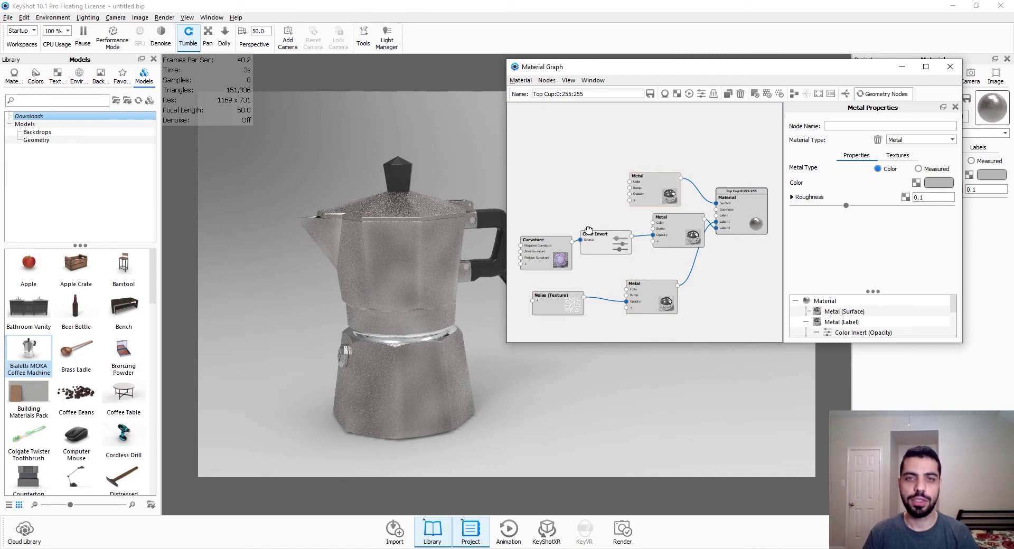
drag(588, 231, 578, 191)
drag(662, 224, 642, 208)
drag(544, 243, 539, 216)
drag(643, 294, 655, 256)
drag(552, 303, 555, 278)
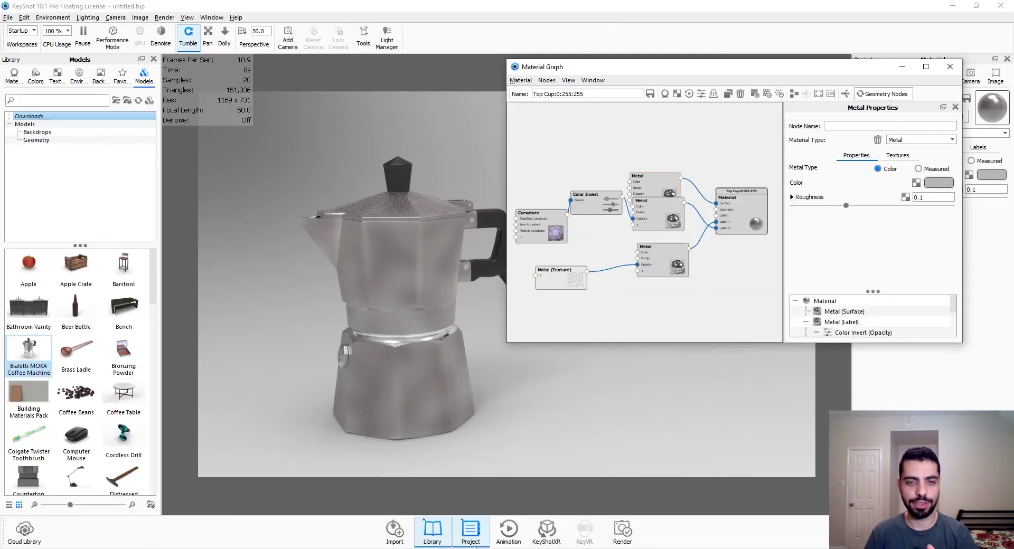
Check the old coffee pot reference photo in the browser, return to KeyShot and add a Color Gradient node below the Noise node
click(473, 547)
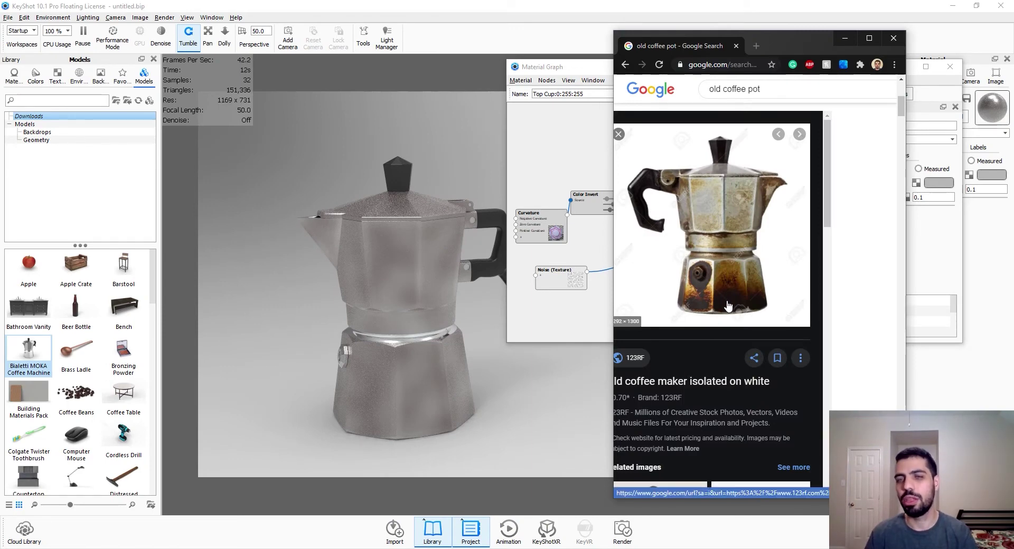
click(844, 42)
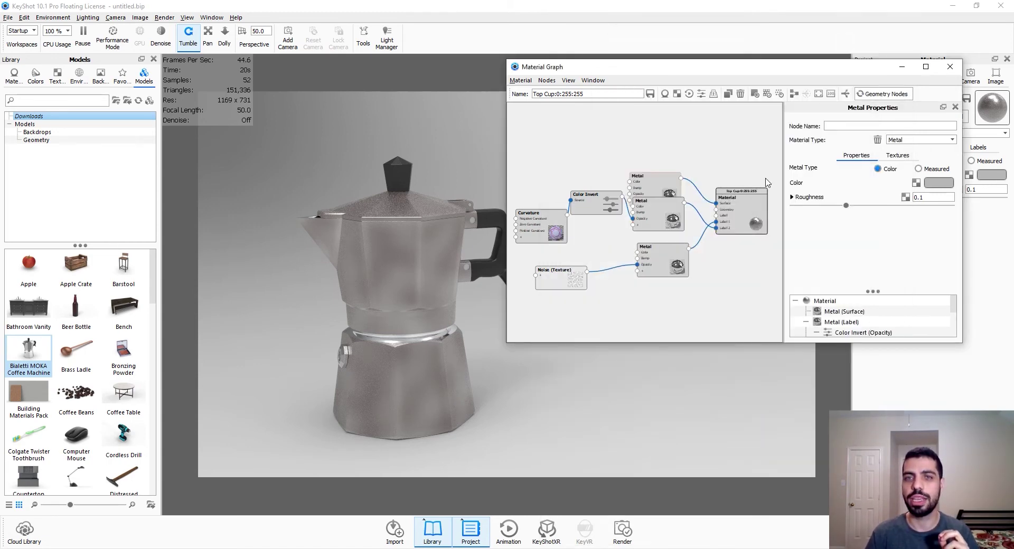
right_click(606, 308)
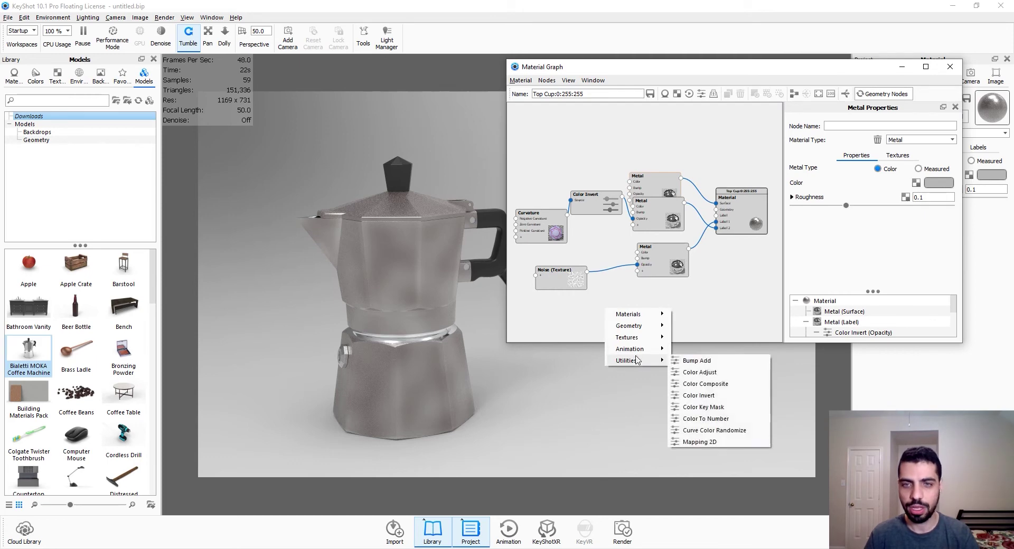
mouse_move(657, 337)
click(702, 402)
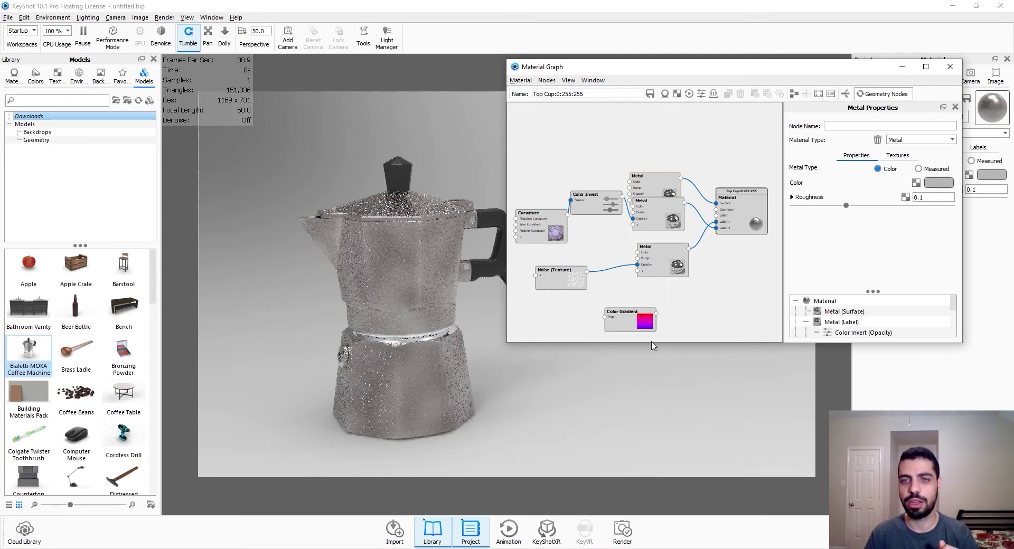
drag(424, 386, 401, 370)
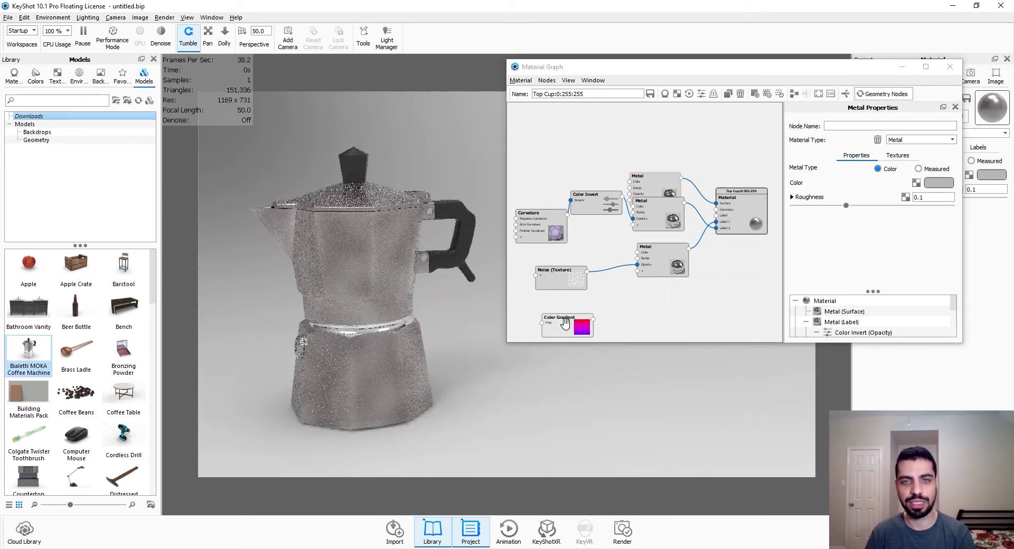
Preview the Color Gradient on the coffee maker and rotate the texture to -100.3° so it fades from white at the top to black at the base
click(559, 325)
drag(350, 309, 381, 318)
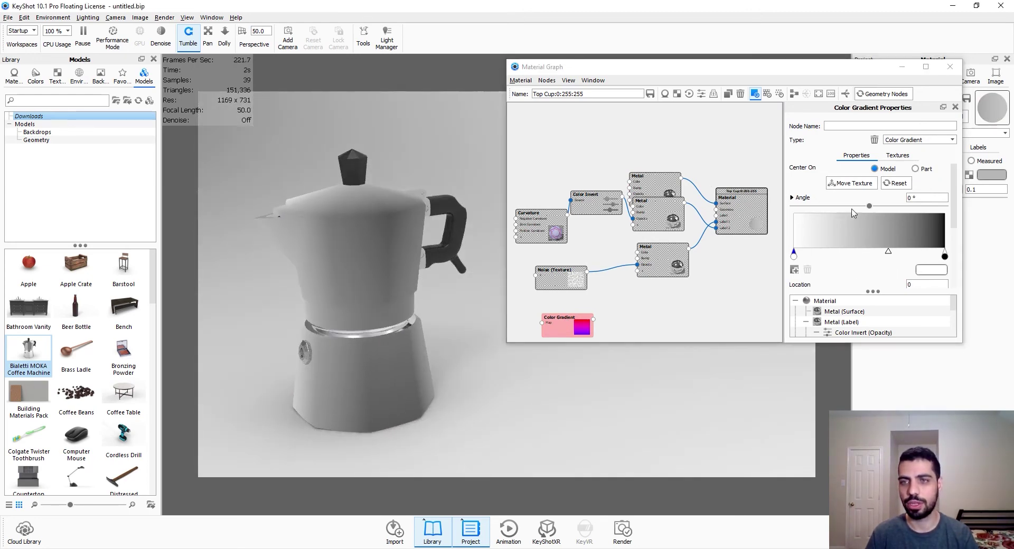
click(851, 183)
drag(398, 255, 399, 296)
click(611, 505)
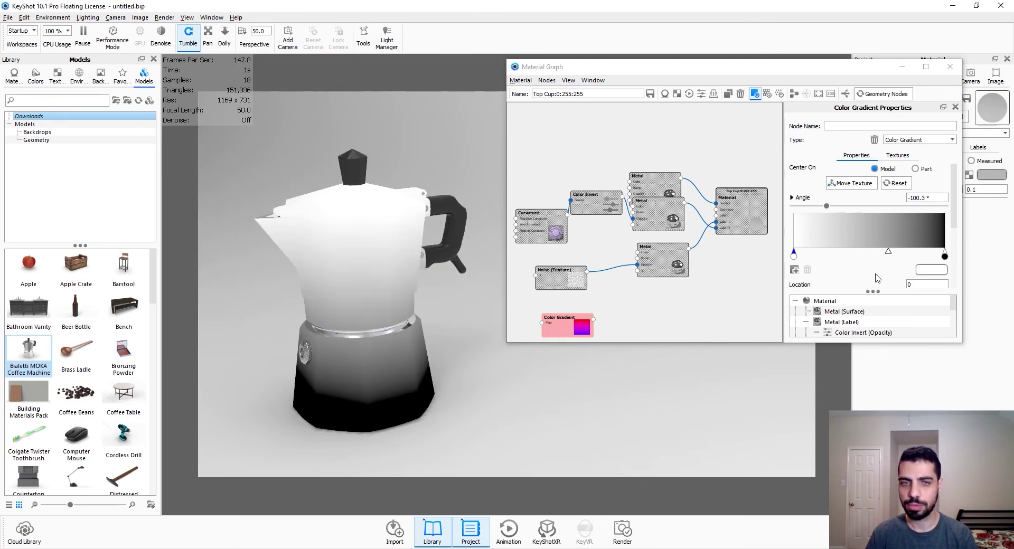
Set the Color Gradient's scale to 97.2 mm and end the color preview
scroll(877, 276, down, 3)
drag(854, 262, 845, 273)
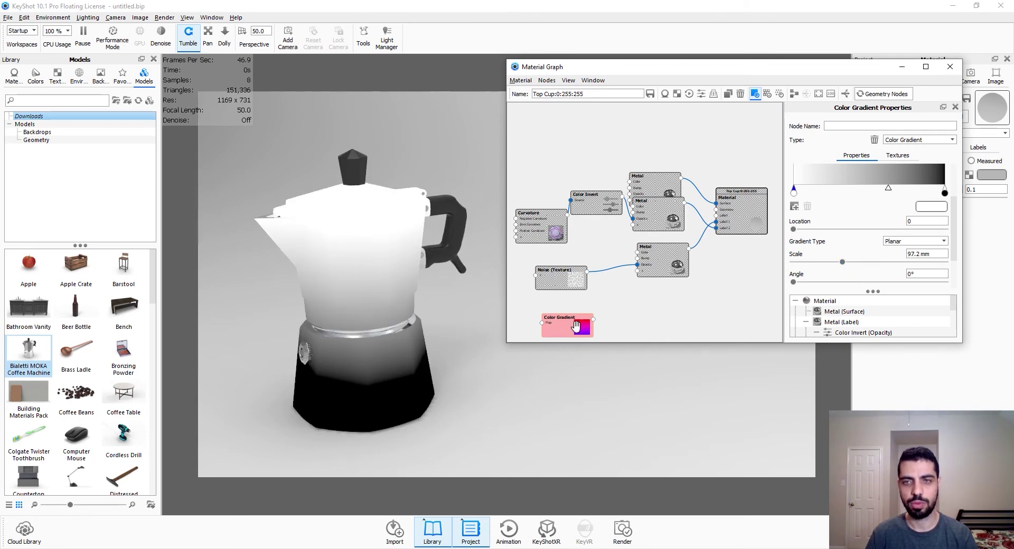
scroll(858, 259, down, 2)
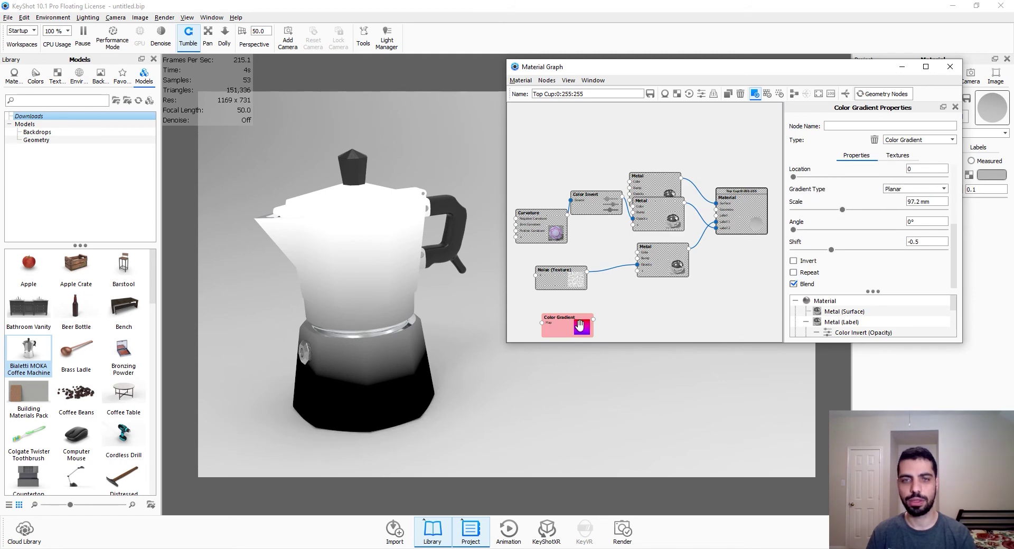
key(c)
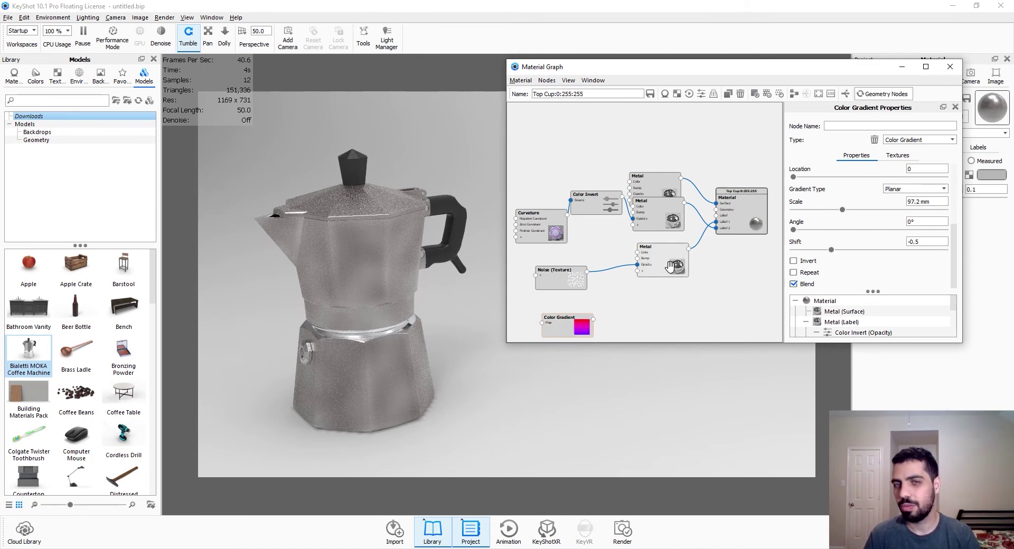
Duplicate the Noise-masked Metal, connect the copy to the material as a third label, and plug the Color Gradient into its opacity
right_click(675, 261)
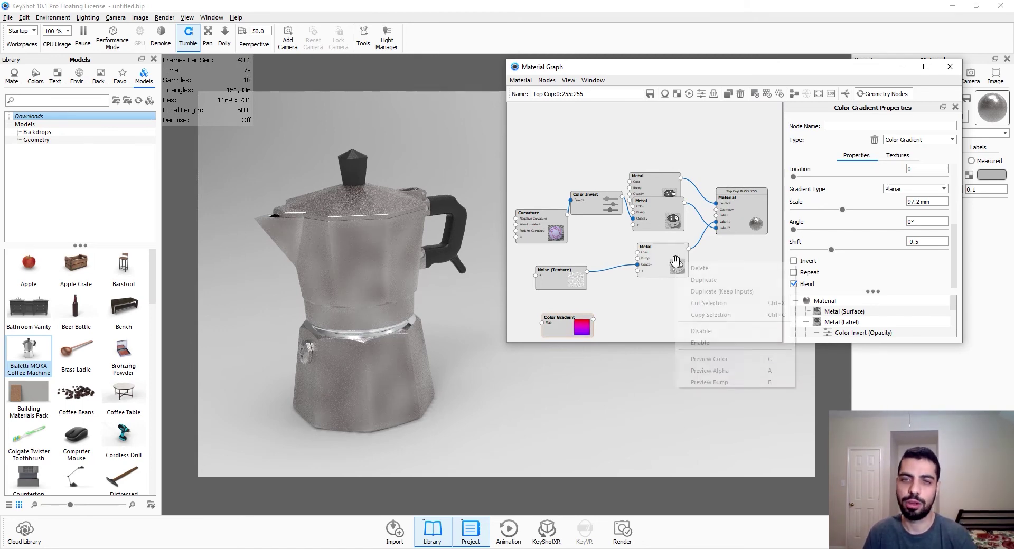
click(654, 273)
drag(654, 273, 717, 221)
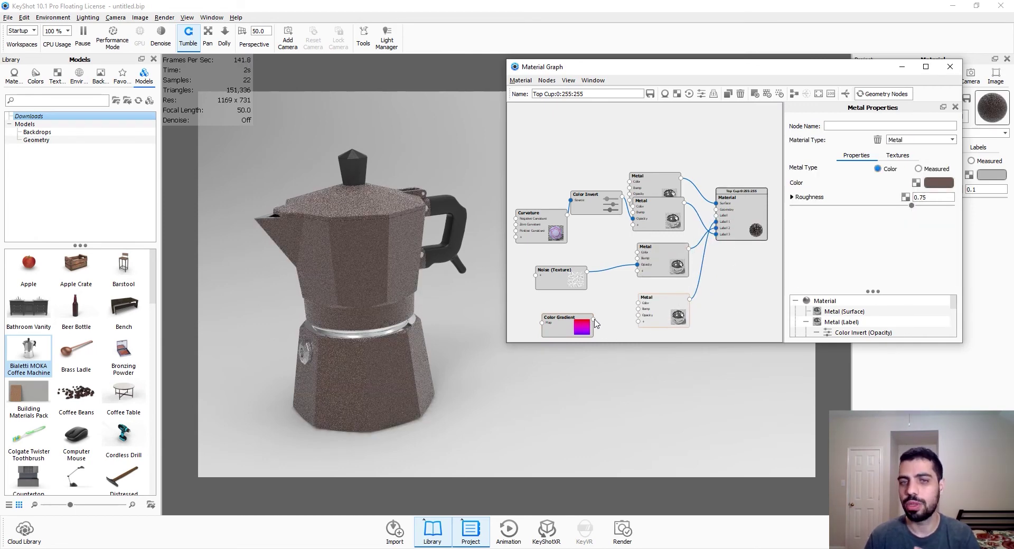
drag(594, 320, 638, 316)
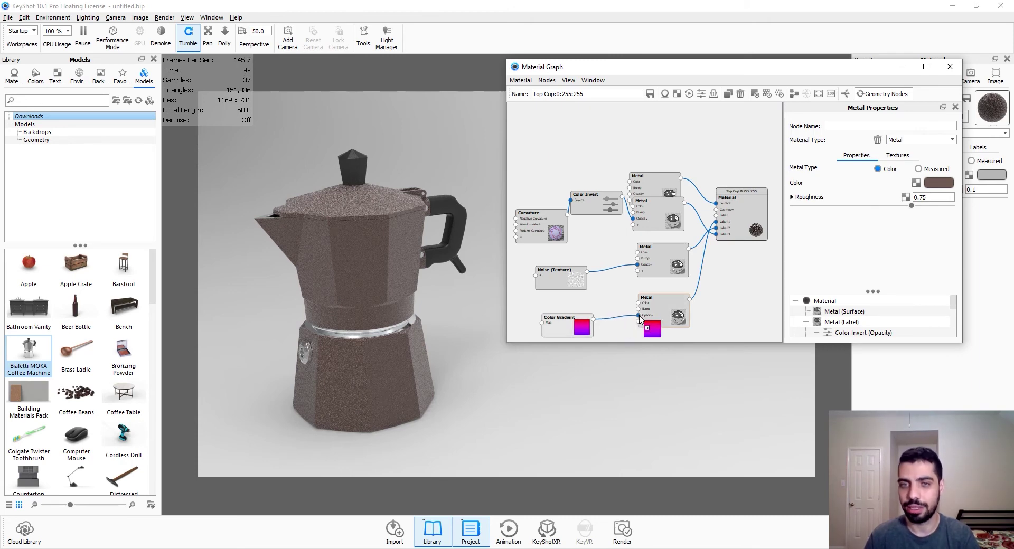
Insert a Color Invert between the Color Gradient and the third label Metal's opacity, and move both nodes clear of the Metal
click(556, 326)
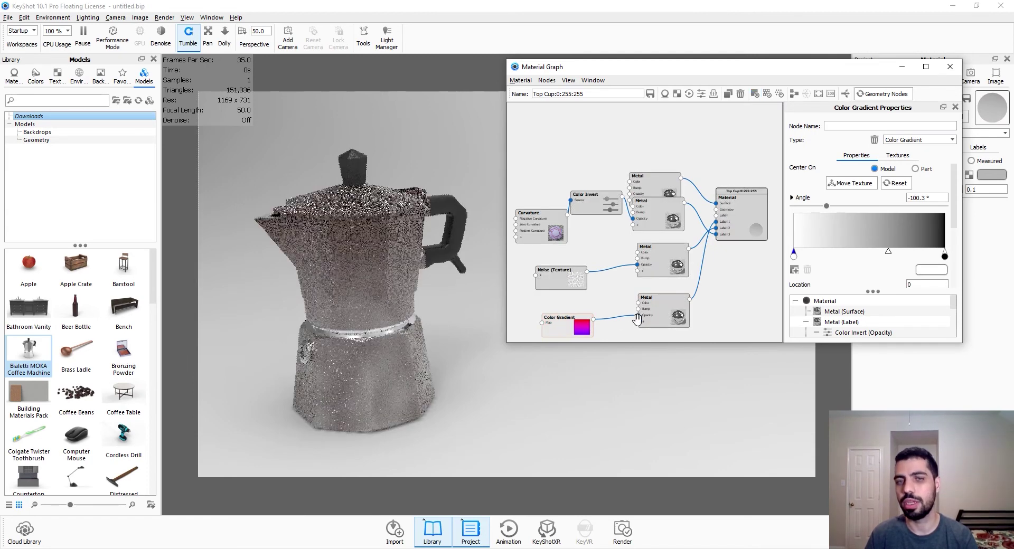
click(612, 317)
right_click(612, 317)
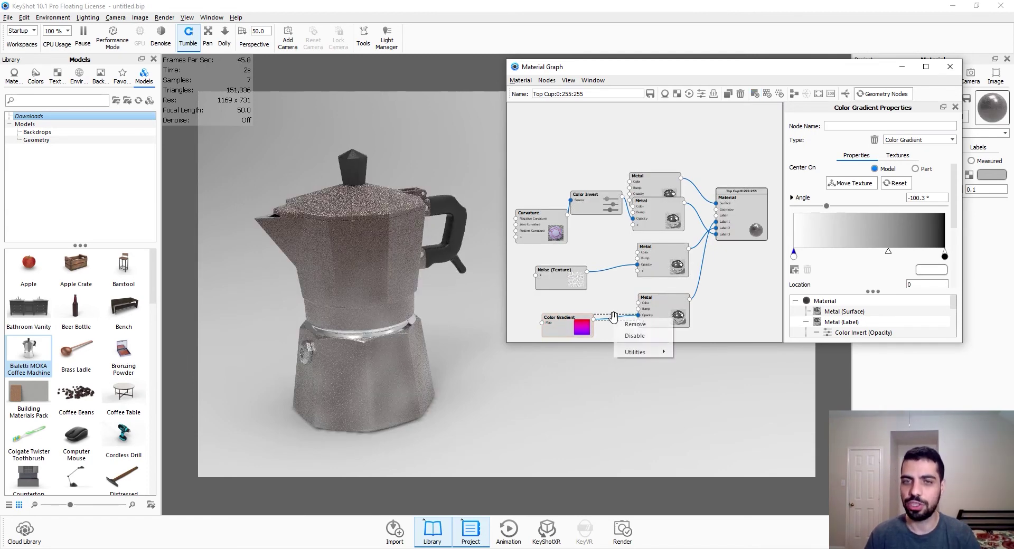
mouse_move(655, 352)
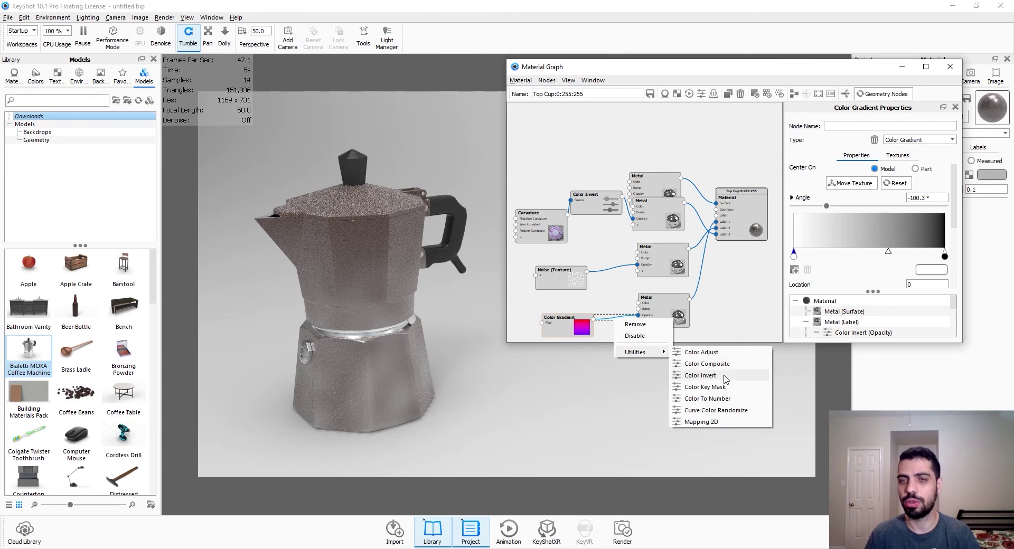
click(700, 375)
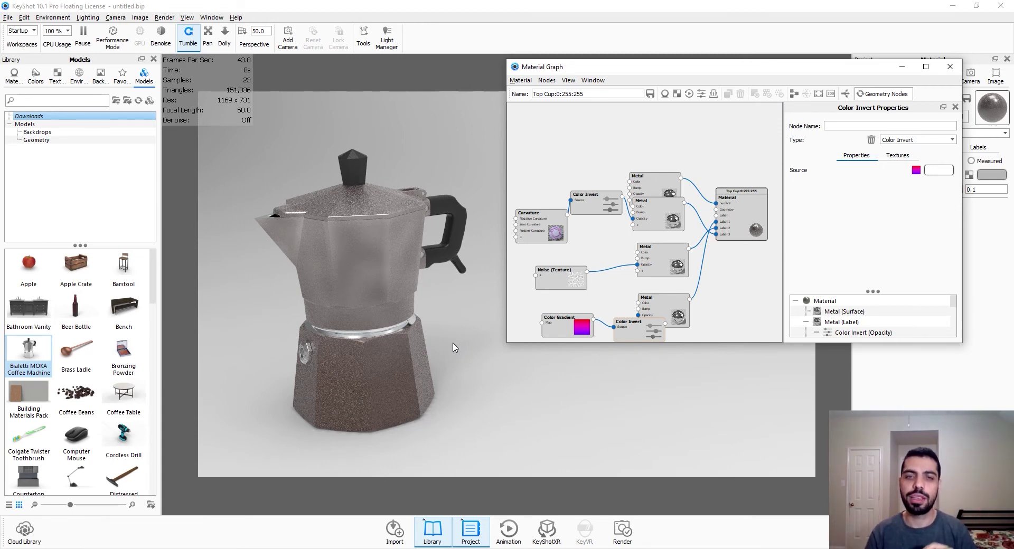
drag(563, 323, 544, 323)
drag(628, 323, 600, 313)
Set the roughness of the gradient-masked Metal label to 1
click(657, 304)
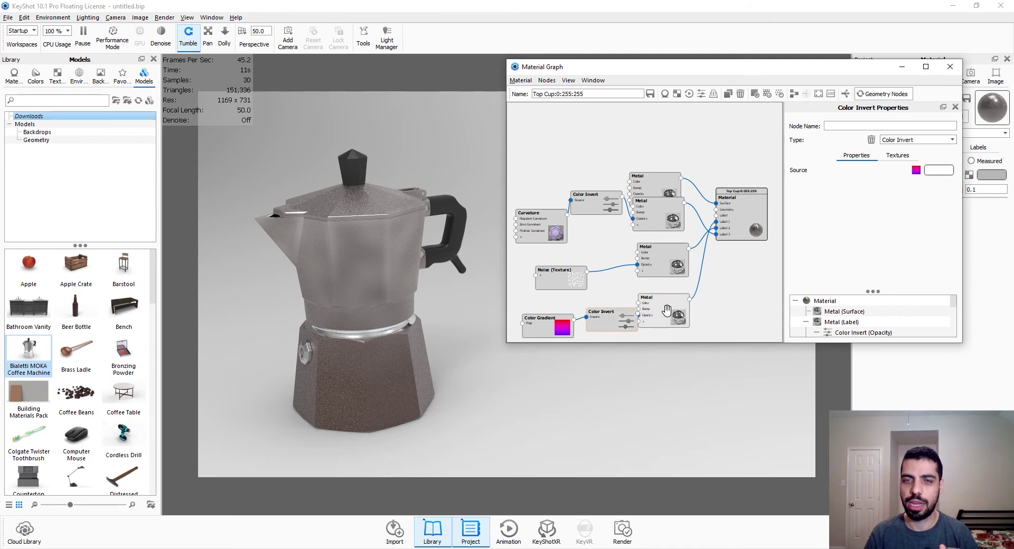
drag(933, 197, 895, 187)
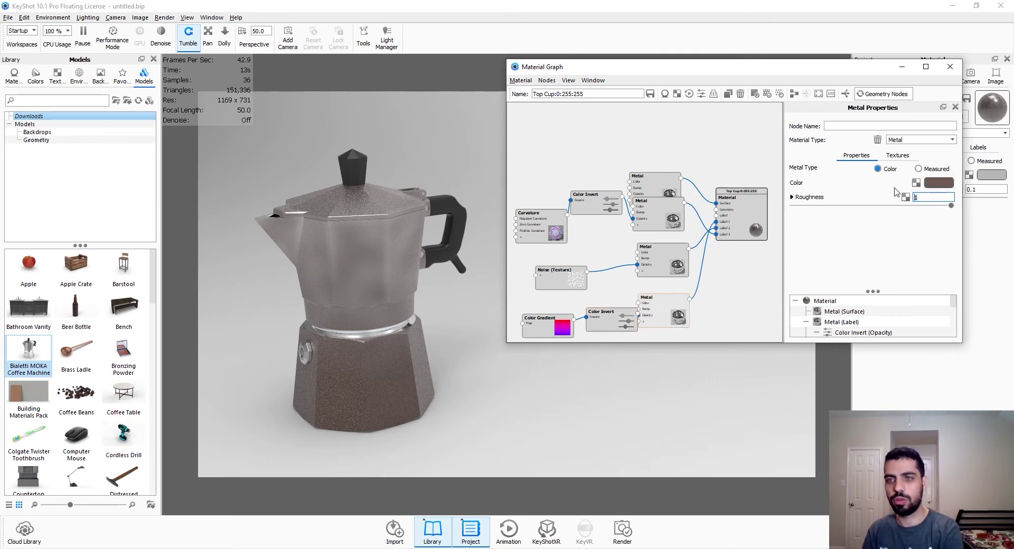
key(Return)
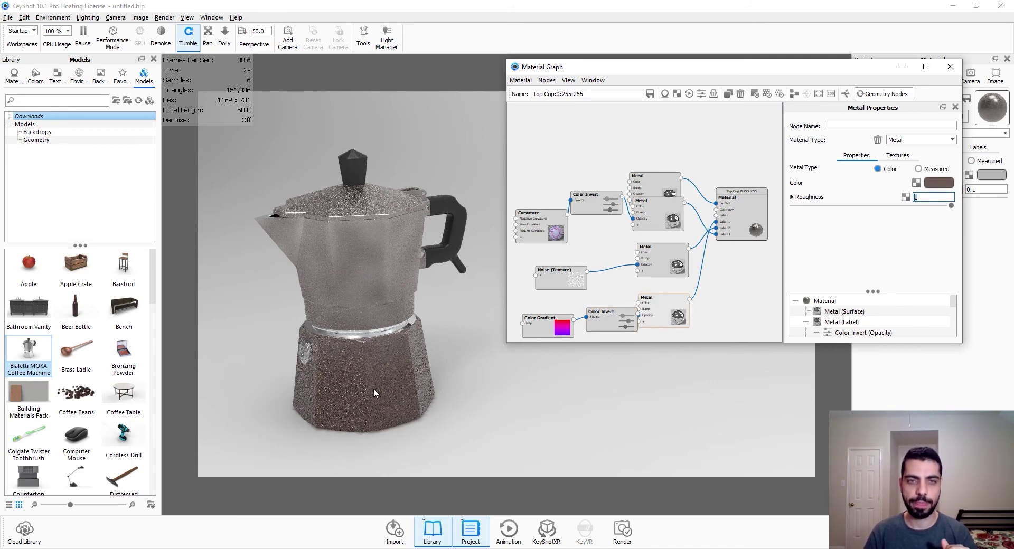
Connect the Noise texture to its label Metal's bump, and spread out the Color Gradient, Color Invert and surface Metal nodes
drag(602, 312, 521, 318)
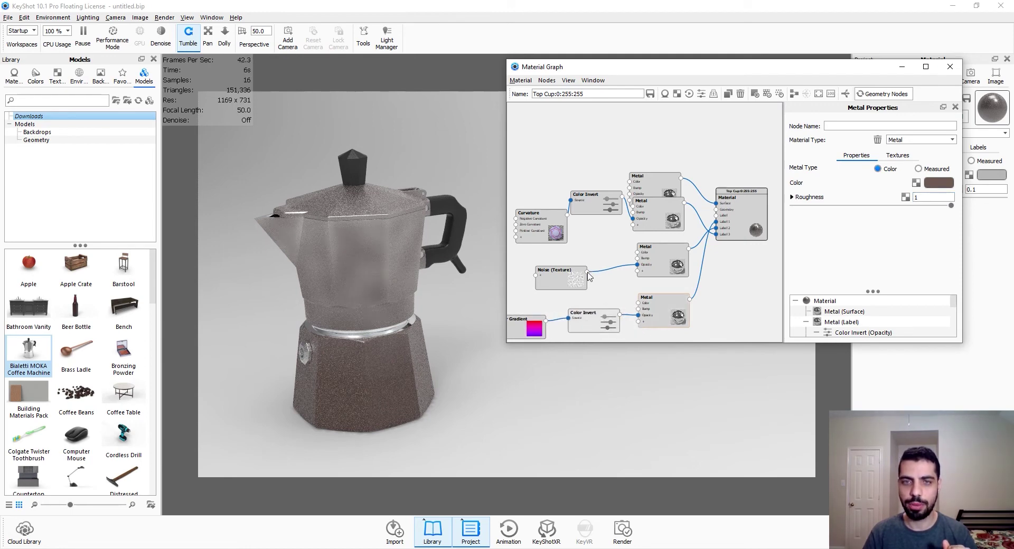
drag(589, 276, 637, 258)
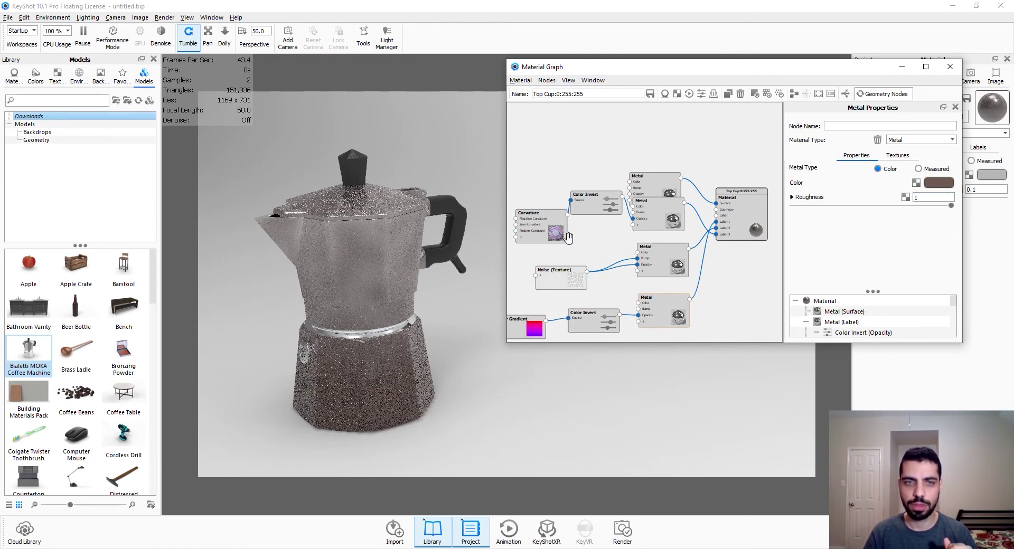
drag(587, 213, 597, 243)
drag(633, 191, 640, 161)
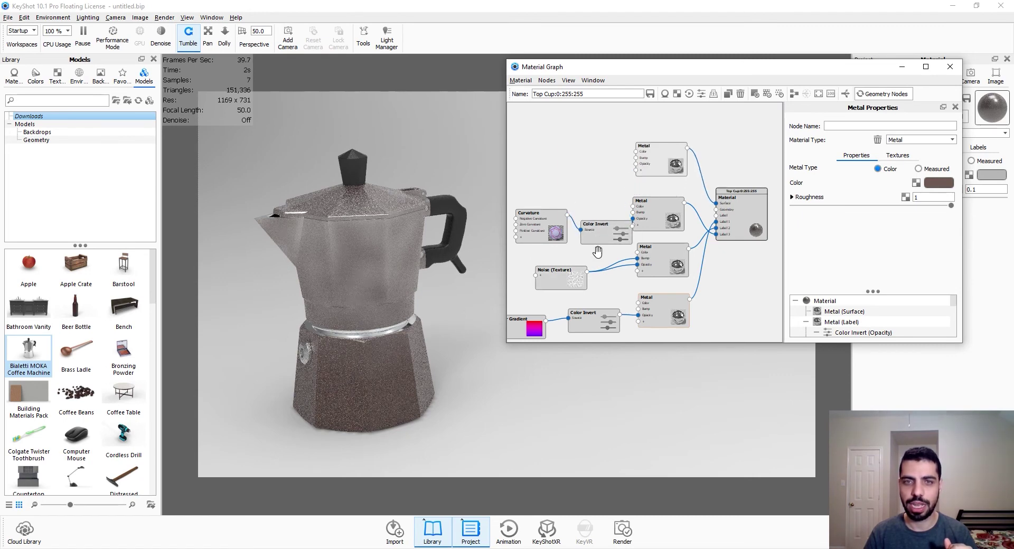
Add another Noise (Texture) node and place it beside the surface Metal node
right_click(560, 178)
mouse_move(609, 209)
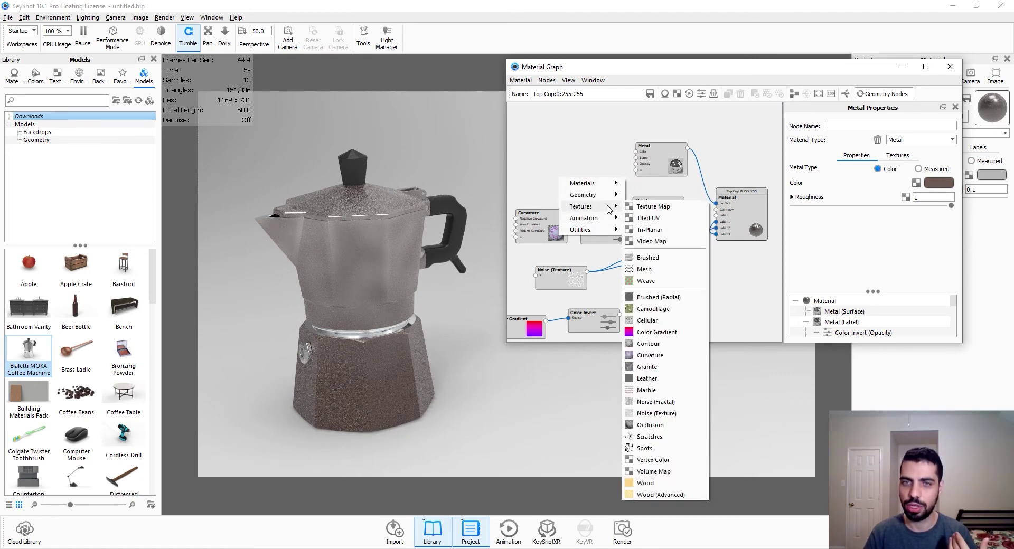
click(656, 413)
drag(578, 184, 579, 163)
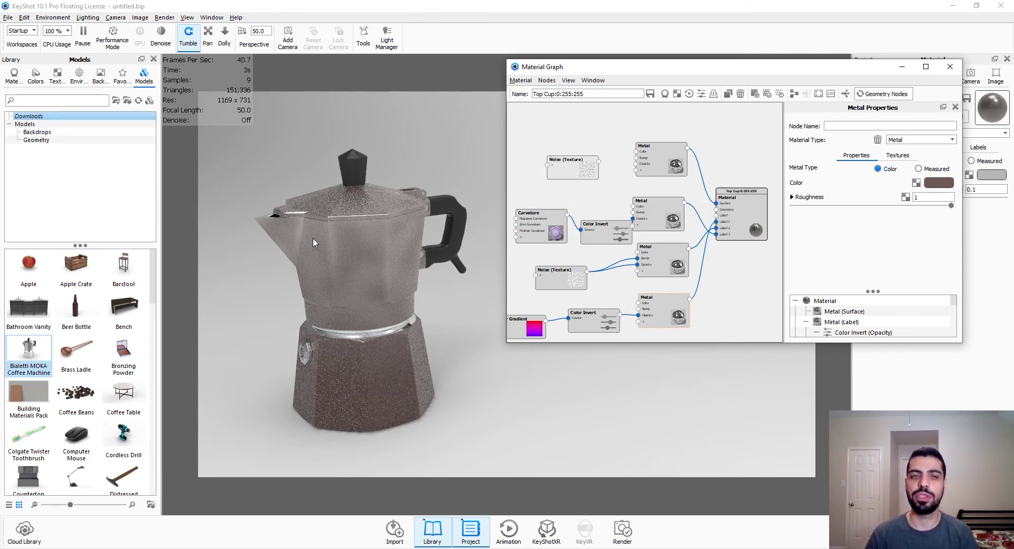
Preview the new Noise texture beside the surface Metal on the model and set its scale to 2 mm
click(572, 167)
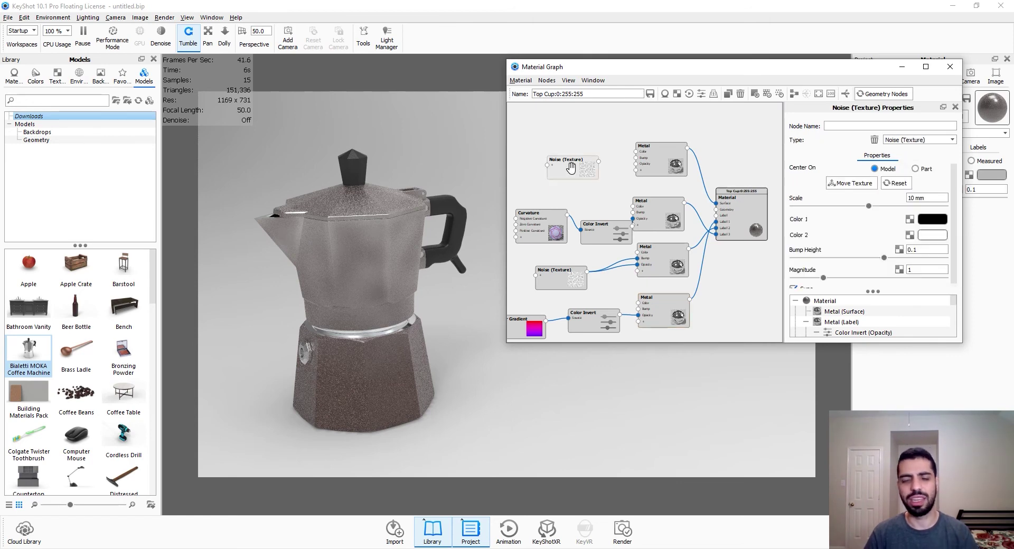
key(c)
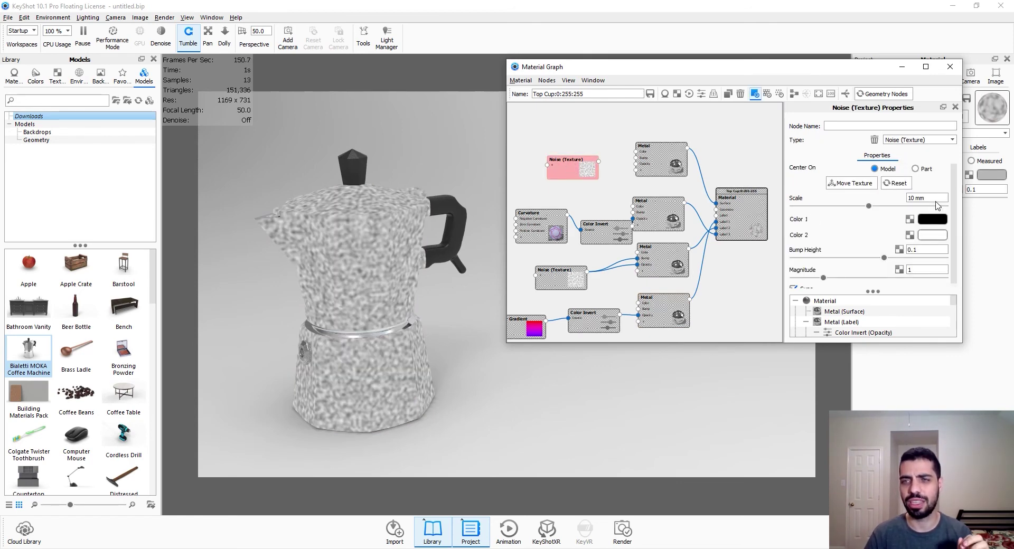
drag(933, 199, 913, 198)
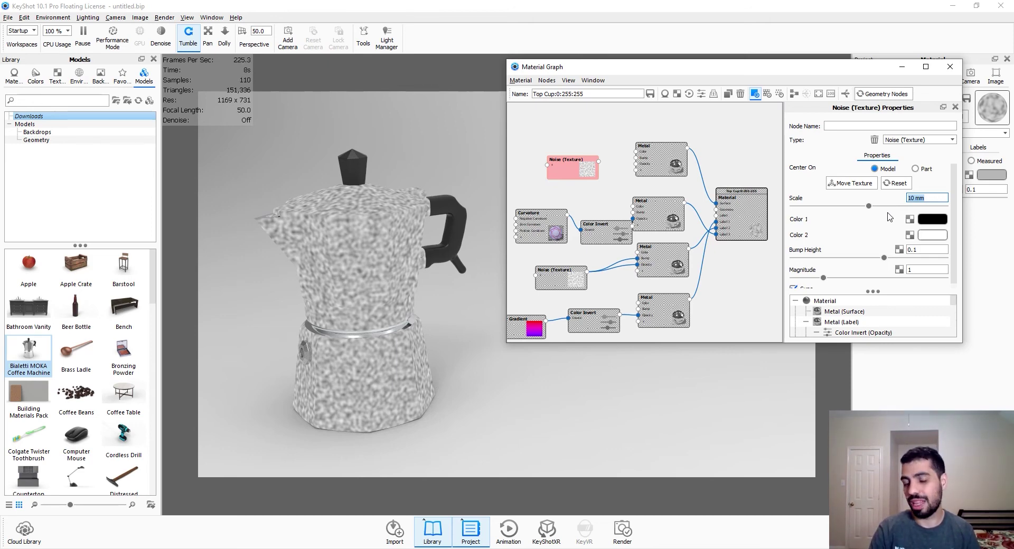
text(5)
key(Return)
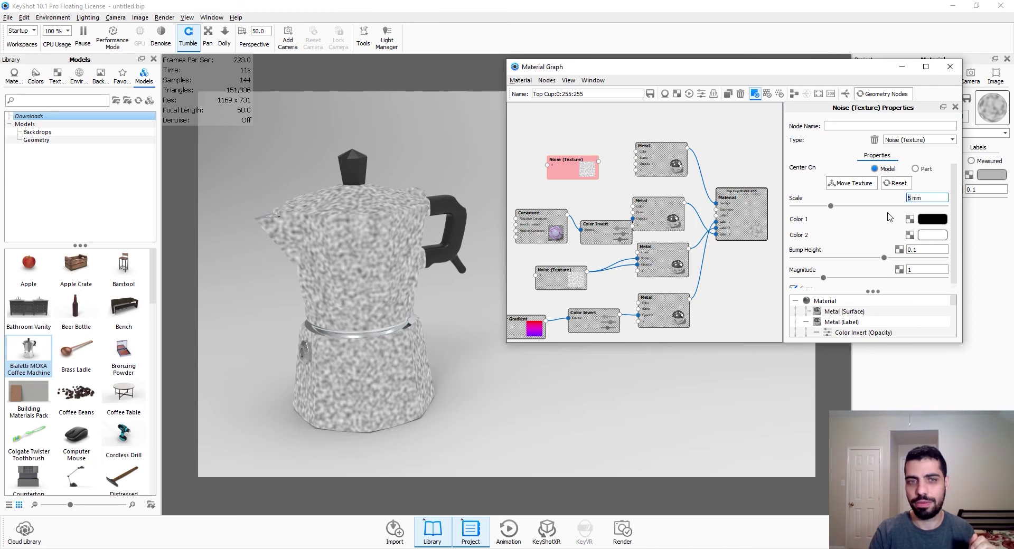
text(2)
key(Return)
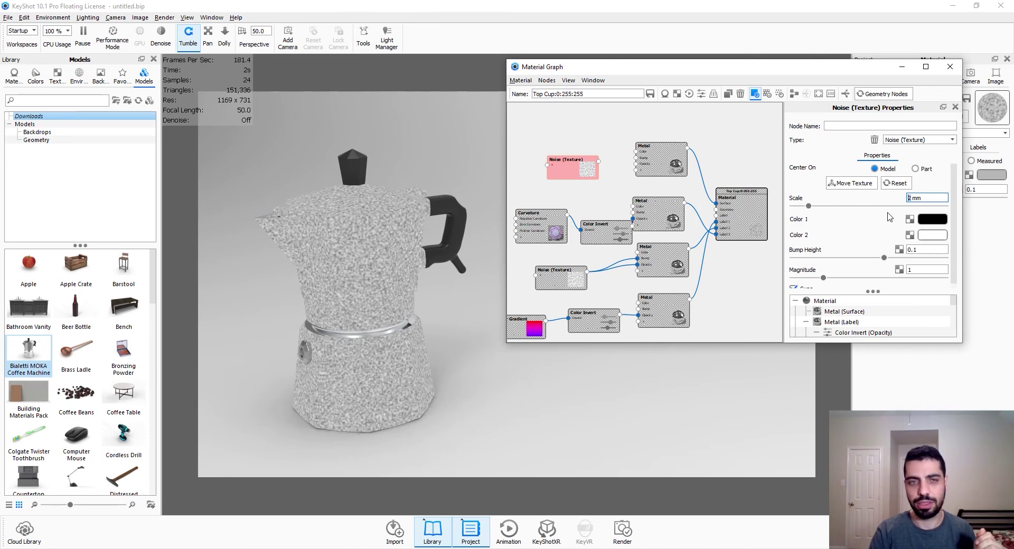
click(573, 175)
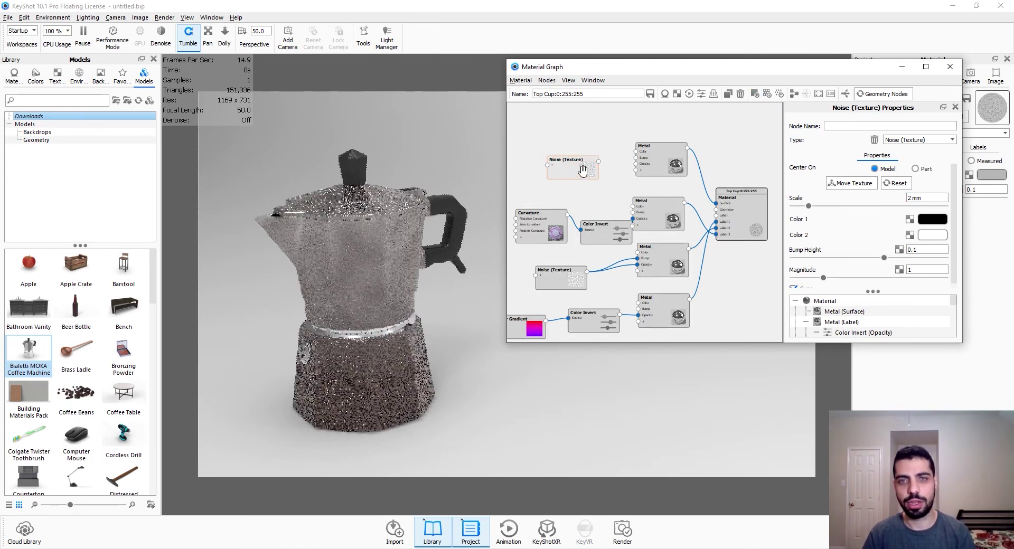
Connect the new Noise texture to the surface Metal's bump and set its bump height to 0.01
drag(598, 160, 636, 162)
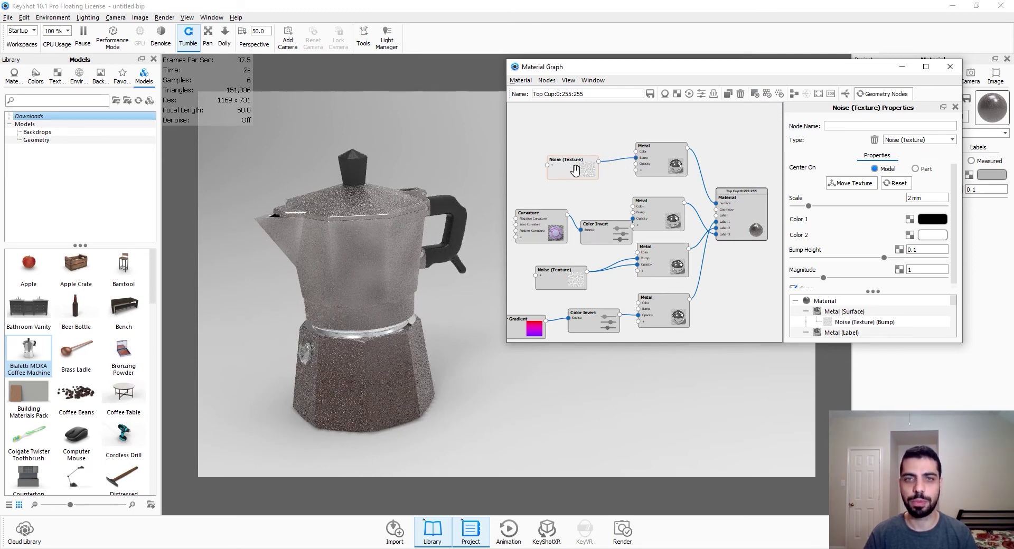
double_click(920, 251)
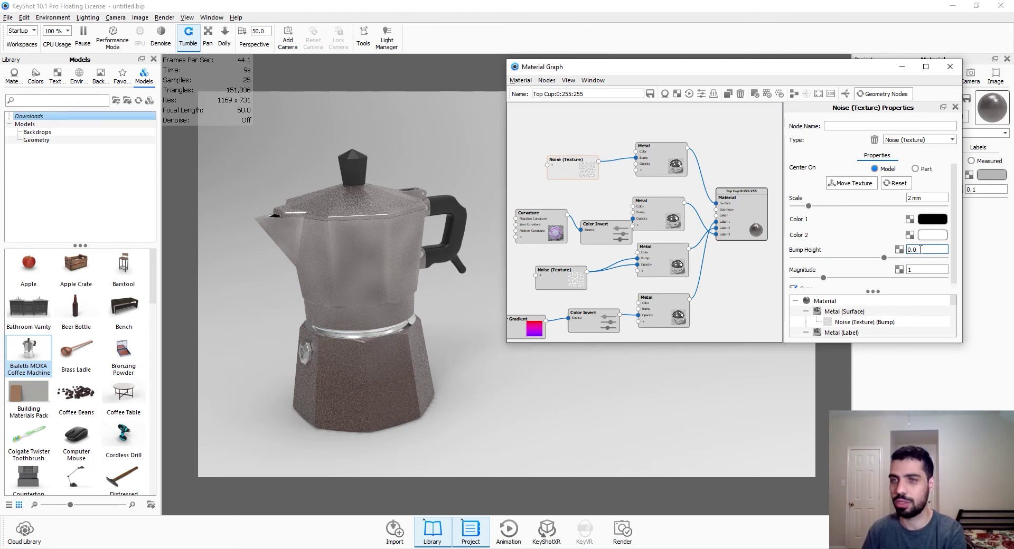
text(0.01)
key(Return)
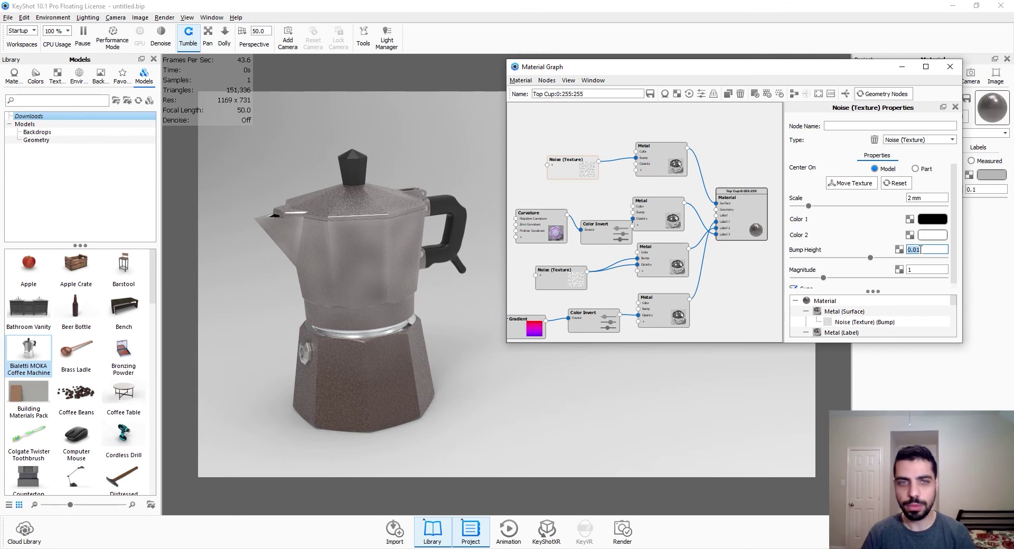
click(389, 300)
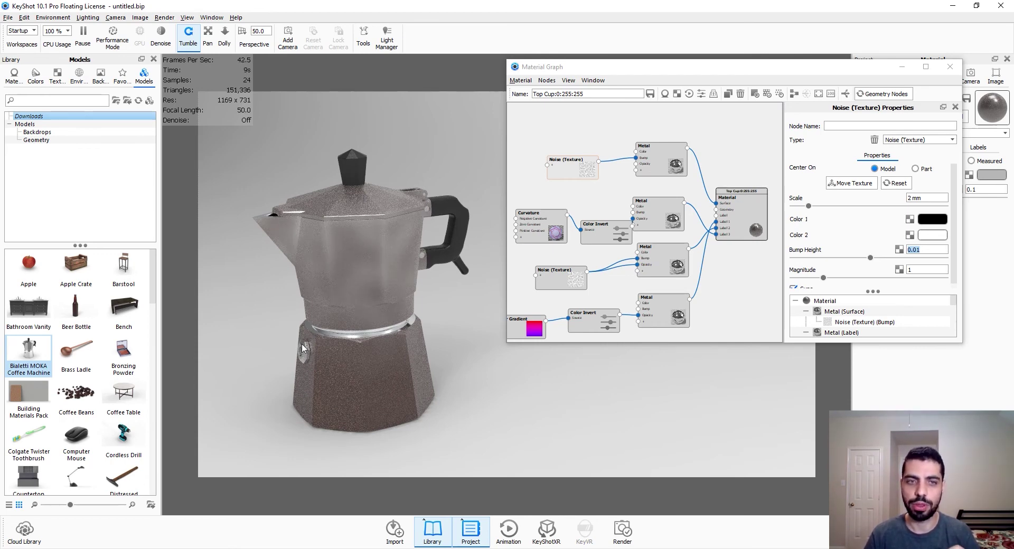
drag(305, 354, 357, 347)
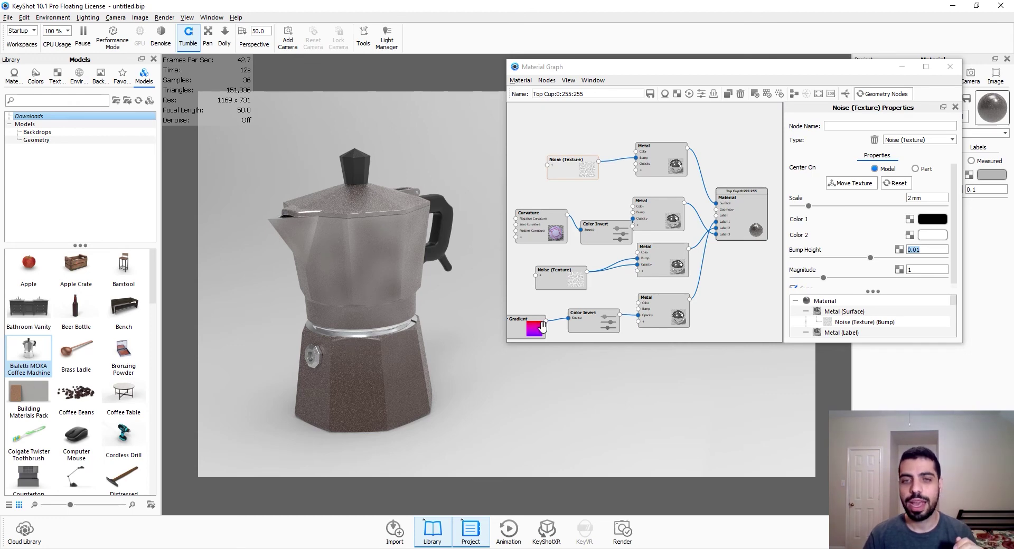
Copy the three Metal label networks from the Top Cup material into the Handle material's graph
drag(539, 336, 554, 327)
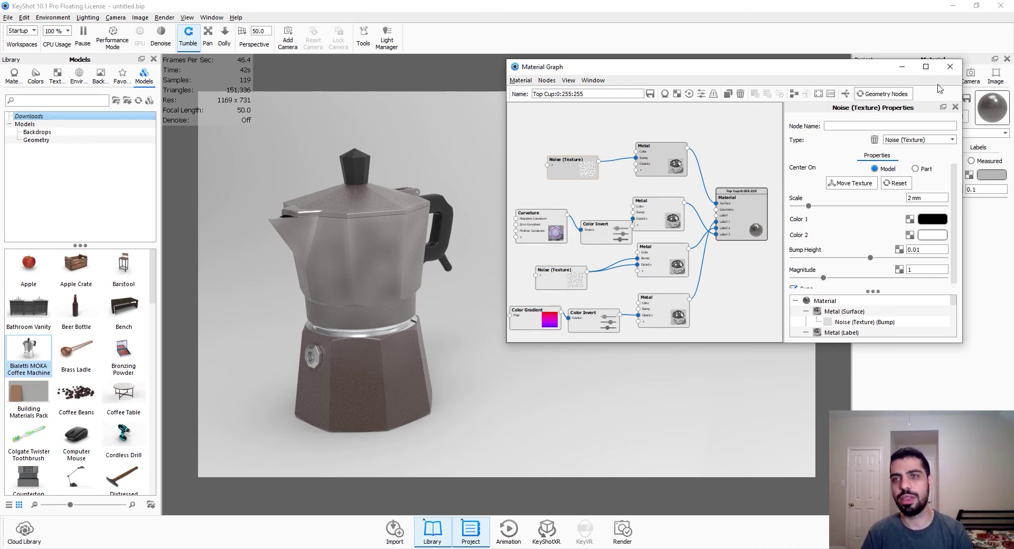
click(949, 66)
double_click(362, 173)
click(885, 116)
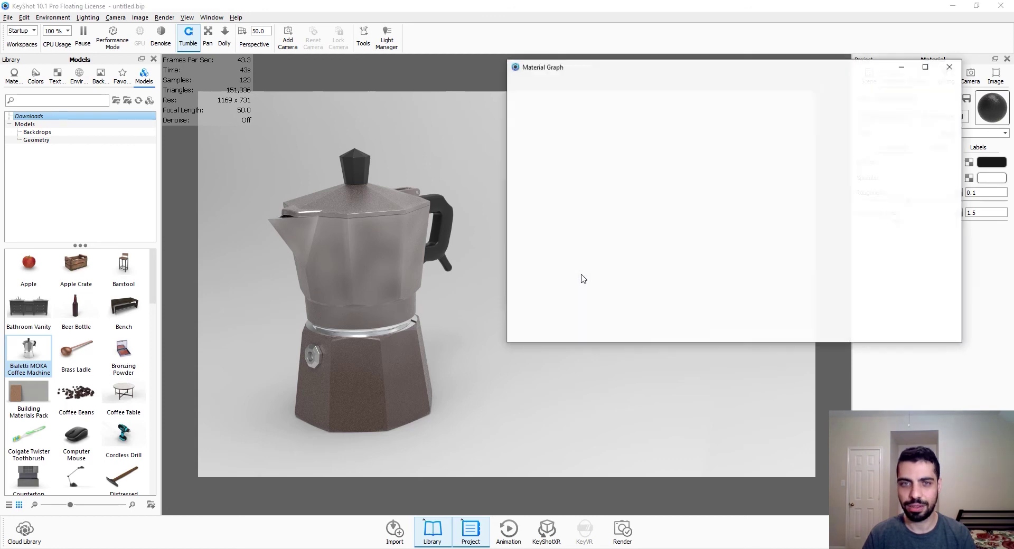
scroll(626, 285, down, 5)
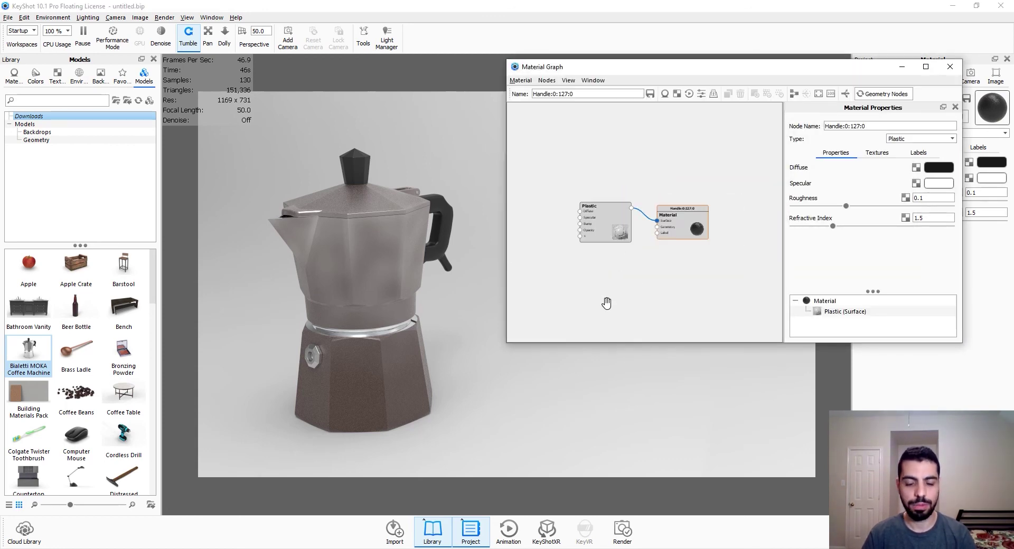
key(ctrl+v)
Move the pasted gradient-masked Metal, Color Invert and Color Gradient nodes apart, and auto-arrange the Handle graph
drag(656, 259, 664, 309)
drag(593, 269, 596, 311)
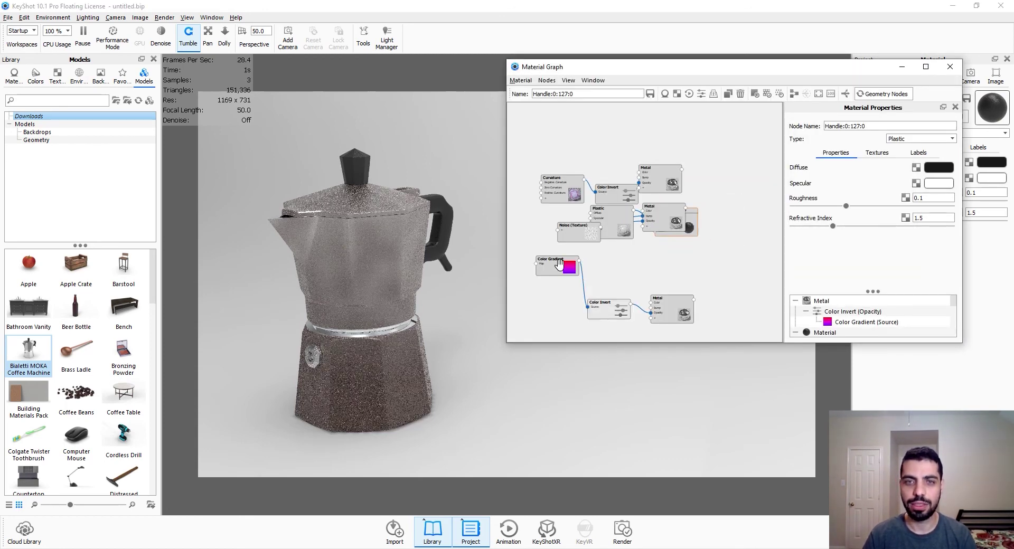
drag(559, 265, 548, 318)
click(794, 94)
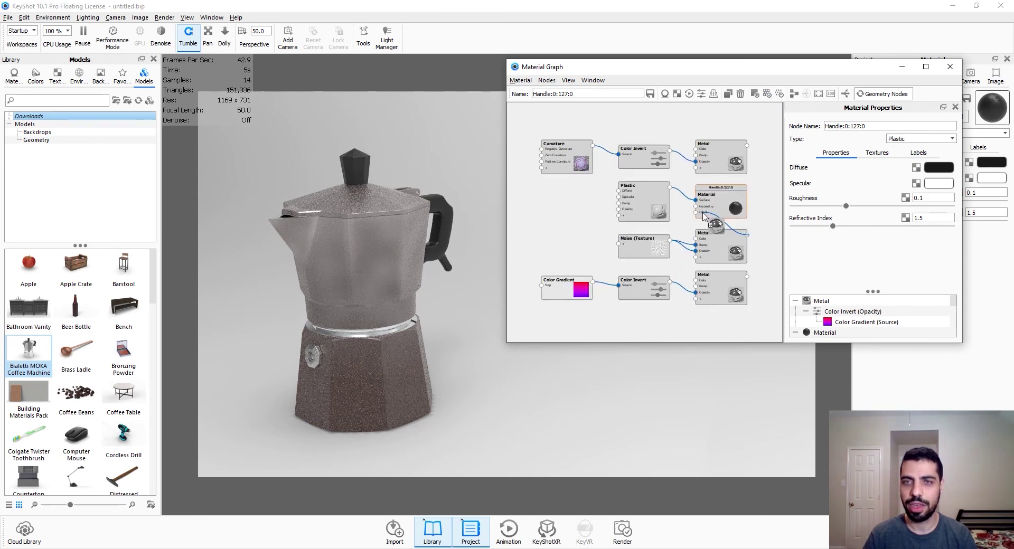
Connect the three pasted Metal nodes to the Handle material as labels and move the overlapping nodes clear of it
drag(747, 235, 695, 212)
drag(746, 145, 695, 225)
drag(747, 275, 696, 230)
drag(718, 291, 693, 300)
drag(634, 281, 486, 282)
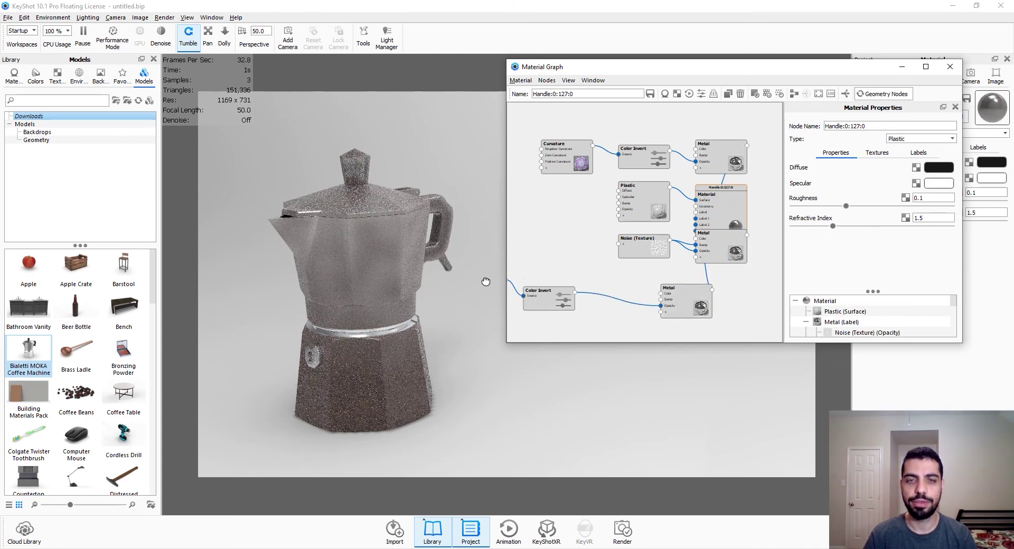
drag(704, 299, 653, 304)
mouse_move(725, 257)
mouse_down()
mouse_move(587, 243)
mouse_move(730, 271)
mouse_up()
Change the Handle's Noise-masked Metal label to Plastic and set its diffuse color to black
click(730, 271)
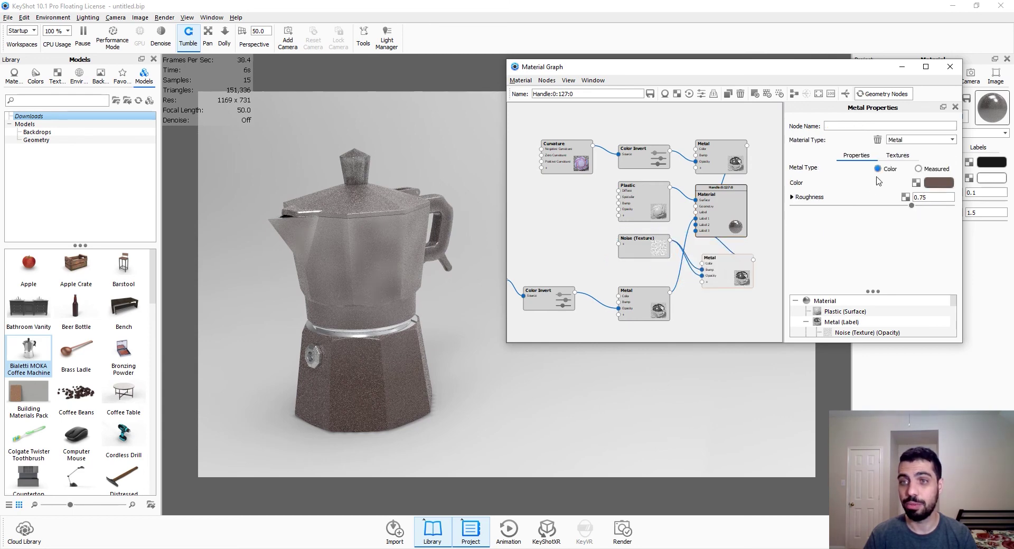
click(921, 139)
click(919, 206)
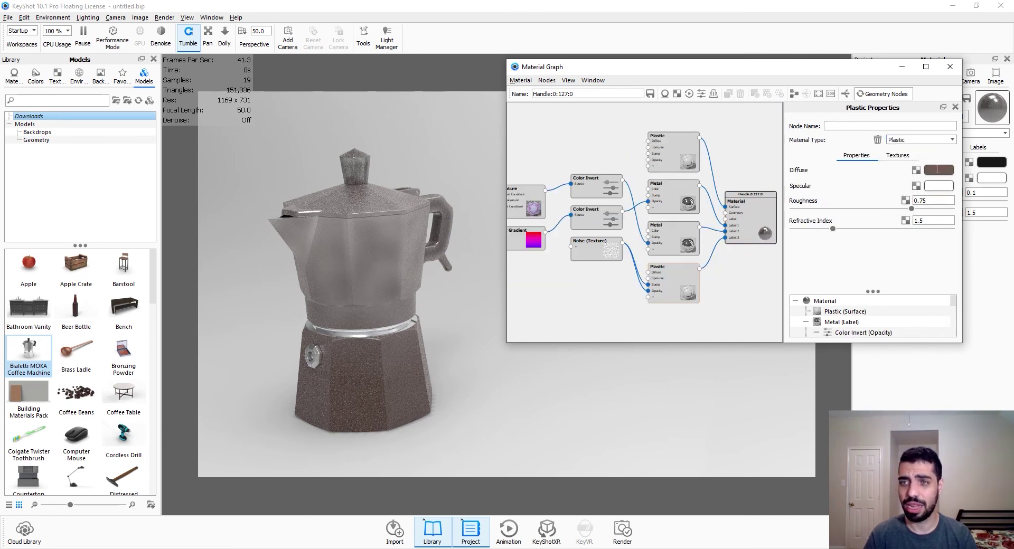
click(939, 170)
click(633, 252)
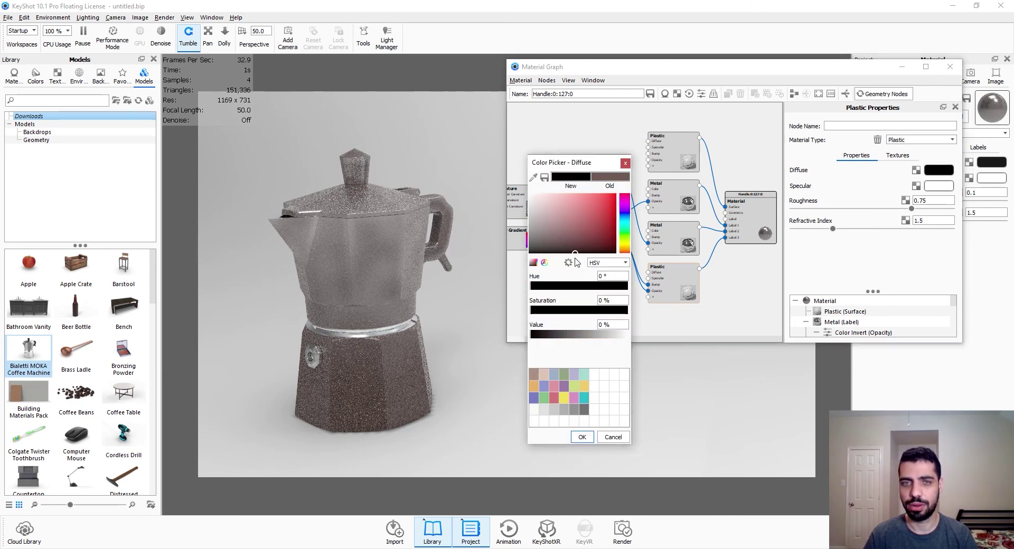
click(574, 252)
click(582, 437)
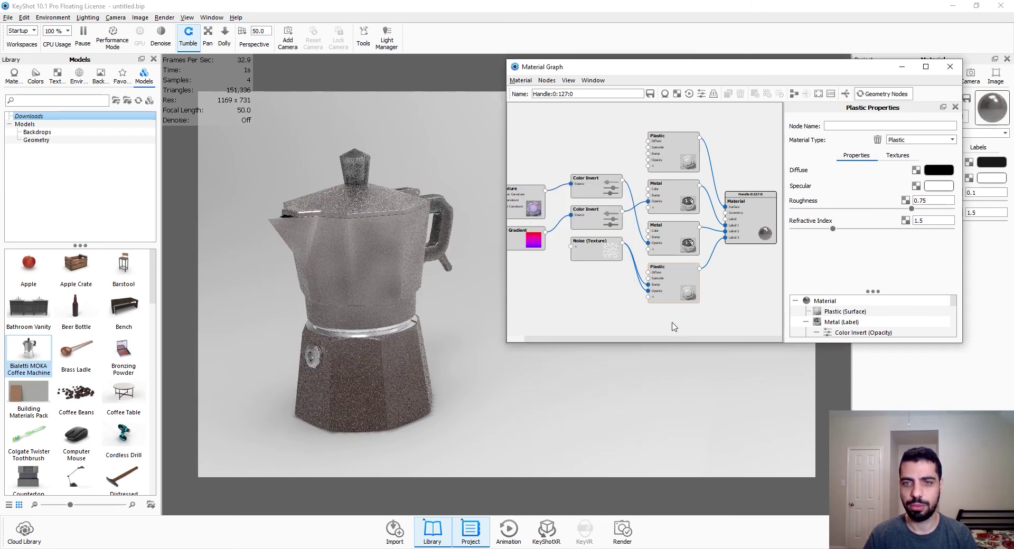
Change the Handle's curvature-masked and gradient-masked Metal labels to Plastic
click(670, 232)
click(914, 141)
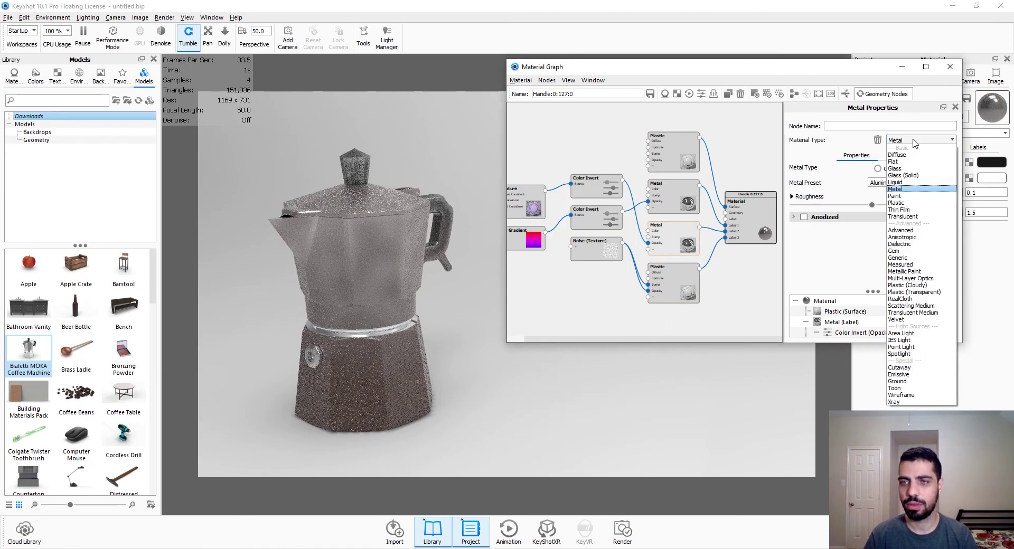
click(897, 203)
click(674, 193)
click(921, 140)
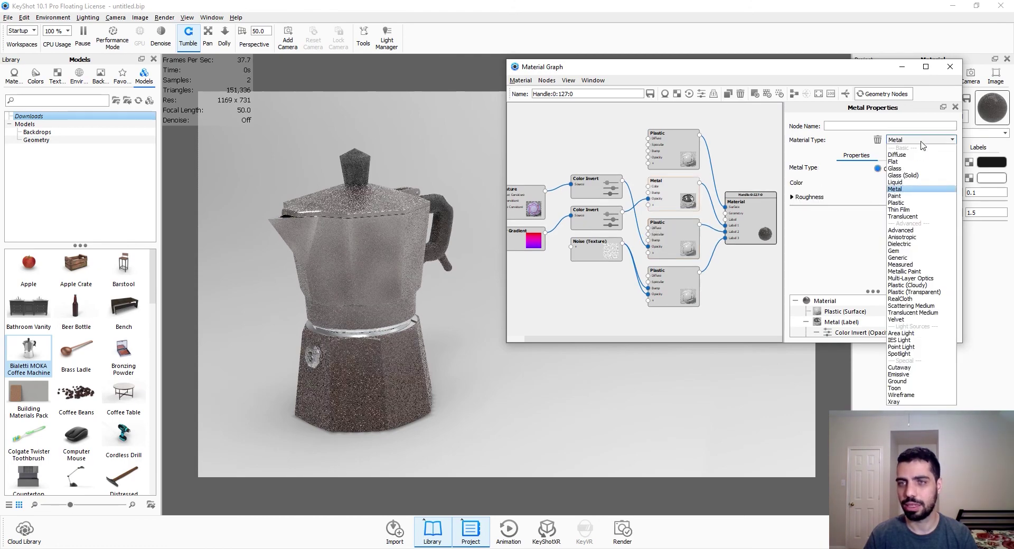
click(897, 202)
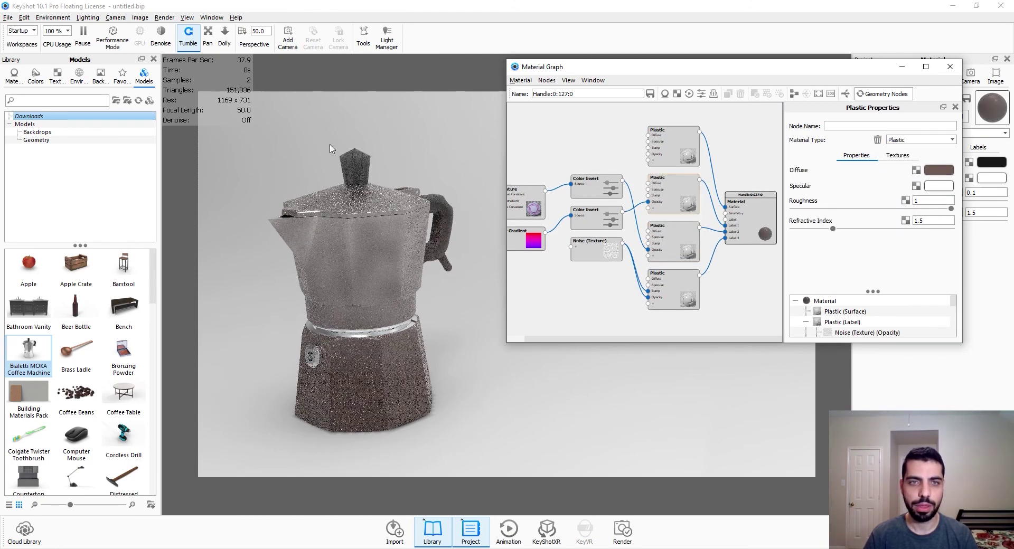
Set the Handle's Curvature texture to a cutoff of 0.5 and a radius of 5 px, checking the lid knob up close
scroll(475, 274, up, 8)
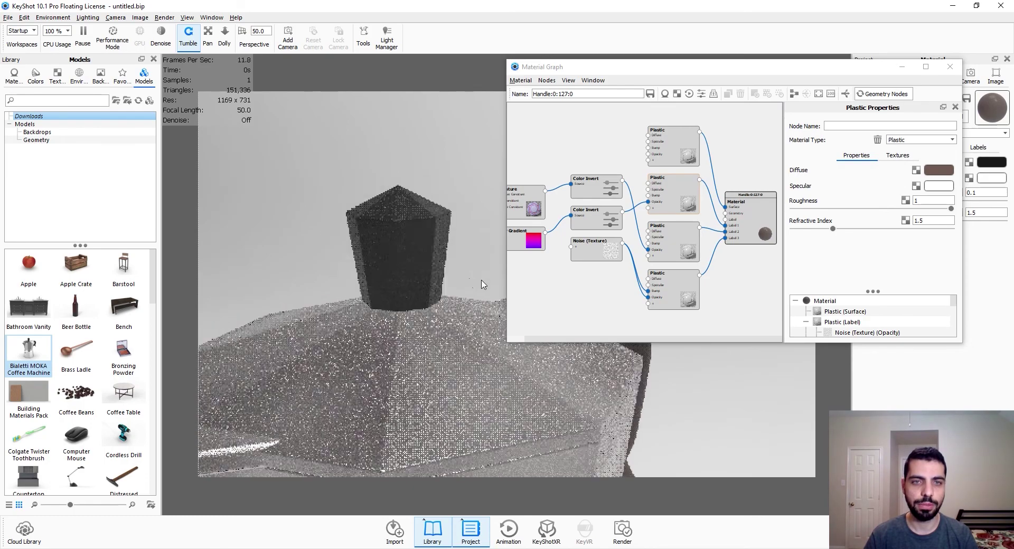
scroll(457, 284, up, 5)
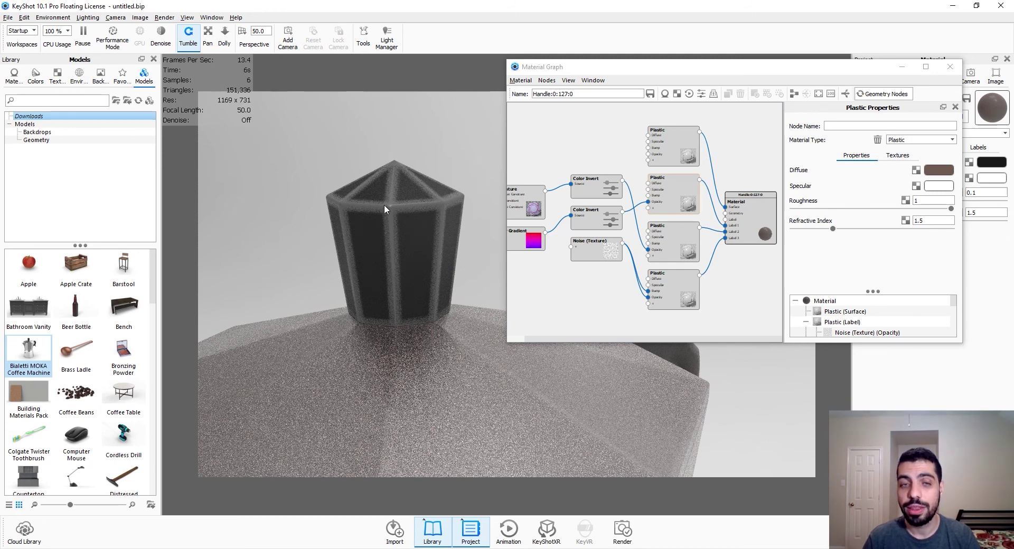
click(522, 200)
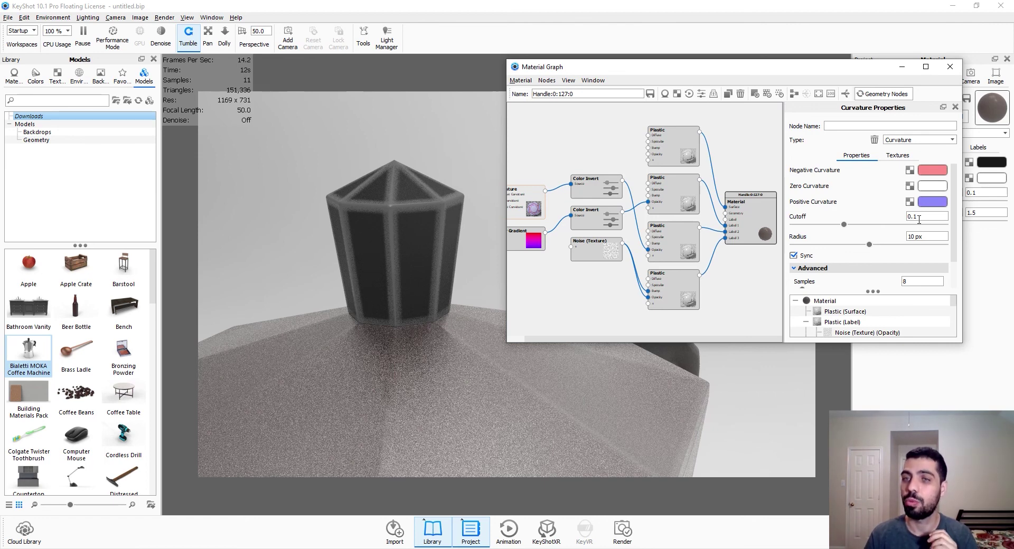
scroll(919, 218, down, 2)
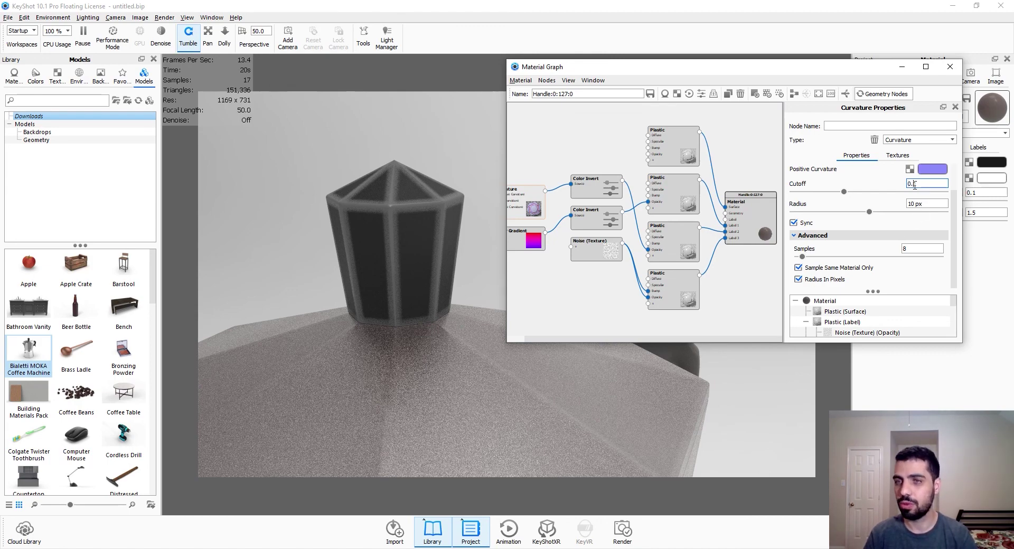
key(BackSpace)
text(5)
key(Return)
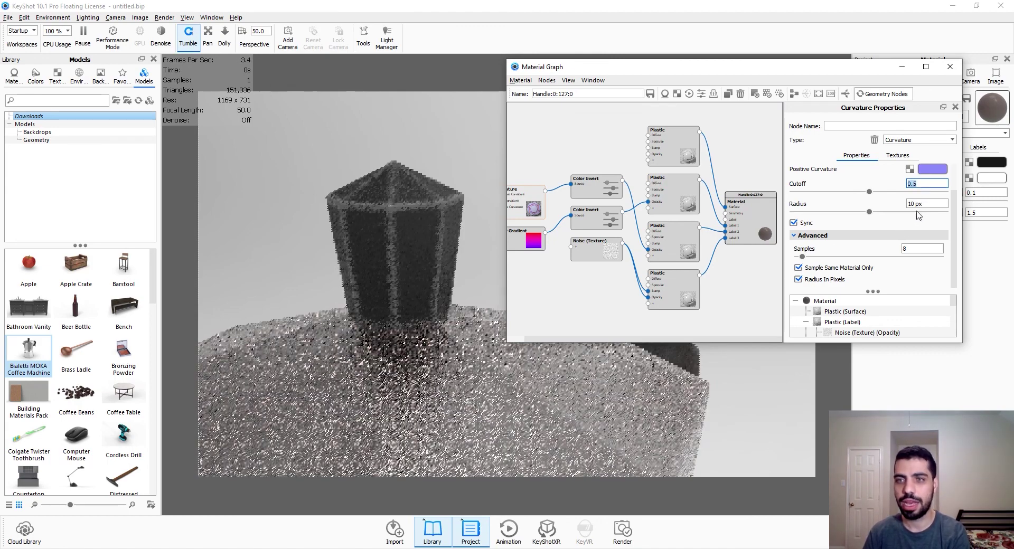
double_click(908, 204)
text(5)
key(Return)
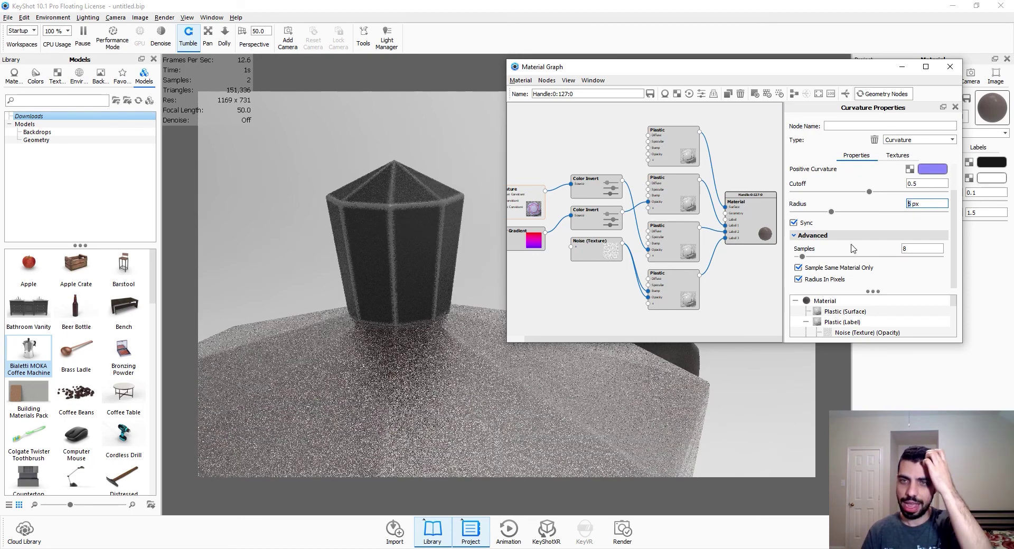
Darken the curvature-masked Plastic label's diffuse color to a grey with 27% value, and check the whole coffee maker
click(672, 248)
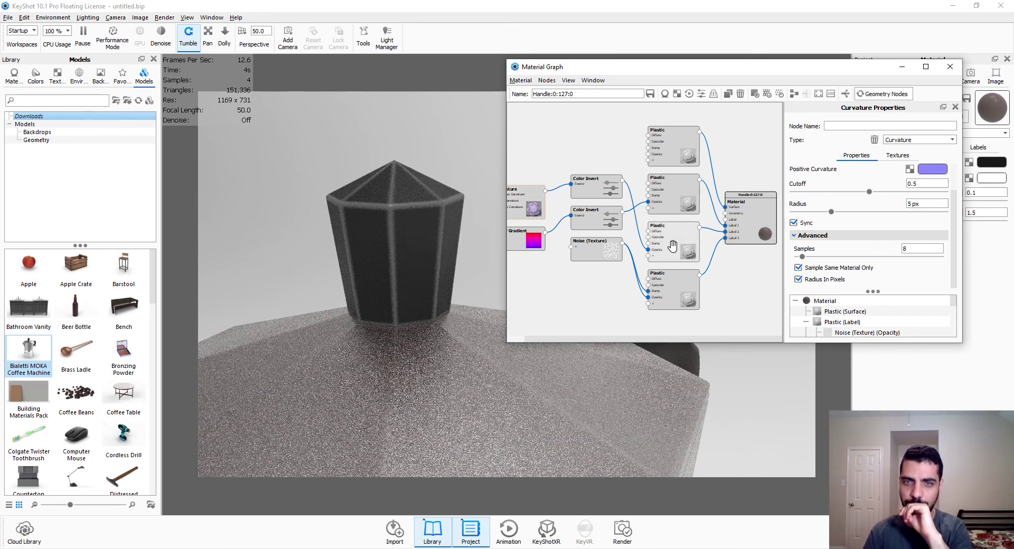
click(938, 175)
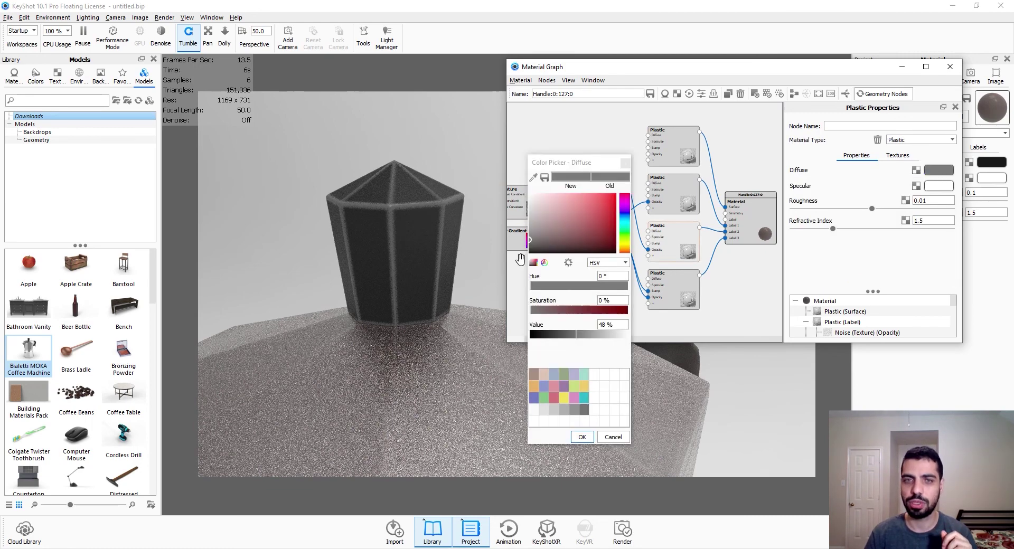
click(528, 247)
click(528, 249)
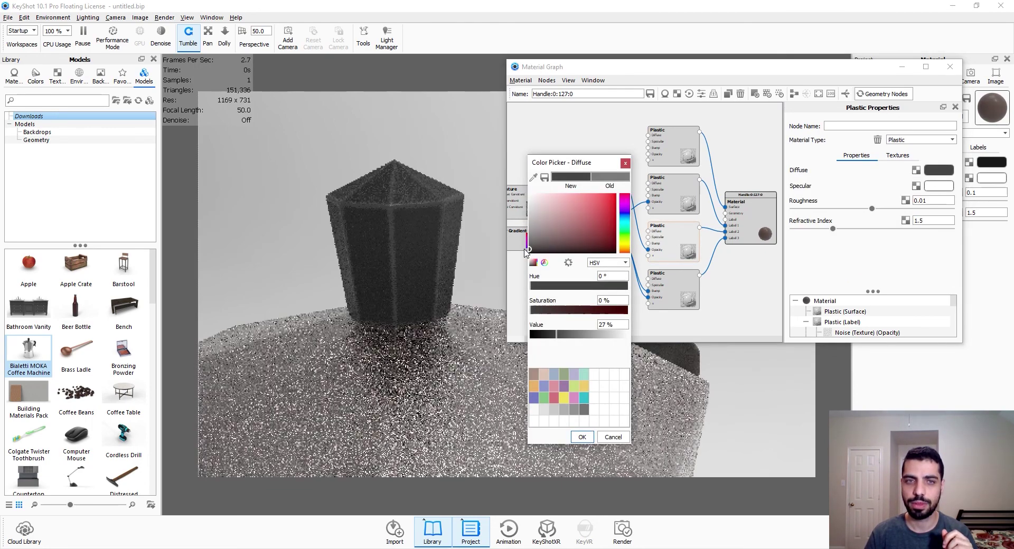
click(582, 437)
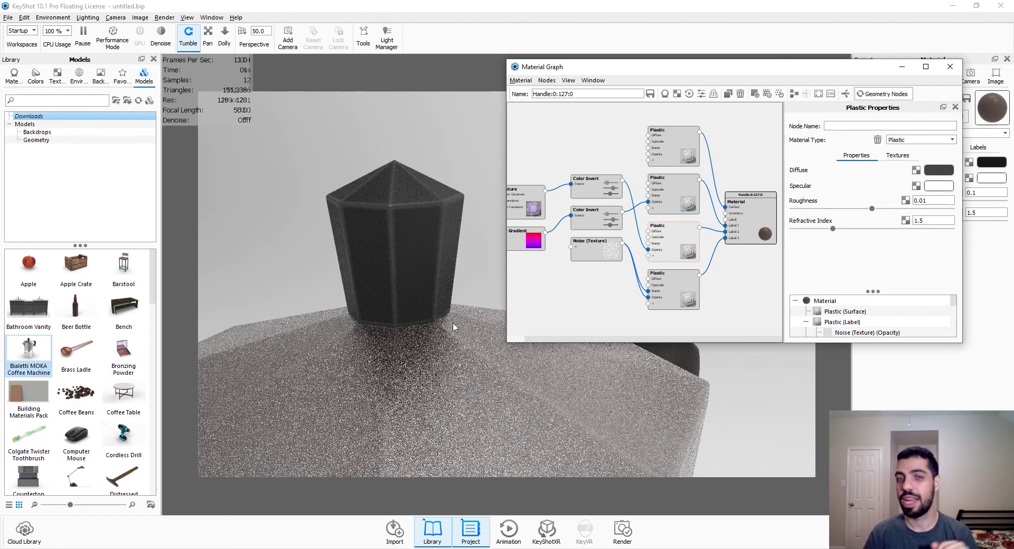
scroll(429, 330, down, 3)
scroll(429, 331, down, 5)
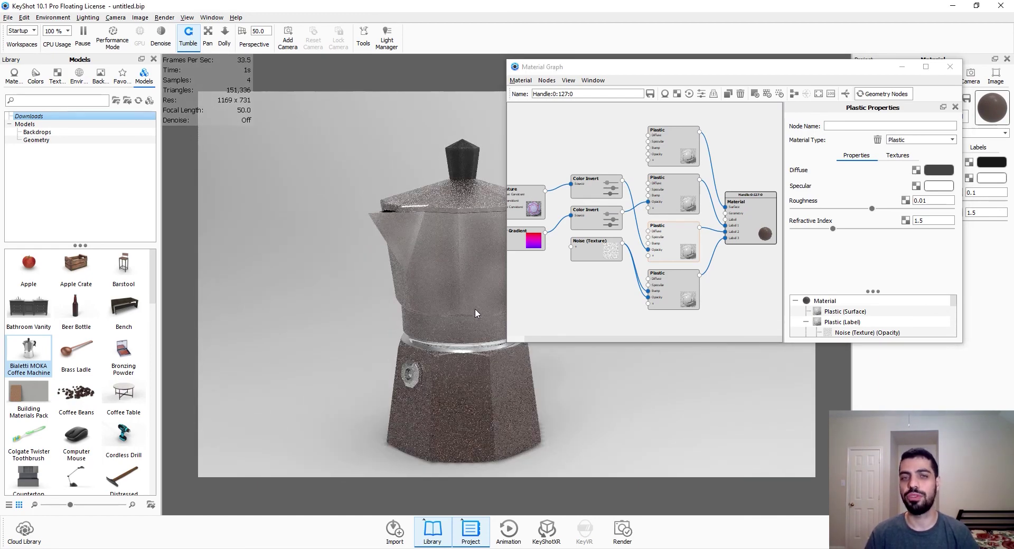
drag(434, 291, 190, 274)
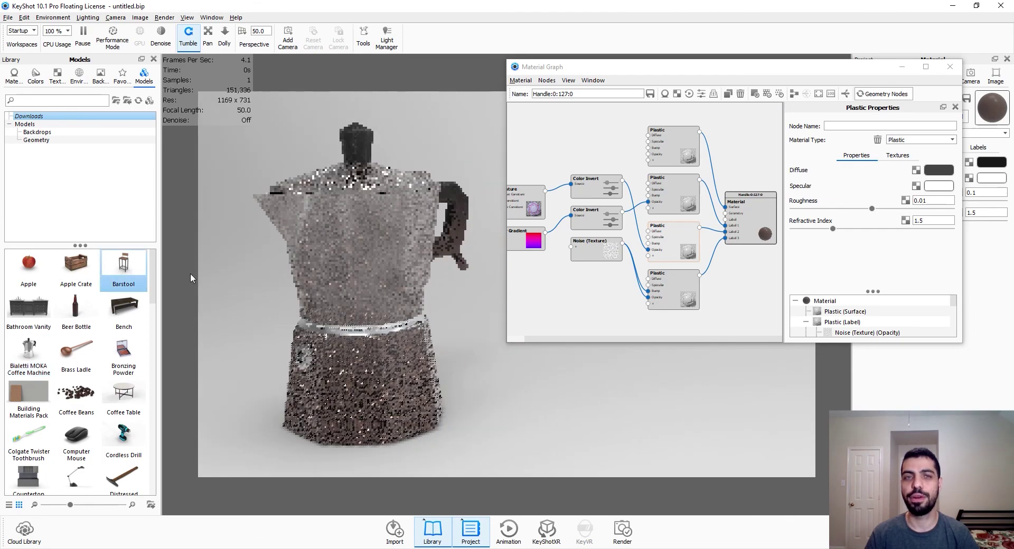